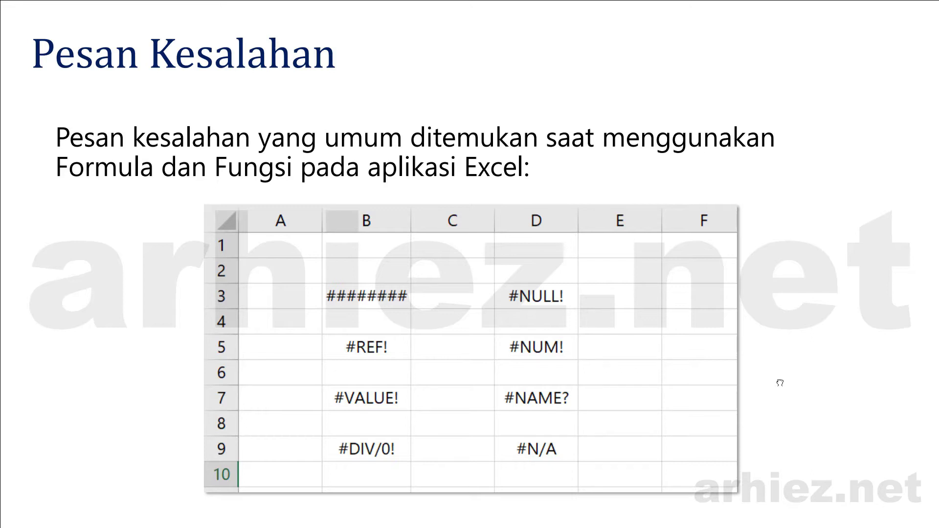
Leave the full-screen slide view and switch to the Lab-13.xlsx workbook in Excel
key(Escape)
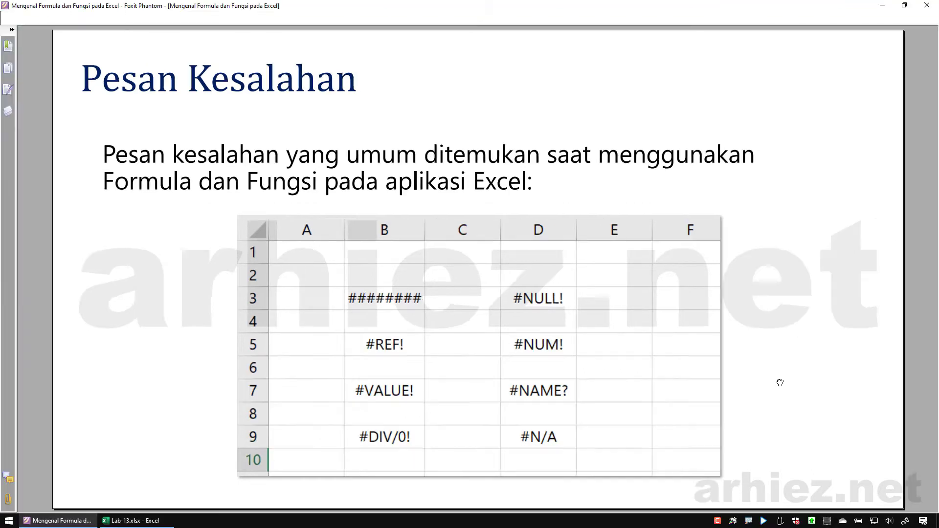
click(141, 526)
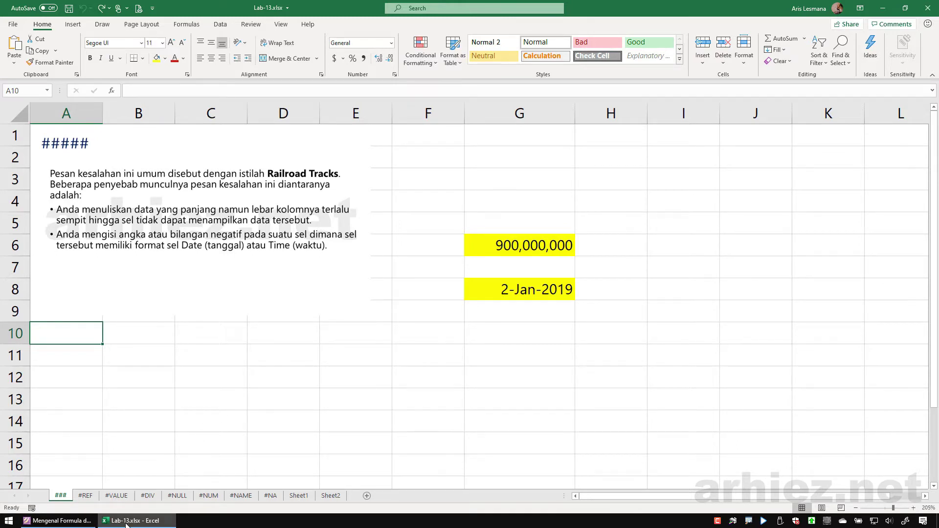
mouse_move(126, 525)
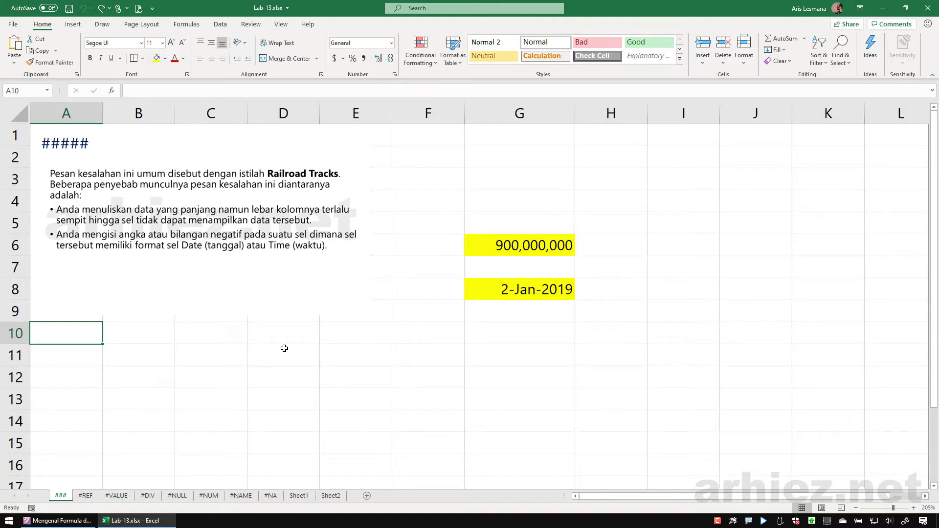
Narrow column G until it is too small for the number in G6, and widen it again to fit
click(529, 245)
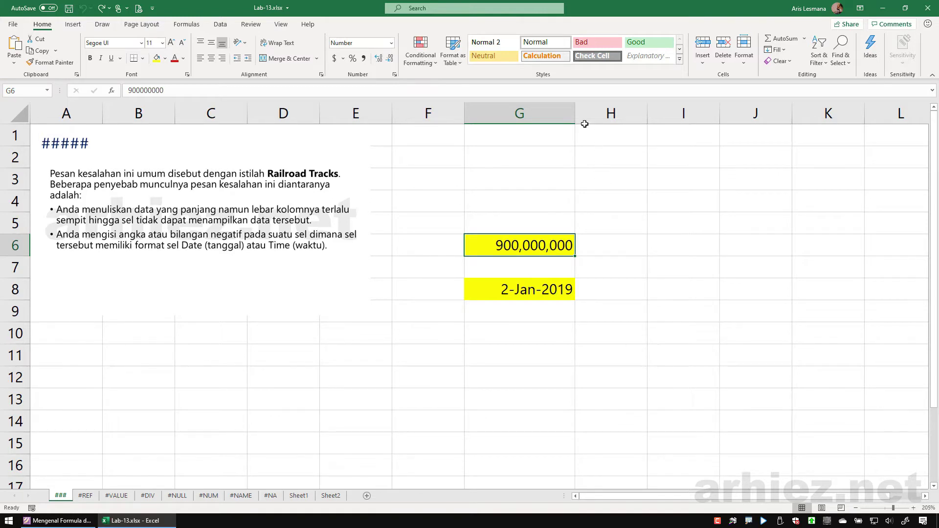
drag(576, 116, 524, 116)
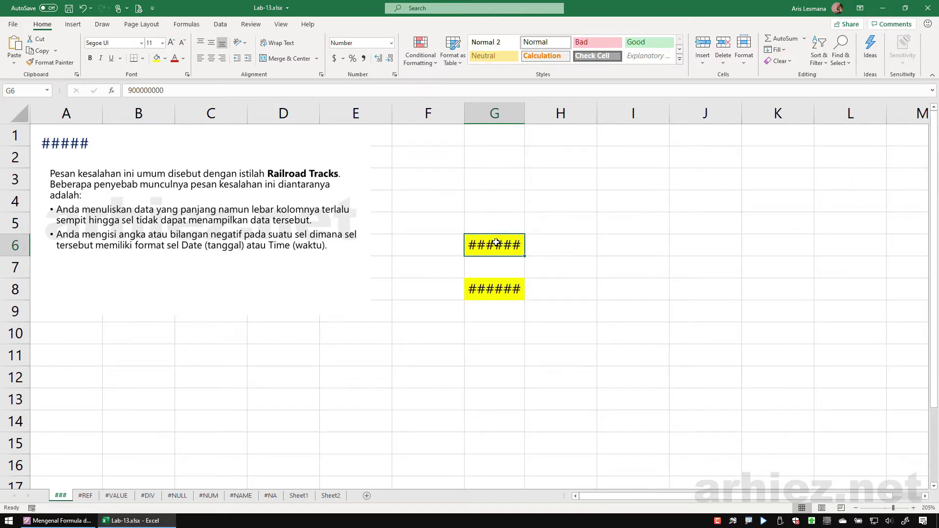
mouse_move(481, 245)
drag(524, 118, 590, 122)
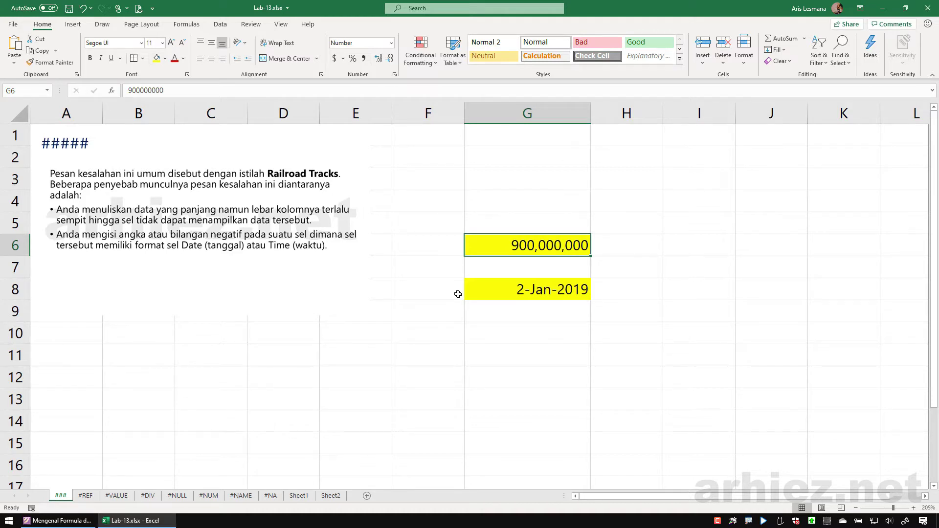
Replace the date in cell G8 with -2, and undo that entry
click(518, 293)
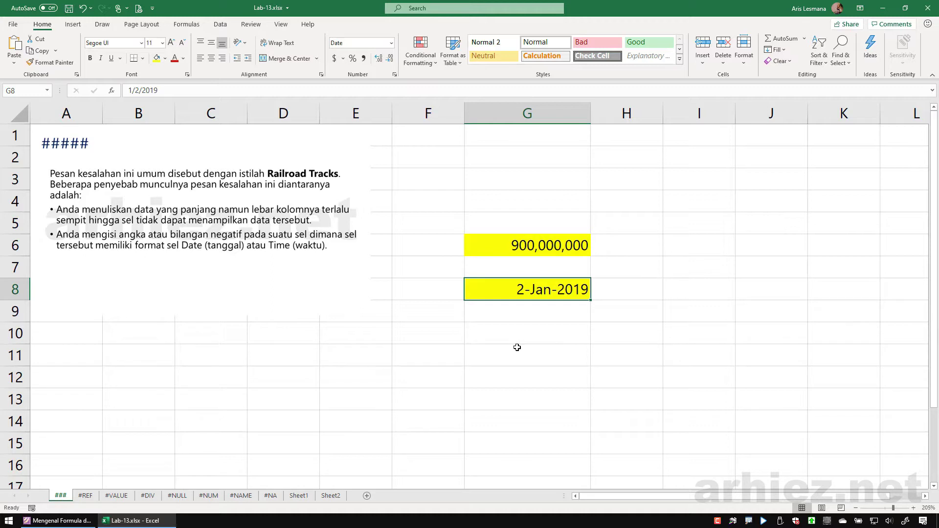
key(F2)
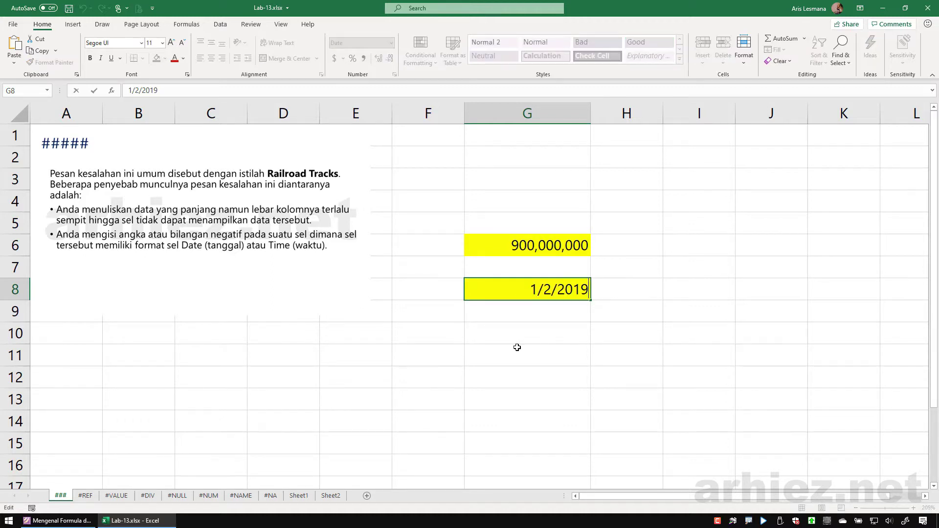
key(BackSpace)
key(BackSpace)
key(BackSpace)
key(BackSpace)
key(BackSpace)
key(BackSpace)
key(BackSpace)
key(BackSpace)
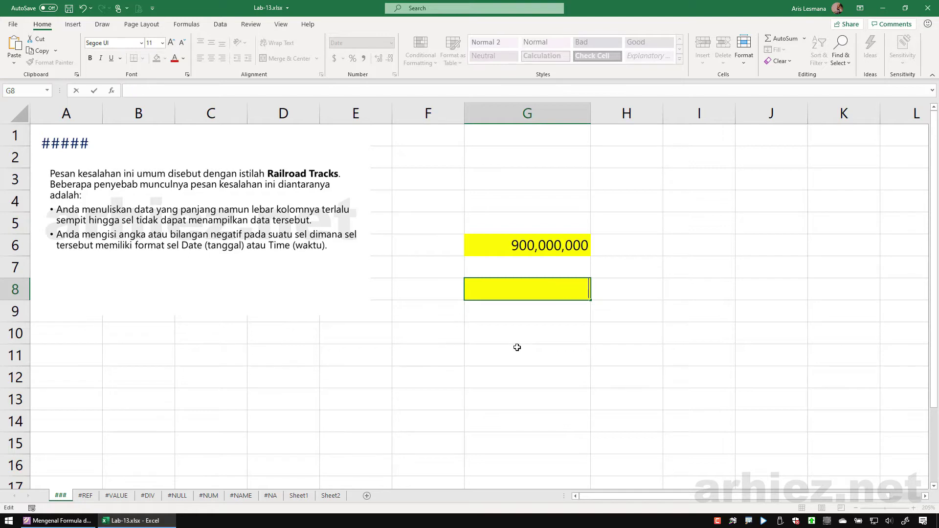
text(-2)
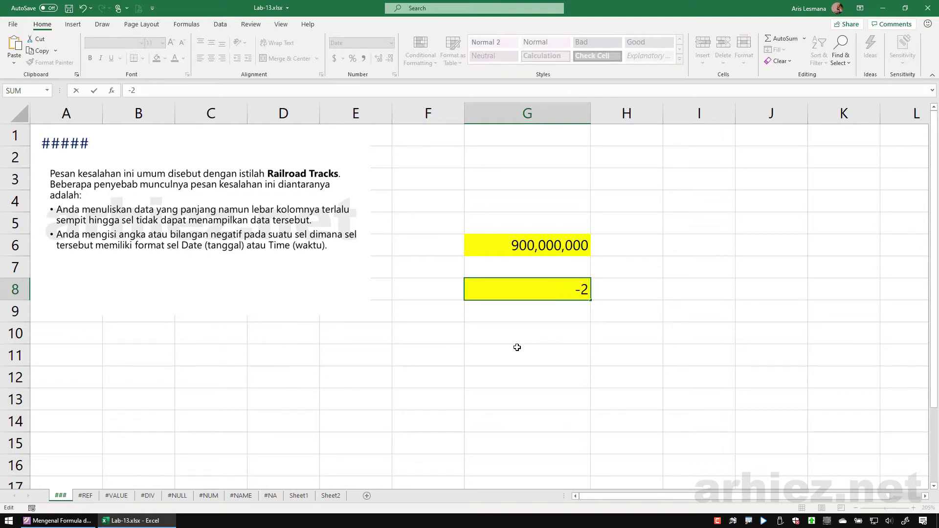
key(Return)
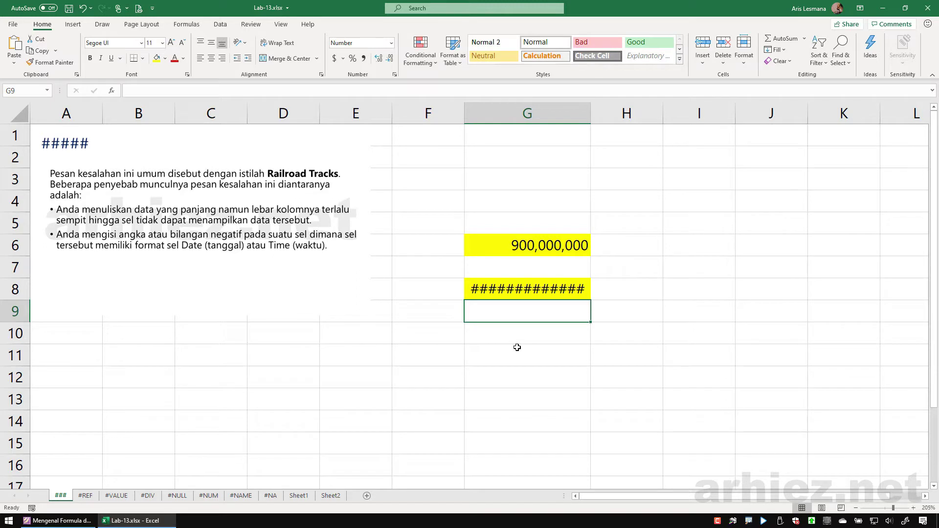
key(ctrl+z)
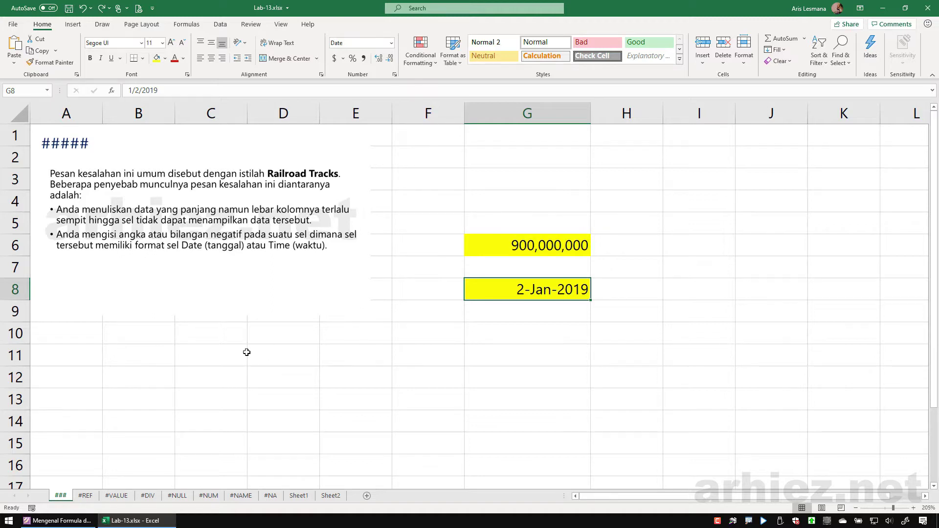
On the #REF sheet, examine the VLOOKUP formula in H9 and its Kode/Produk reference table in G2:H5
click(86, 496)
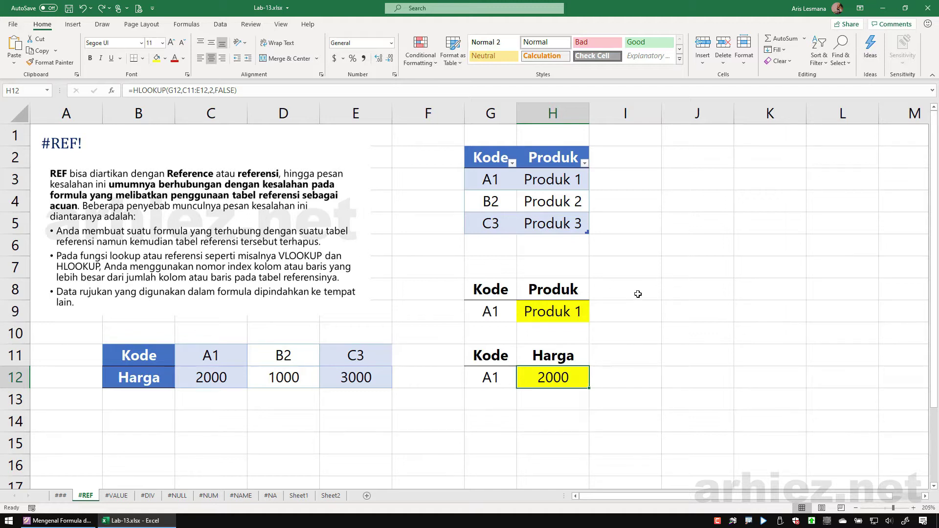
click(560, 311)
click(631, 311)
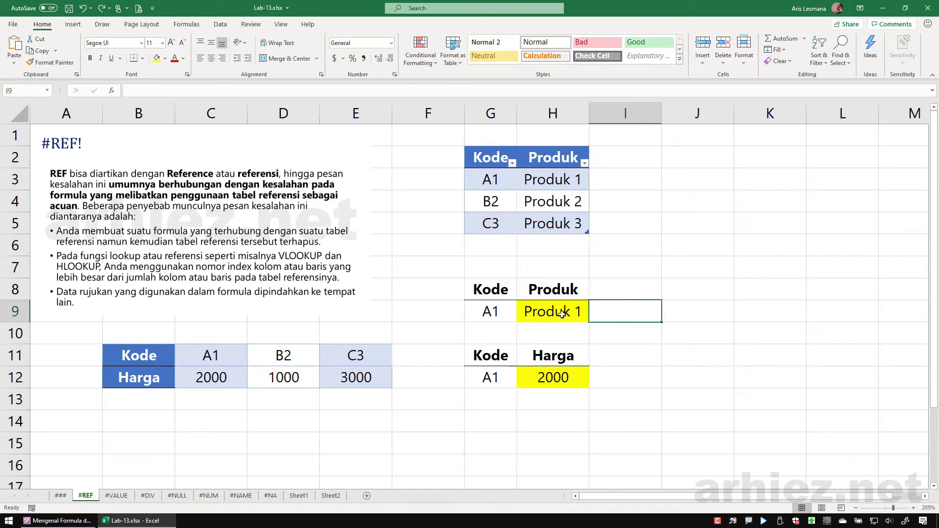
drag(489, 155, 570, 224)
click(647, 243)
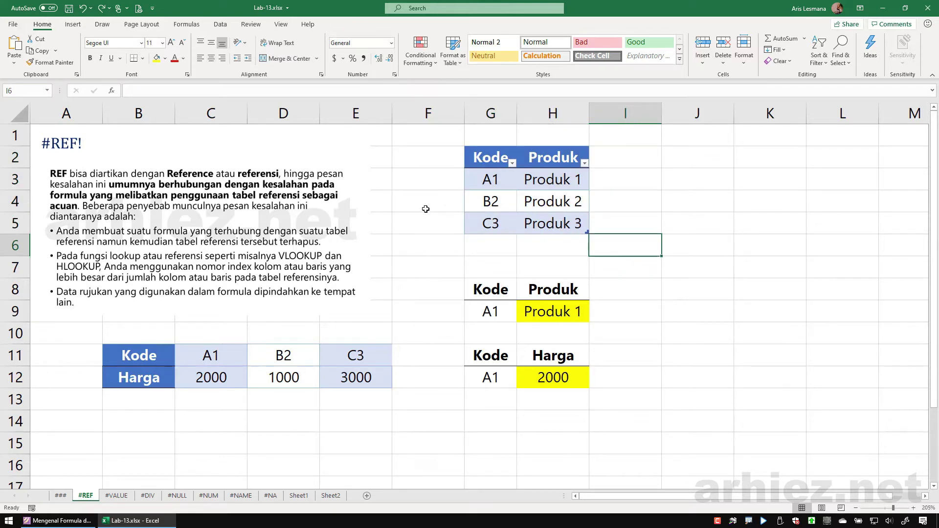
click(555, 313)
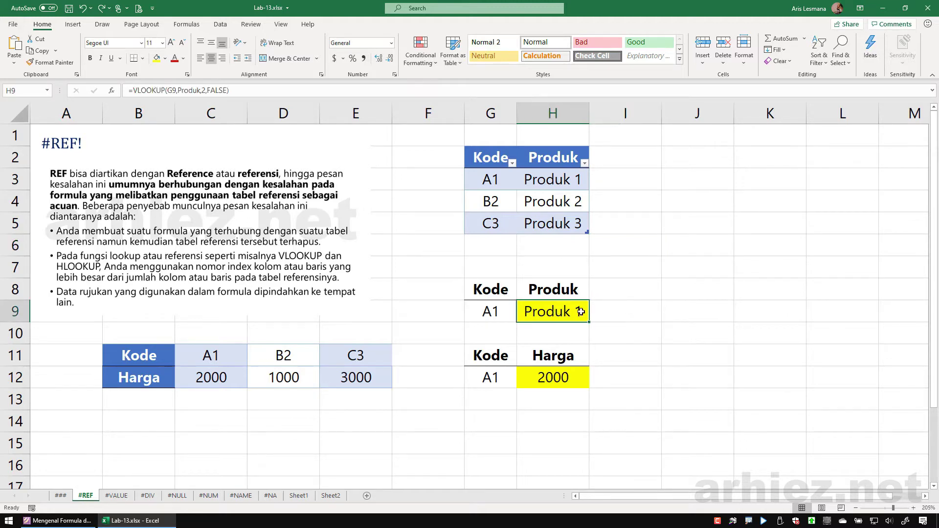
click(630, 313)
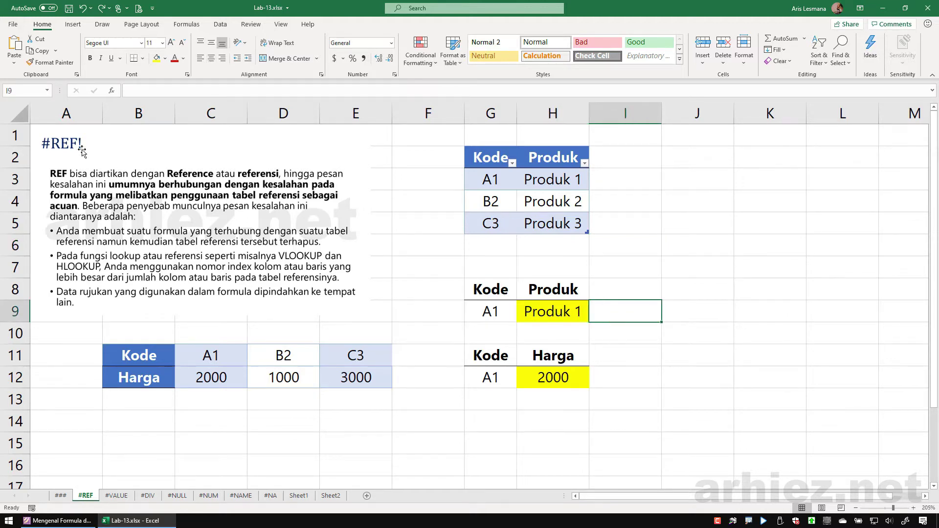
click(422, 209)
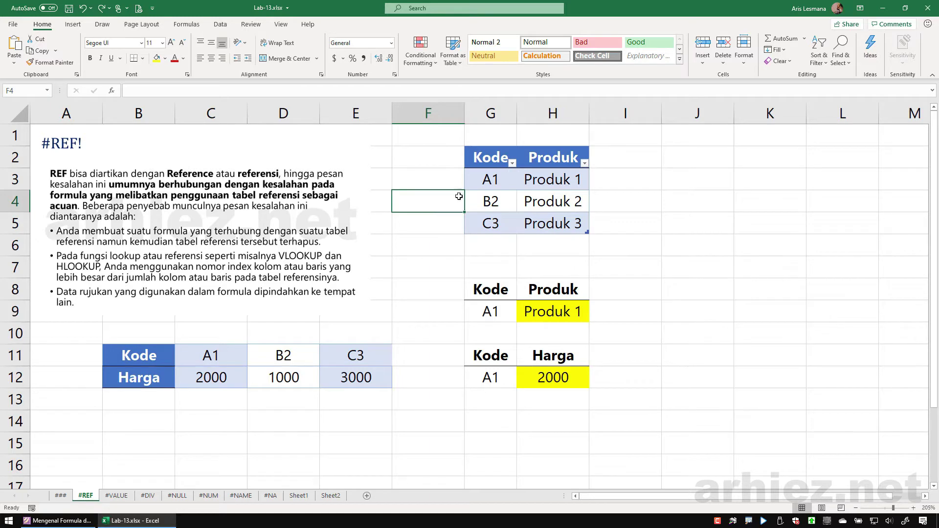
Delete the Kode/Produk reference table in G2:H5, and undo the deletion
drag(489, 157, 545, 226)
key(Delete)
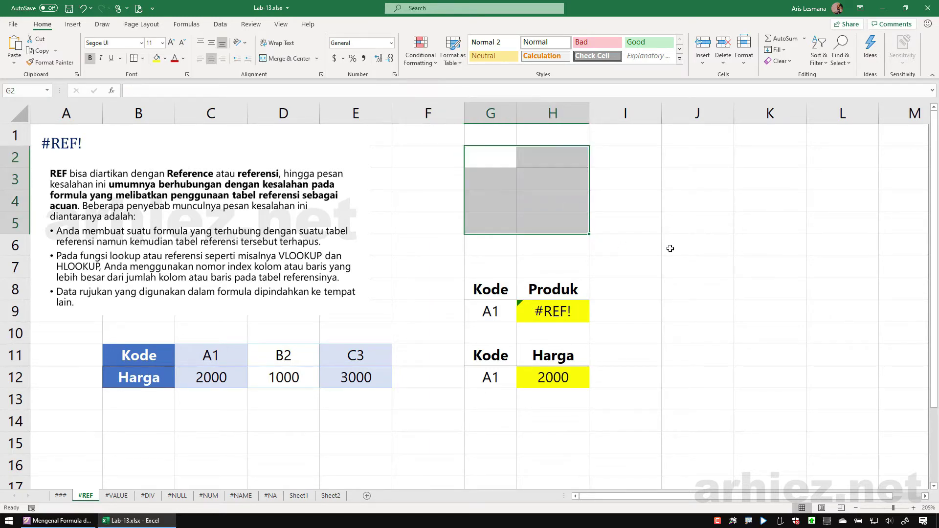
click(626, 249)
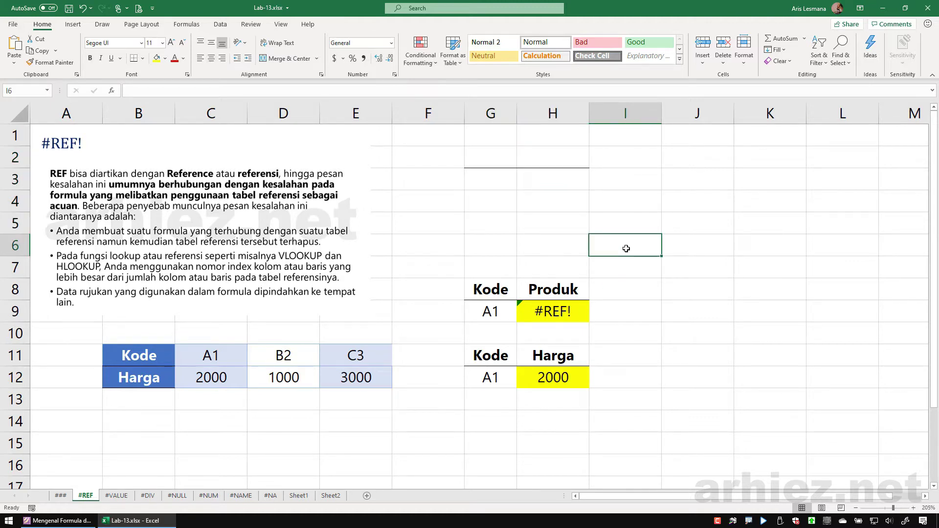
key(ctrl+z)
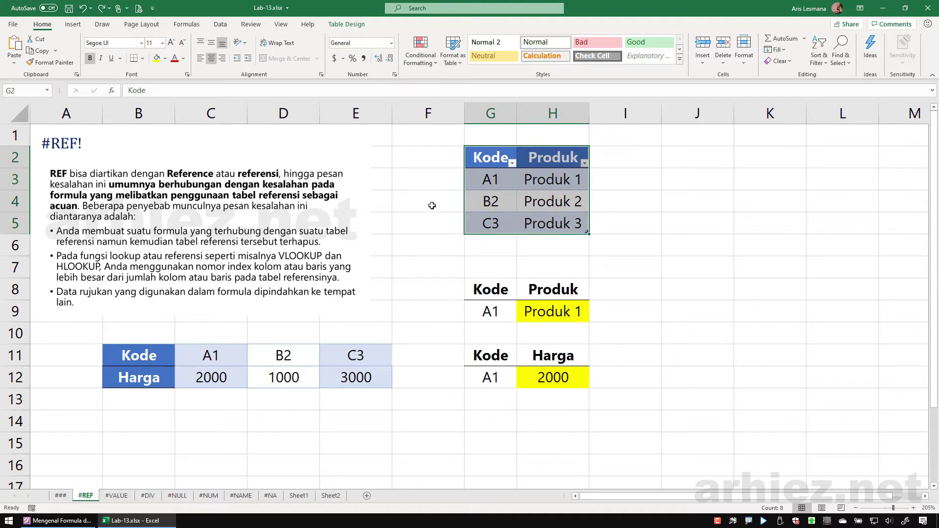
click(433, 369)
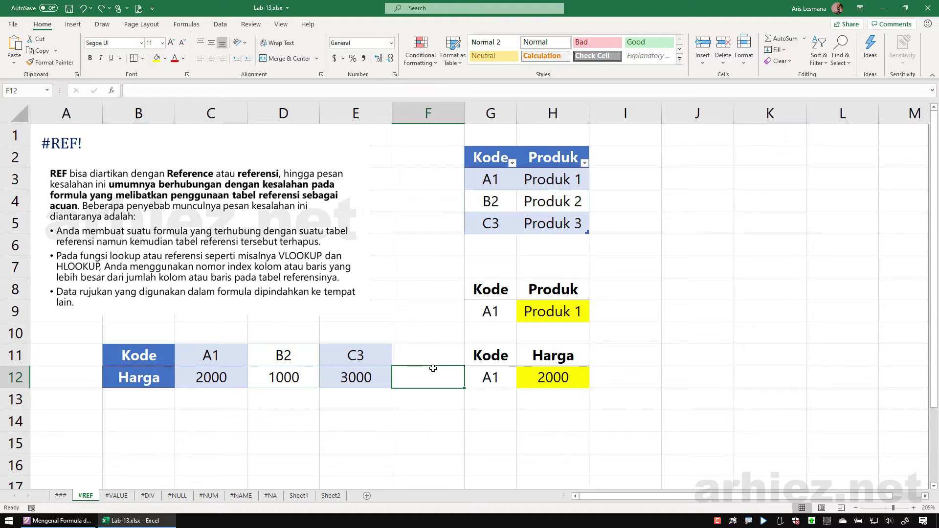
Examine the Kode/Harga table in B11:E12 and the HLOOKUP formula in H12 that refers to it
click(496, 424)
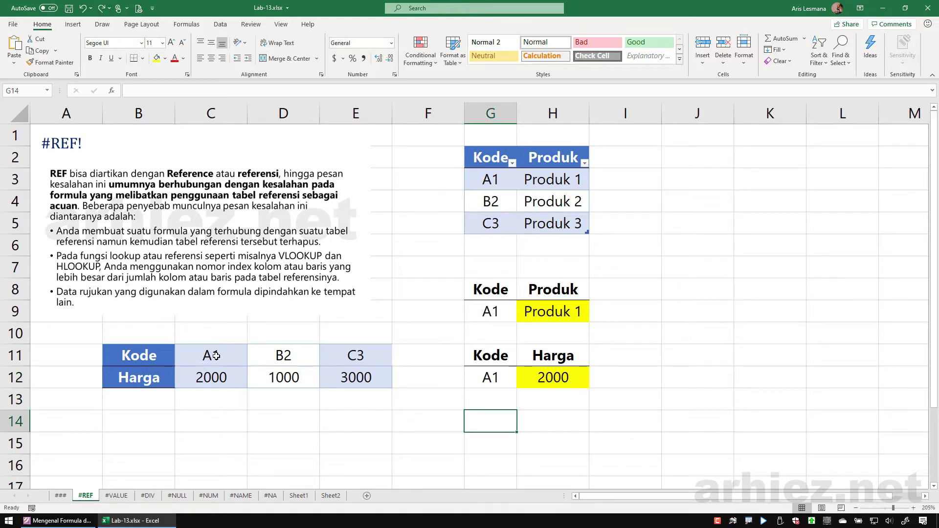
drag(217, 363, 374, 380)
click(455, 407)
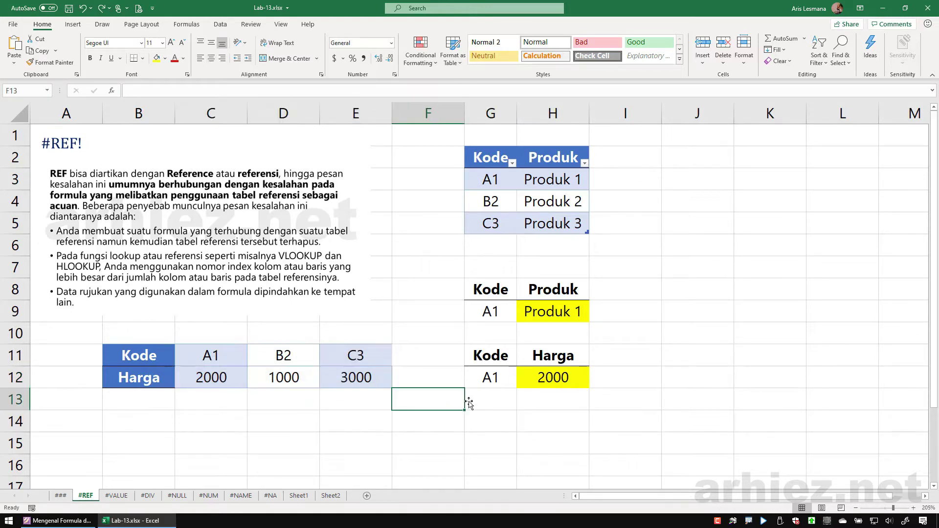
click(553, 378)
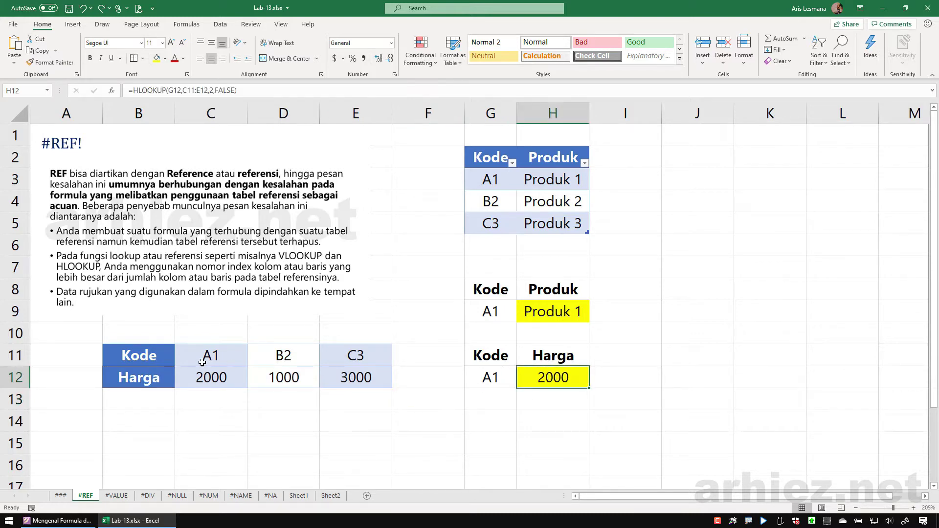
drag(141, 355, 340, 382)
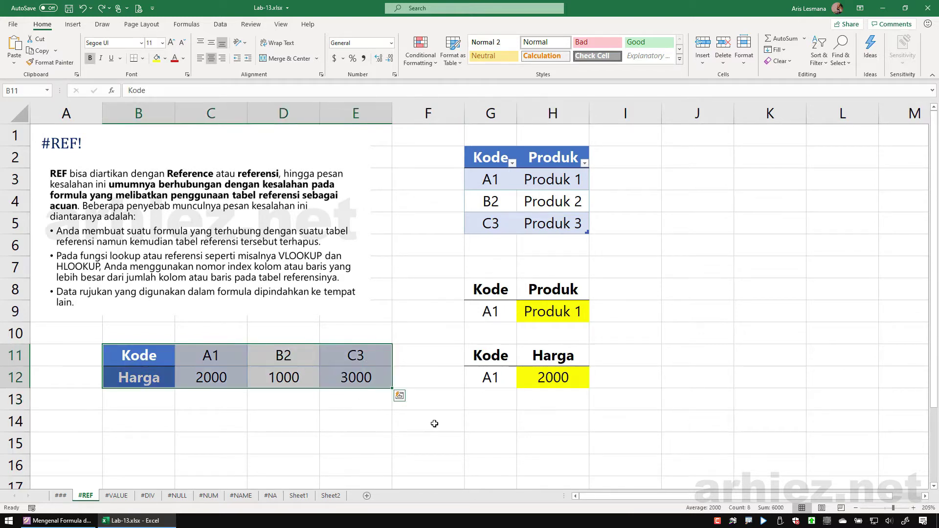
click(424, 406)
click(546, 378)
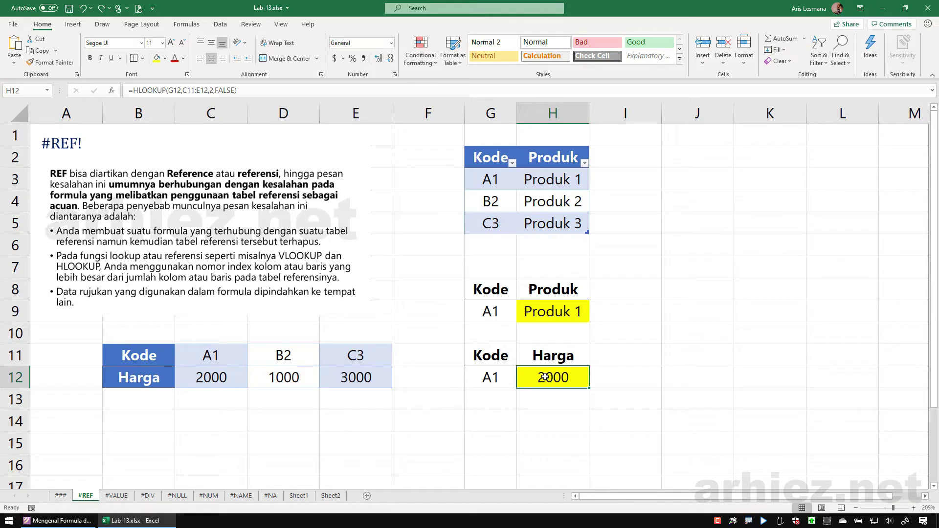
Inspect the row index argument inside the HLOOKUP formula in H12, leaving the formula as it is
double_click(546, 378)
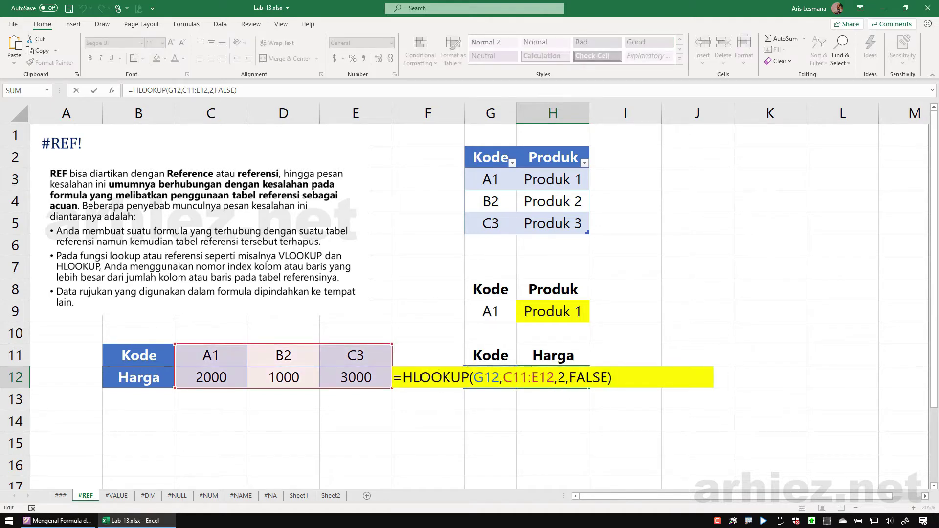
drag(558, 378, 566, 378)
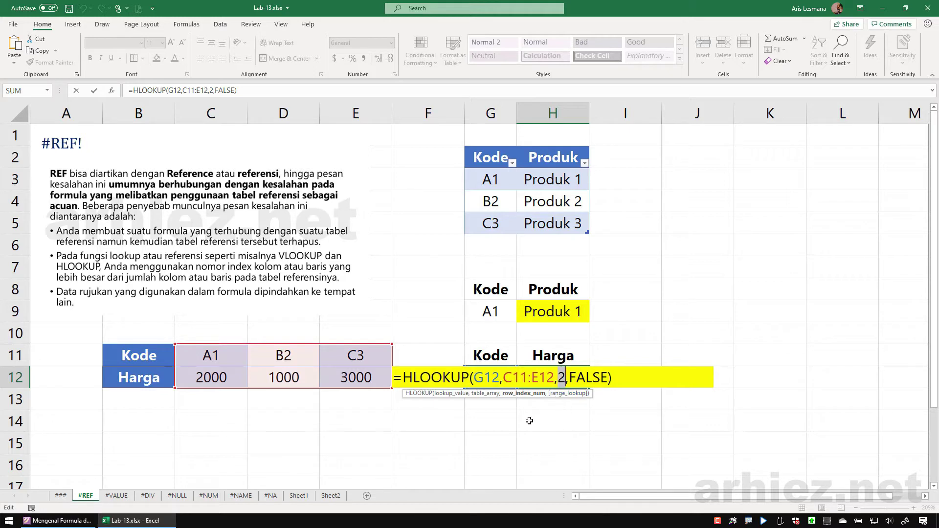
key(Escape)
click(550, 418)
Set the row index argument of the HLOOKUP formula in H12 to 5
click(559, 380)
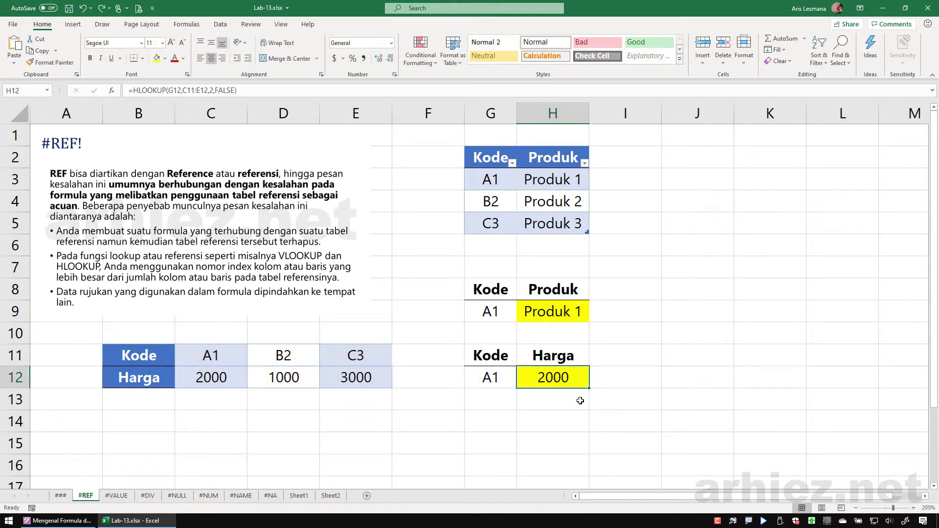
key(F2)
click(566, 378)
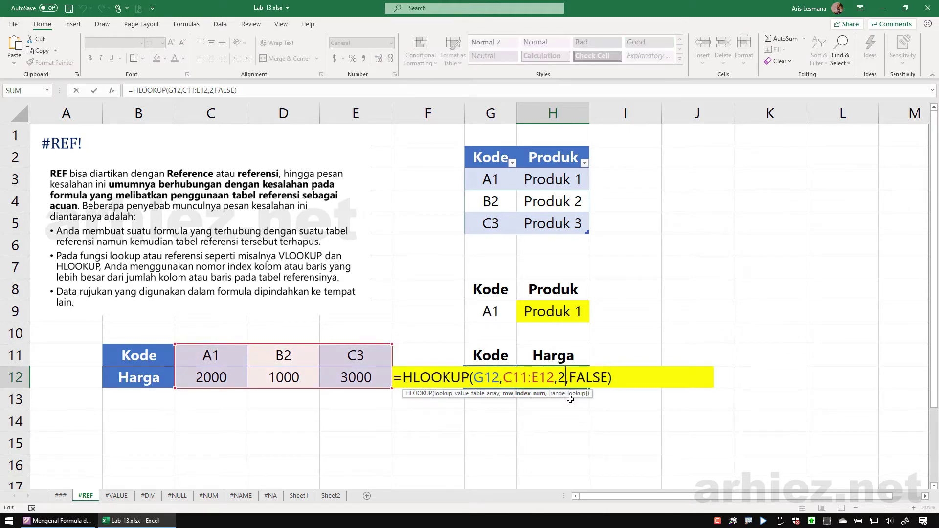
key(BackSpace)
text(5)
key(Return)
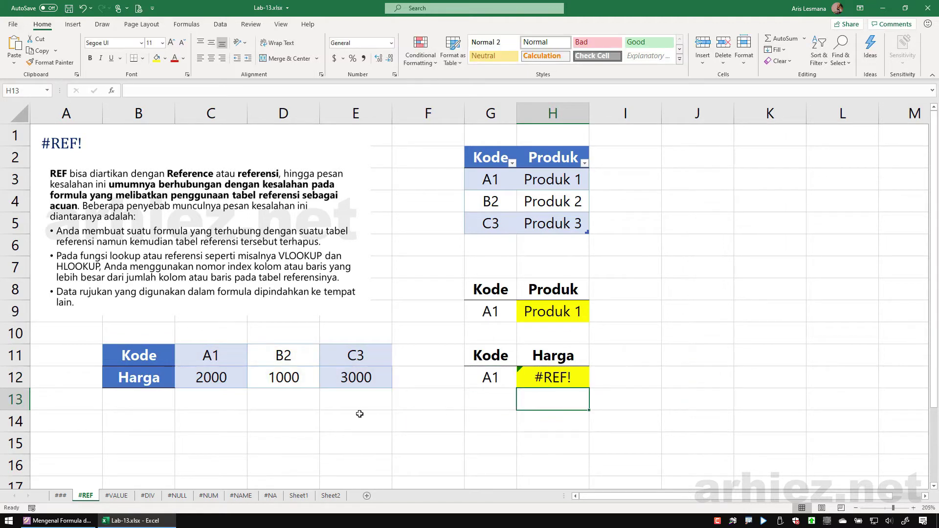
Compare the two rows of the lookup range C11:E12 with the row index used by the formula in H12
click(360, 414)
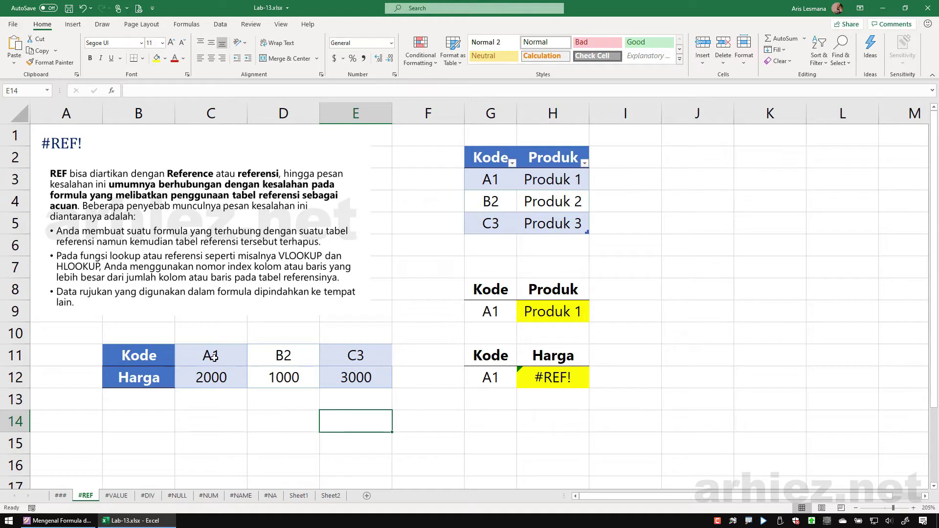
drag(214, 357, 367, 358)
drag(214, 377, 363, 378)
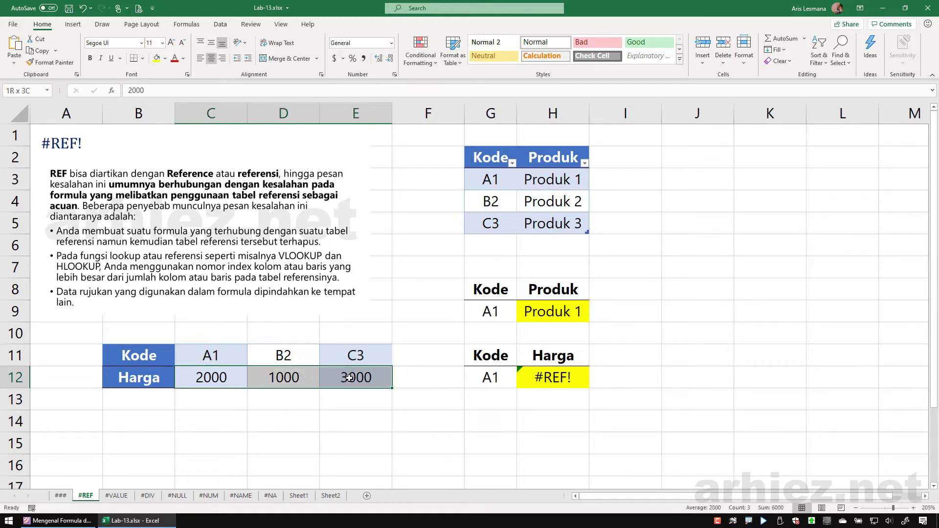
click(565, 378)
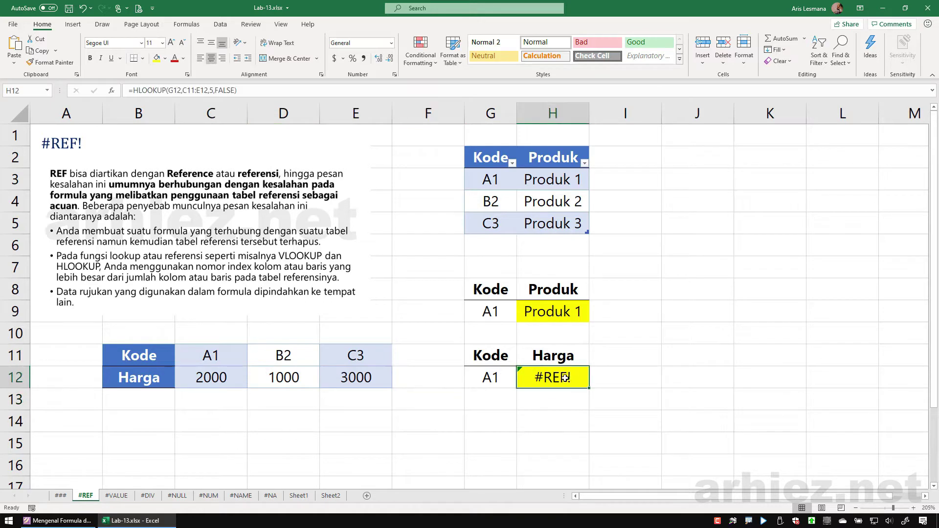
Set the row index argument of the HLOOKUP formula in H12 to 2
double_click(565, 378)
key(Return)
click(490, 399)
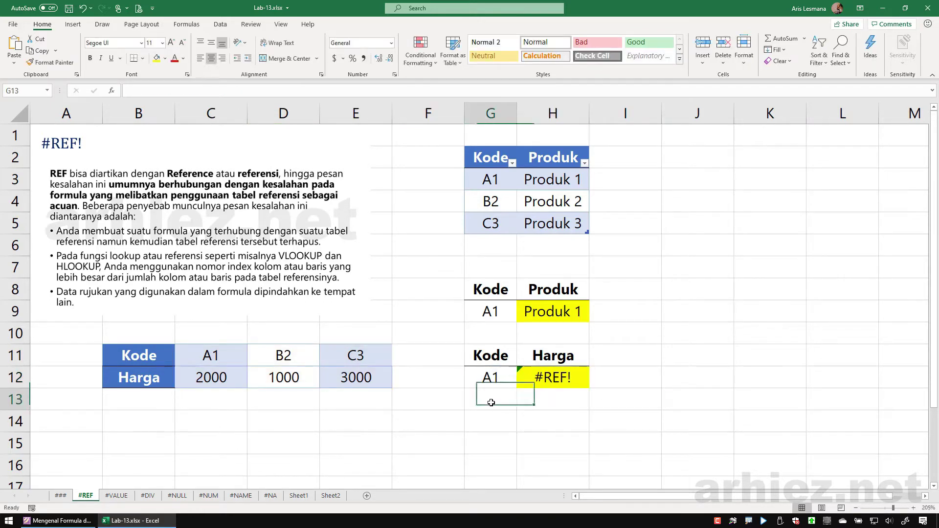
click(559, 378)
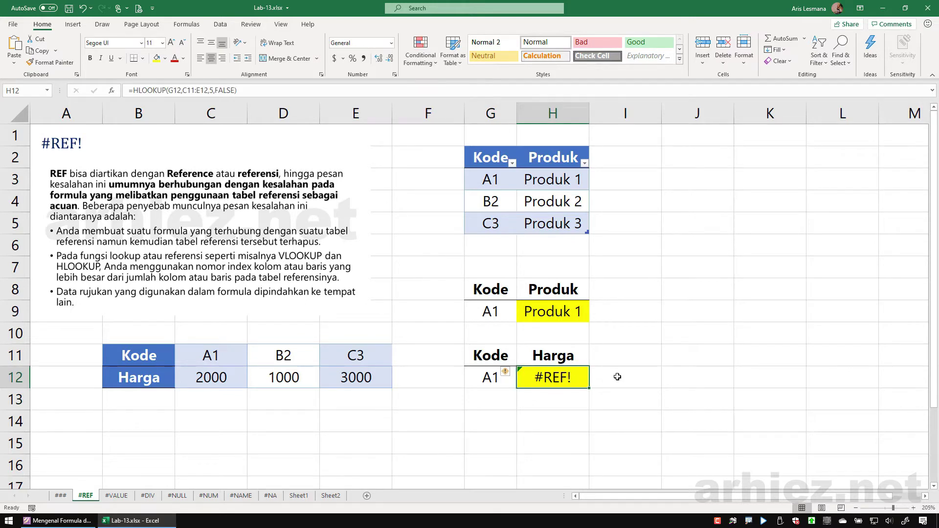
key(F2)
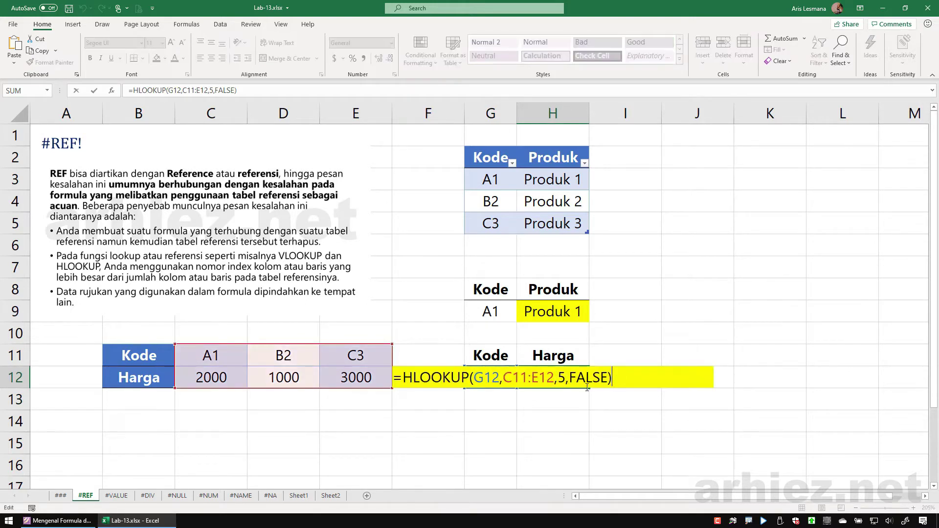
click(566, 379)
key(BackSpace)
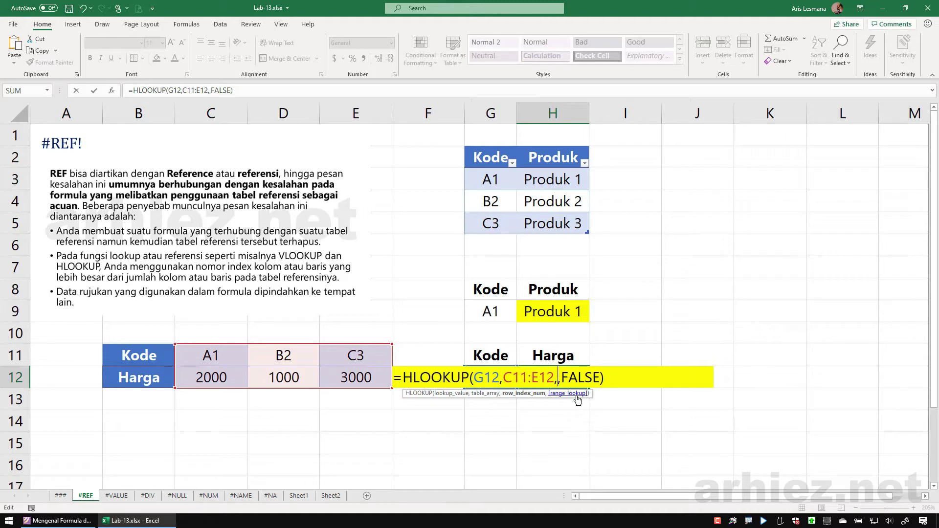
text(2)
key(Return)
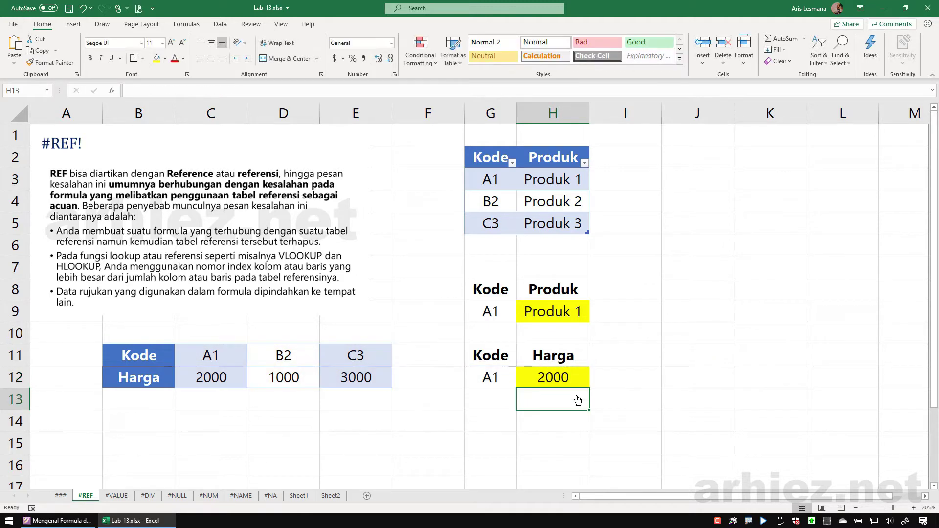
Review the lookup range C11:E12 that the HLOOKUP formula in H12 refers to
click(205, 357)
drag(205, 357, 365, 379)
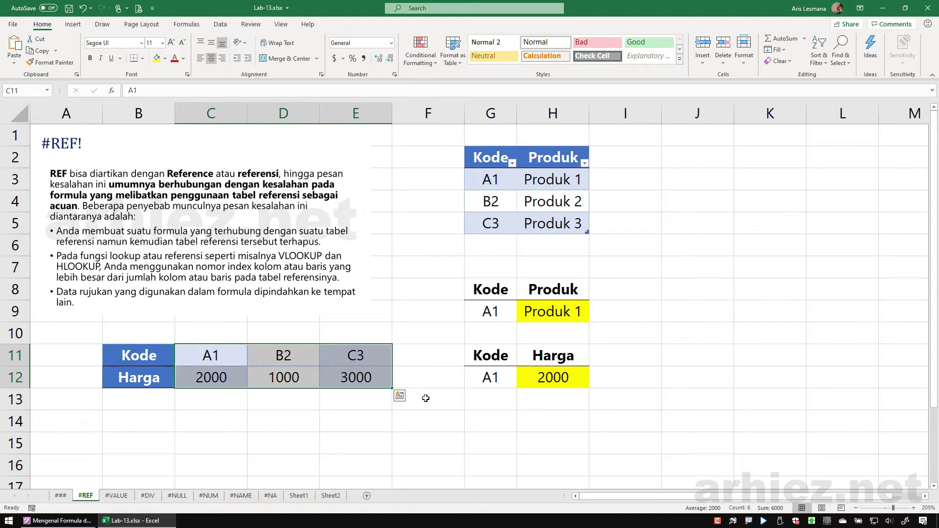
click(426, 398)
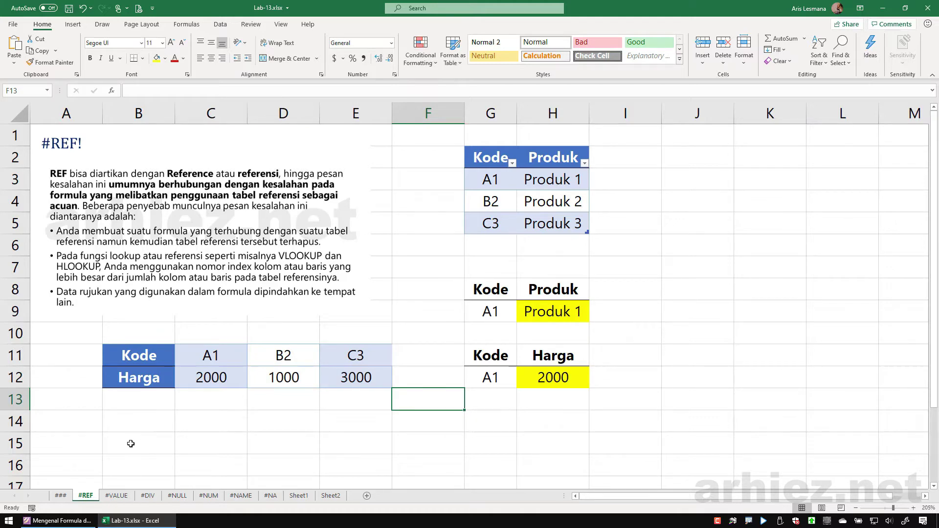
Open the #VALUE sheet and inspect the VLOOKUP formula in H9 together with its lookup range G3:H5
click(120, 496)
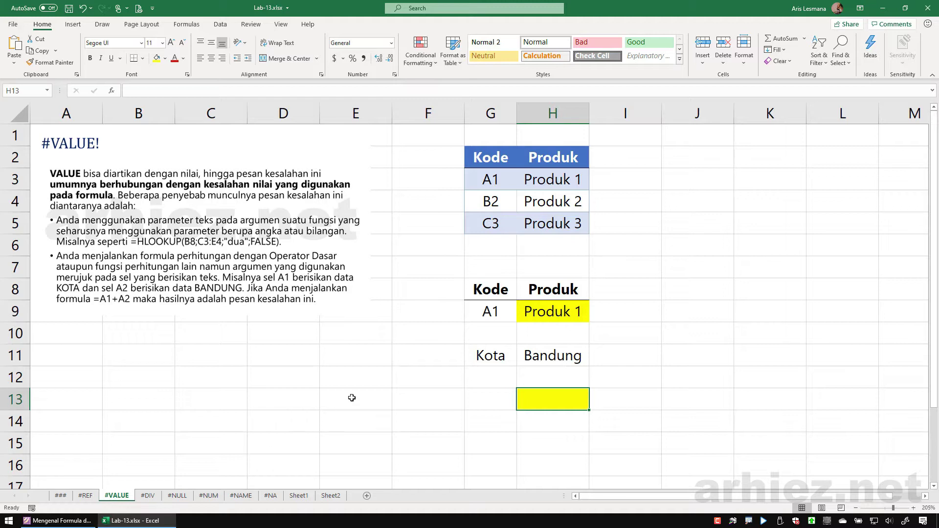
click(554, 311)
key(F2)
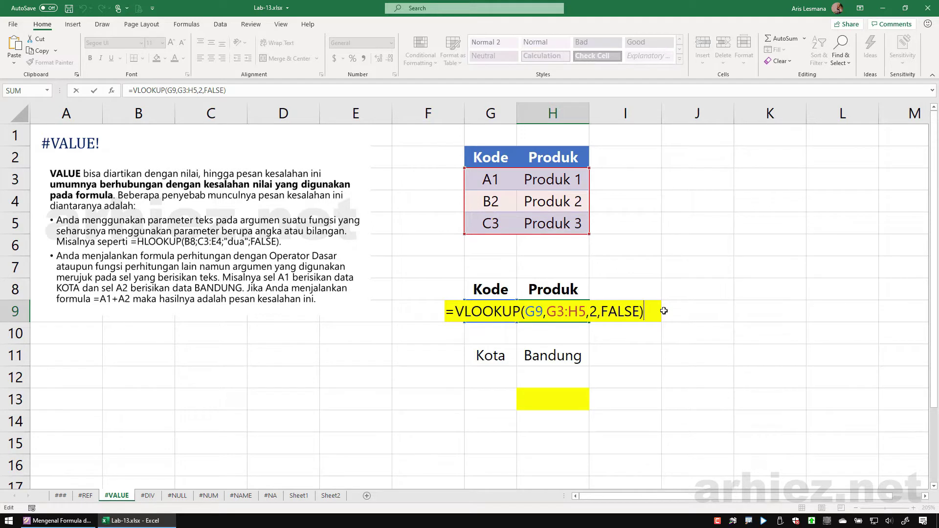
click(664, 311)
click(491, 179)
drag(492, 178, 553, 223)
click(556, 313)
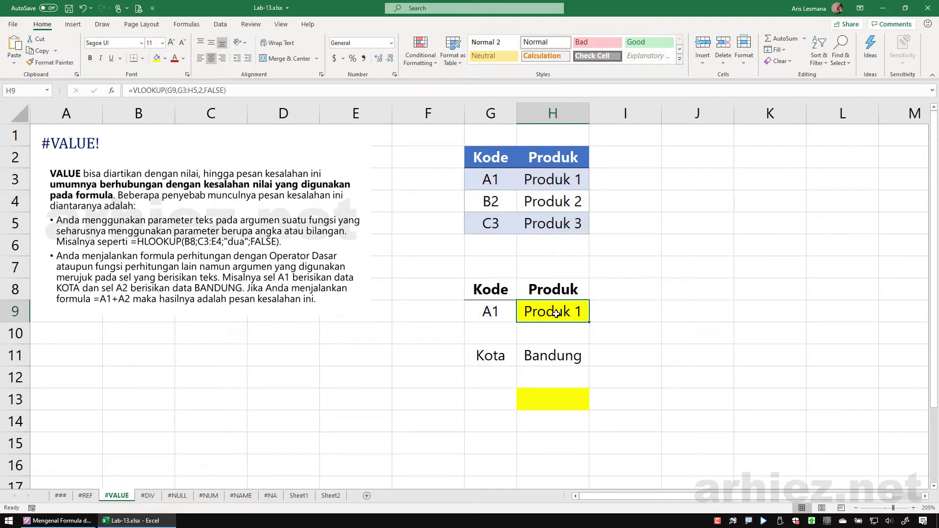
Replace the column index argument of the VLOOKUP formula in H9 with the text "dua"
key(F2)
click(599, 314)
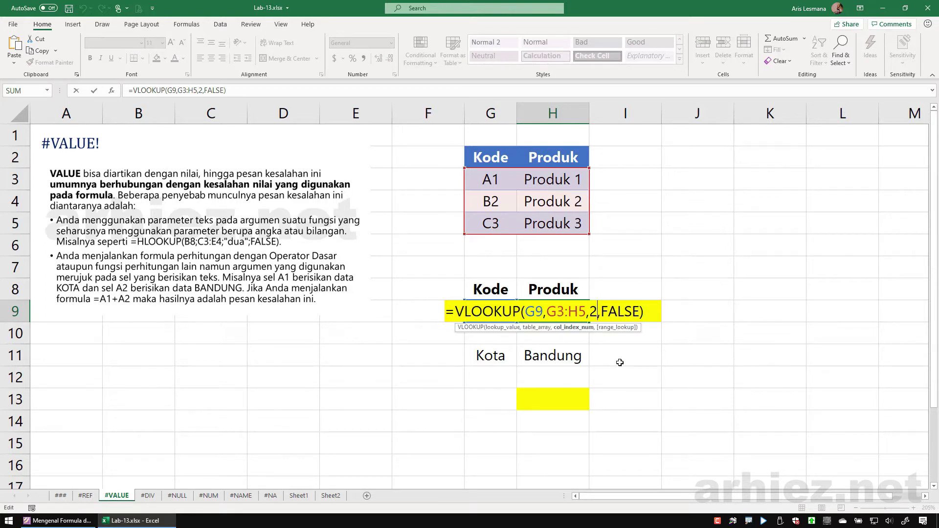
key(BackSpace)
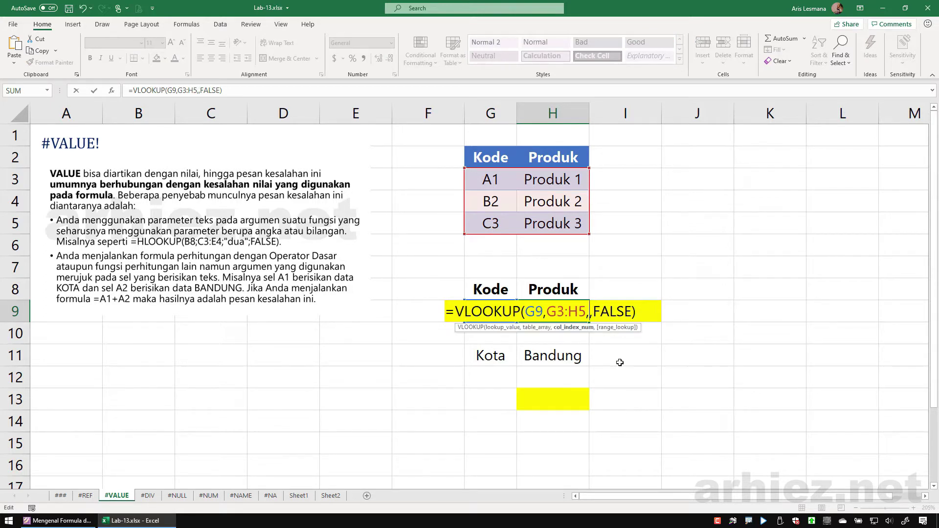
text("dua)
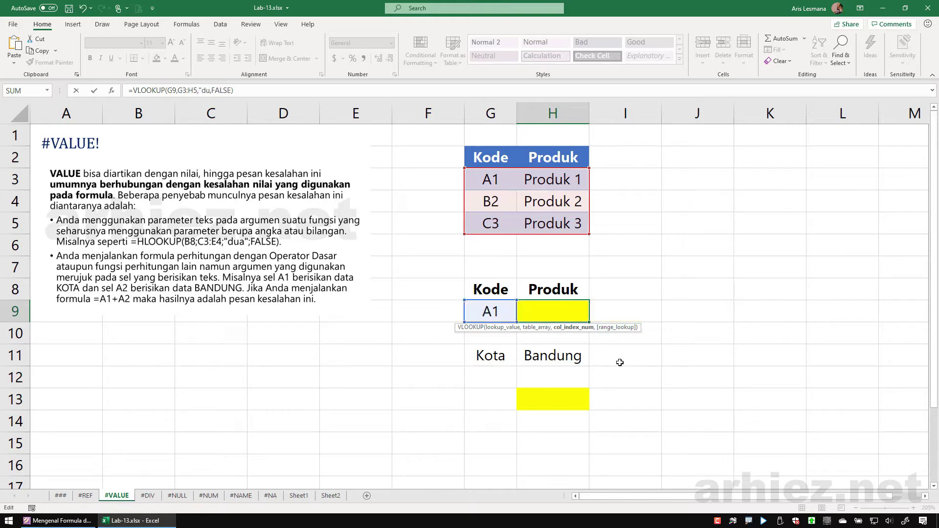
text(")
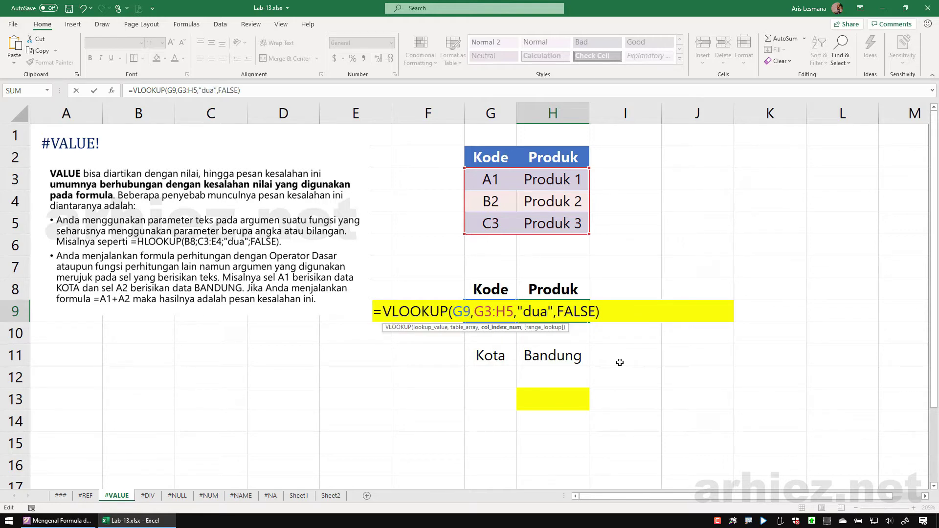
key(Return)
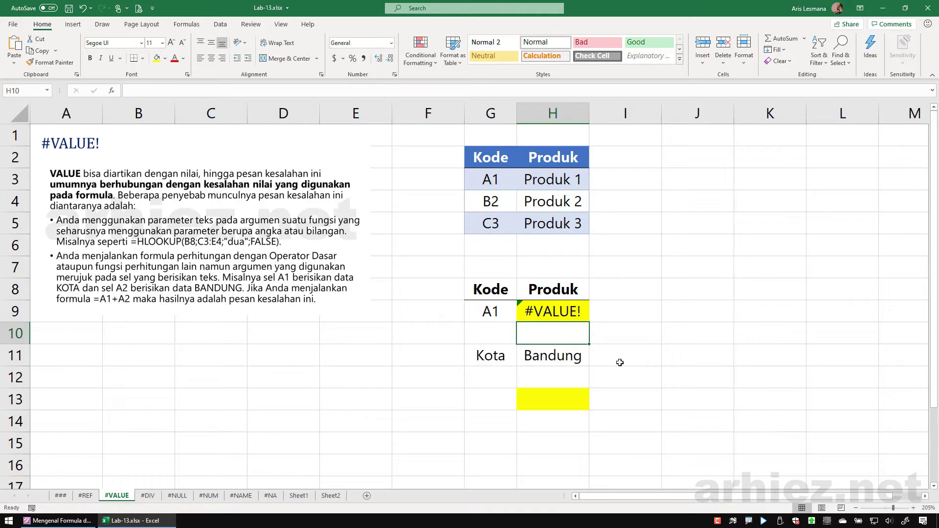
Replace the text column index in the VLOOKUP formula in H9 with the number 2
key(Up)
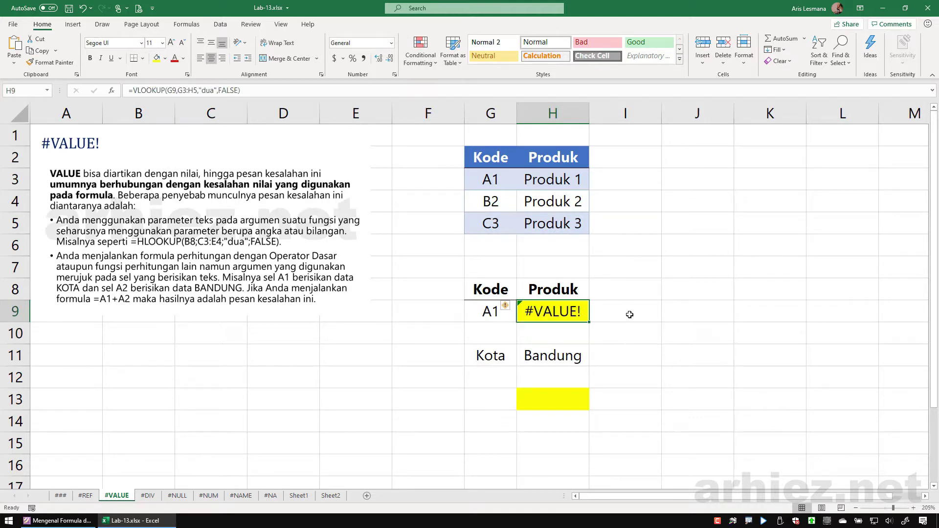
key(F2)
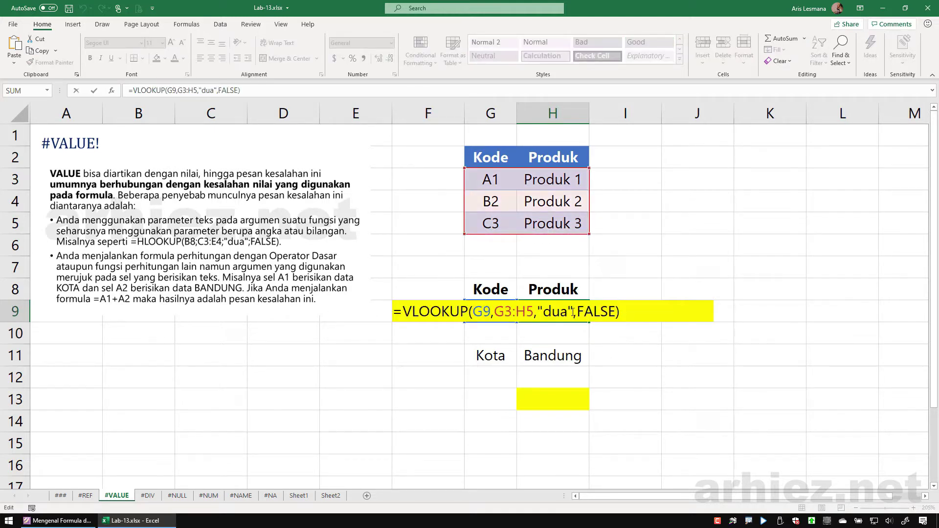
key(Left)
key(Left)
key(Left)
key(Left)
key(Left)
key(Left)
key(Left)
key(Left)
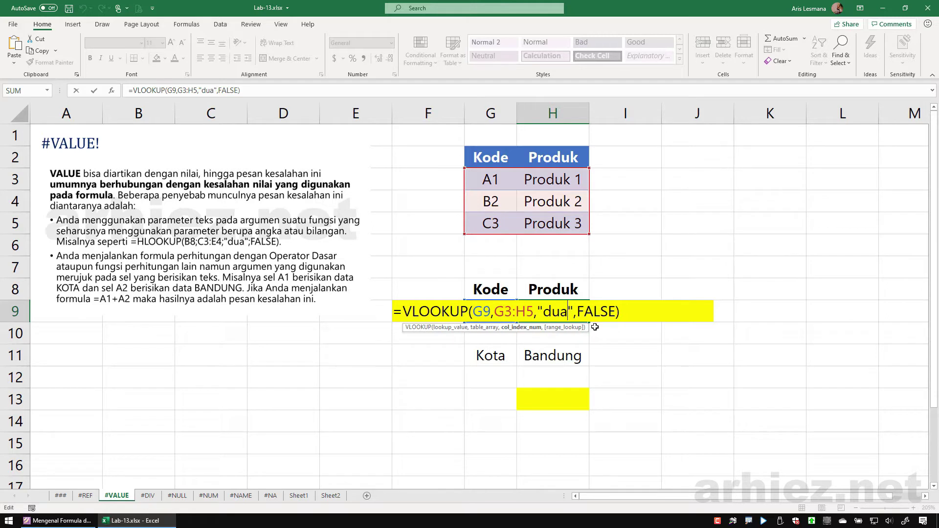
key(Right)
key(BackSpace)
key(BackSpace)
key(BackSpace)
key(BackSpace)
key(BackSpace)
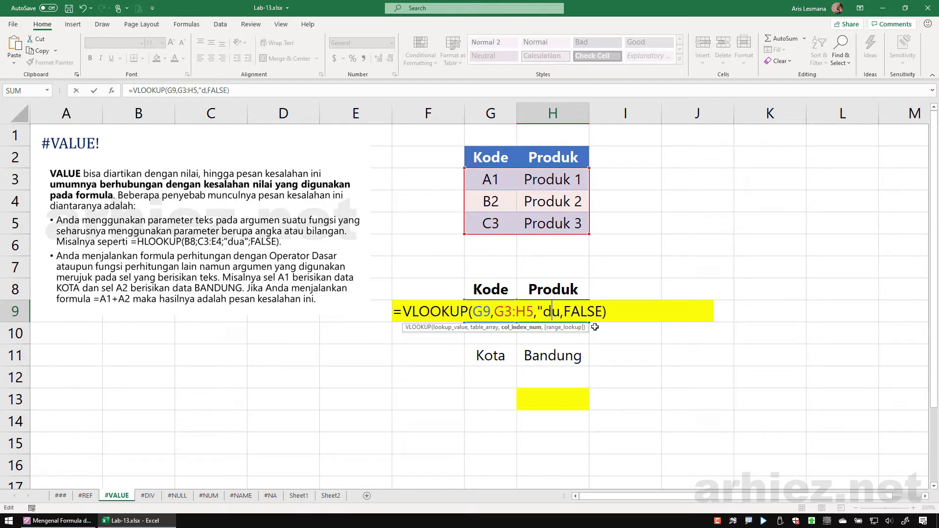
text(2)
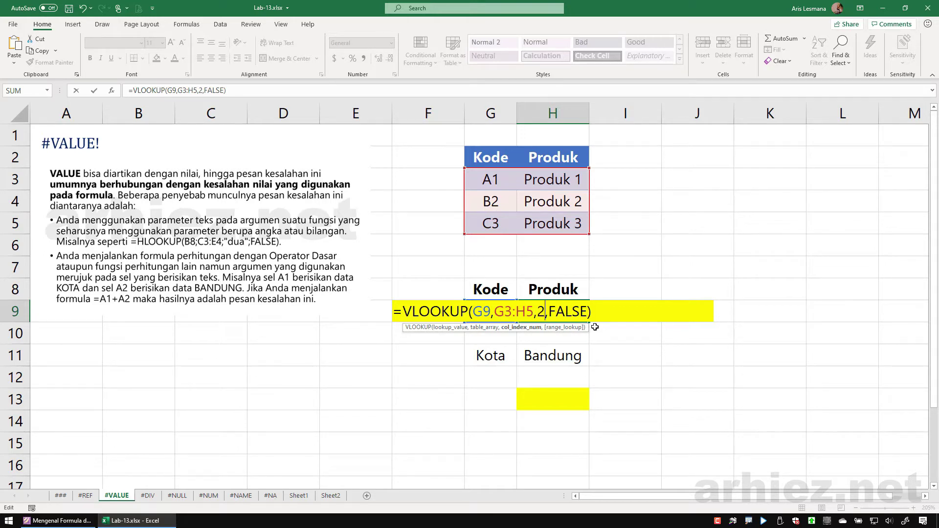
key(Return)
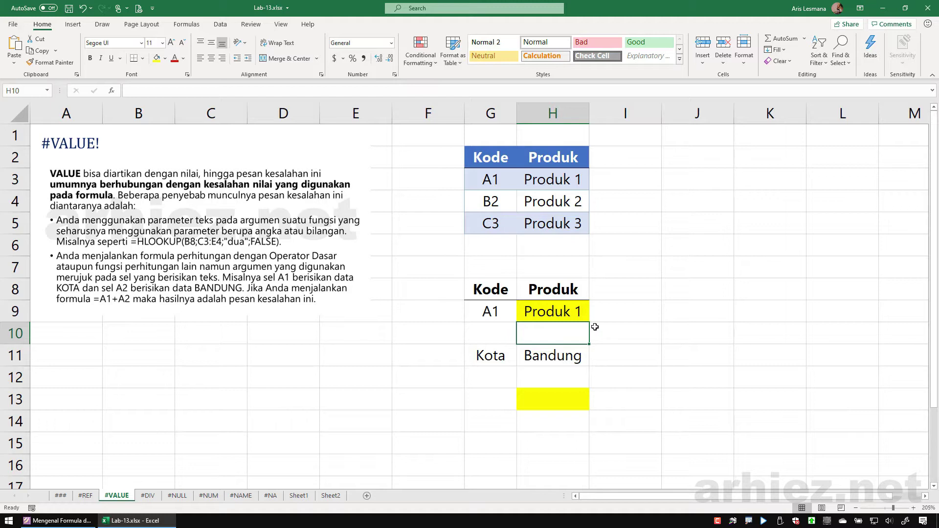
Check the contents of cells G11 and H11 above the yellow result cell H13
click(548, 402)
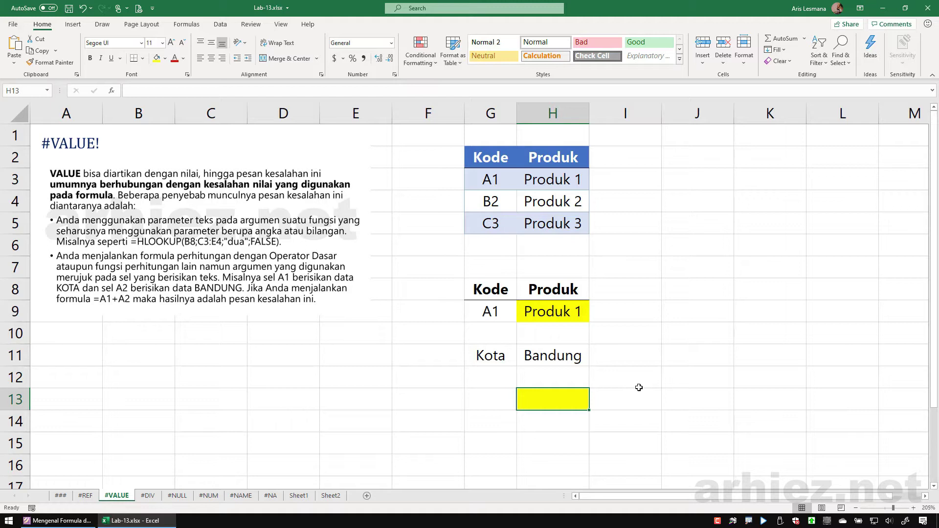
click(495, 356)
click(554, 355)
click(497, 357)
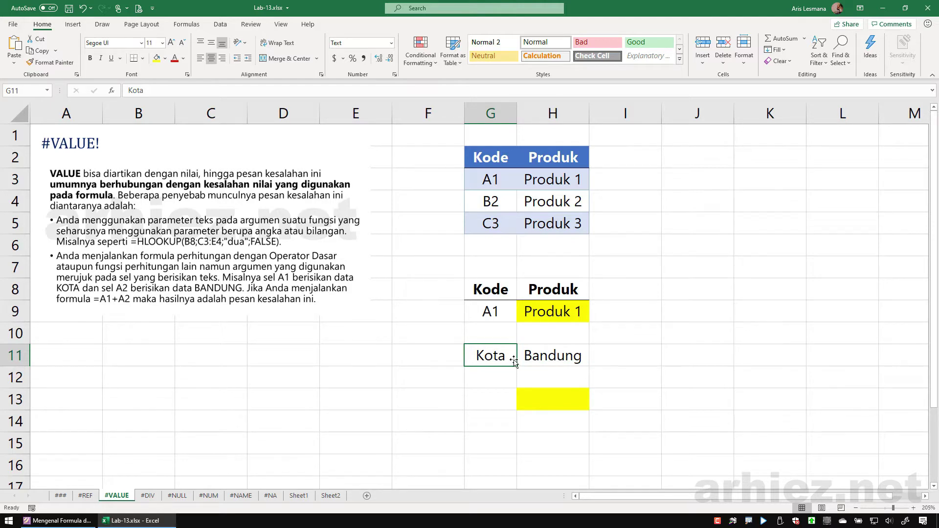
click(542, 356)
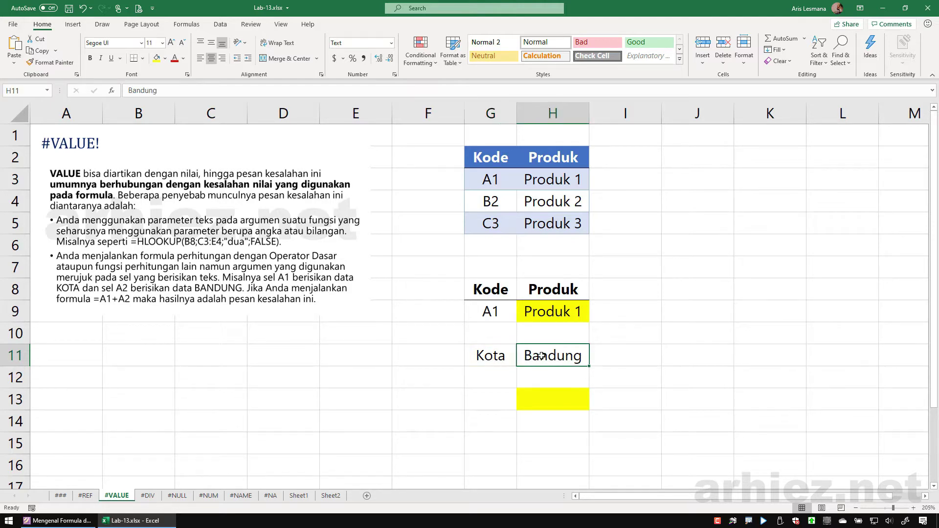
Enter the formula =G11+H11 in the yellow cell H13 to add the two text cells
click(542, 395)
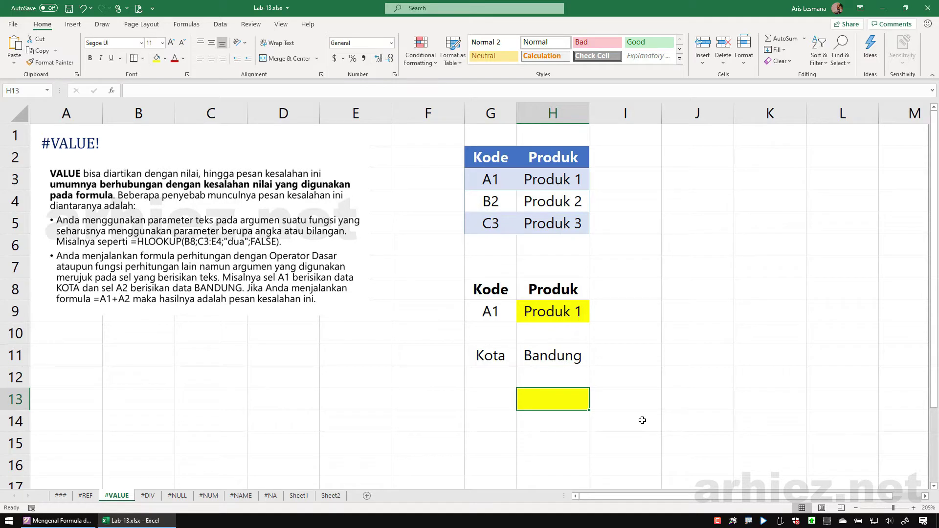
text(=)
click(488, 356)
text(+)
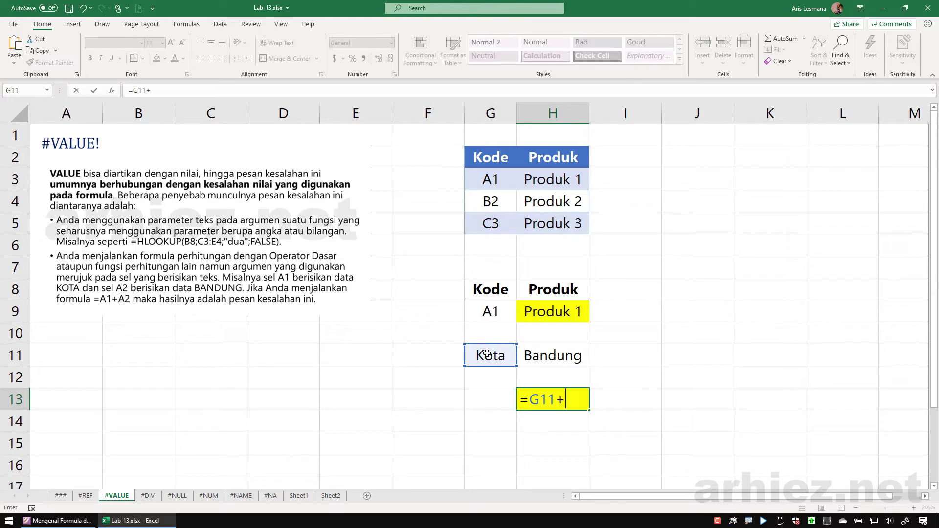
click(548, 356)
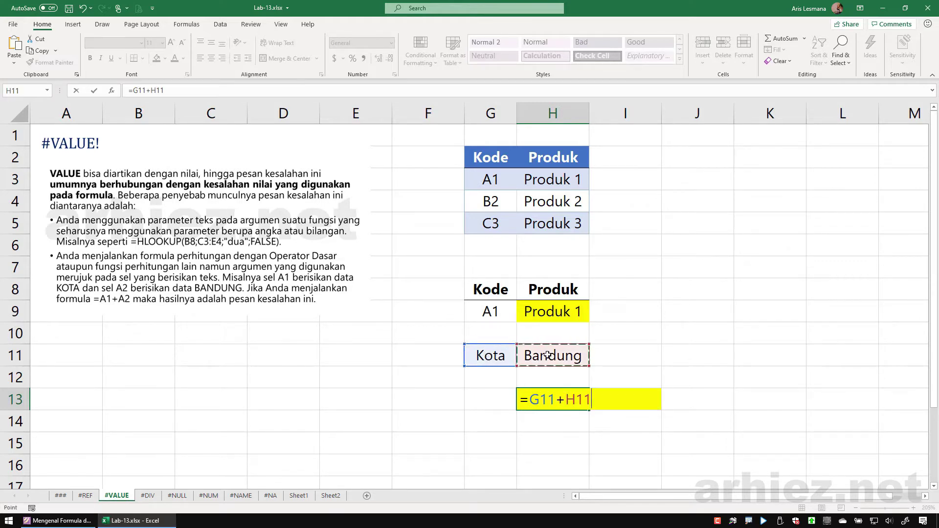
key(Return)
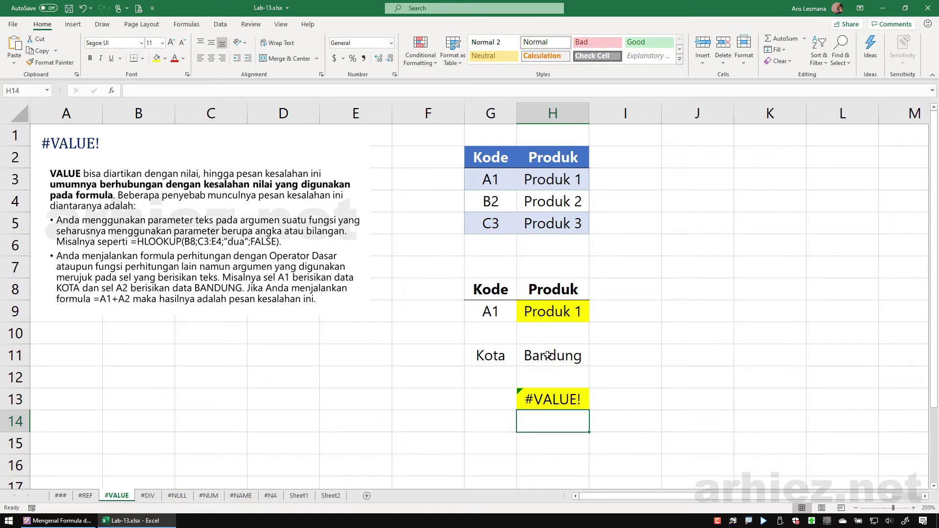
Clear the addition formula from the yellow cell H13
click(548, 356)
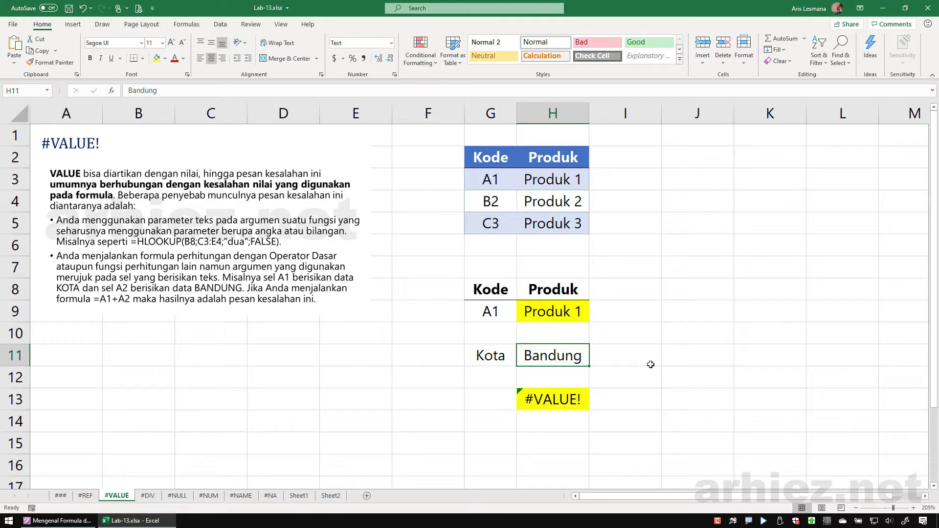
key(Down)
key(Down)
key(Delete)
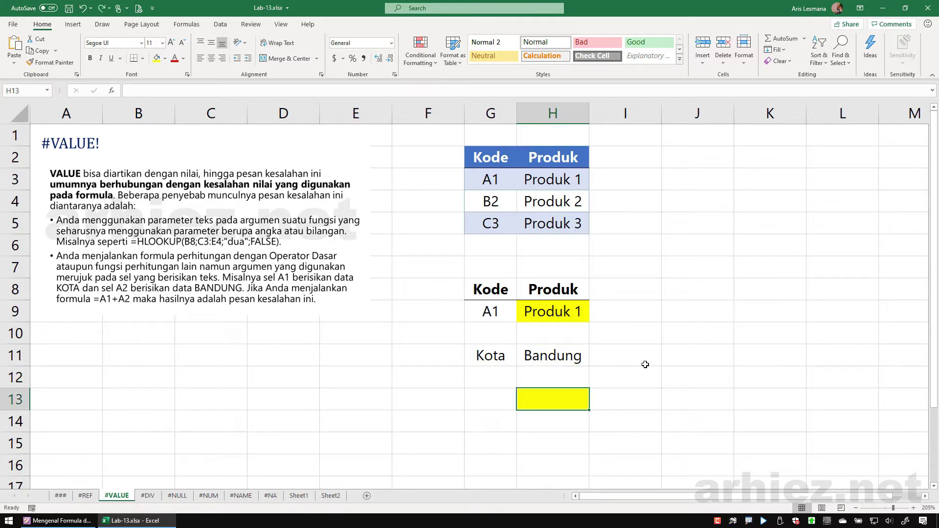
click(416, 398)
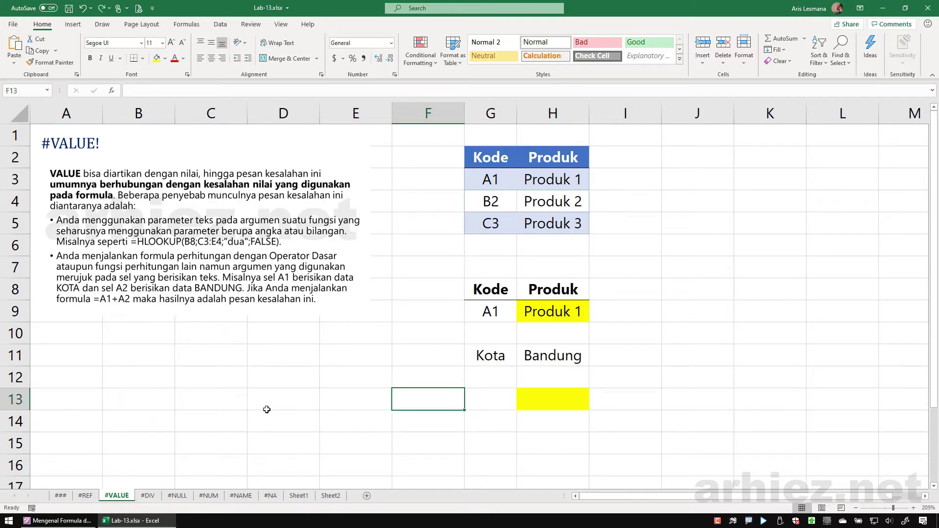
Open the #DIV sheet and review the number cell G3 and the yellow result cell G5
click(148, 496)
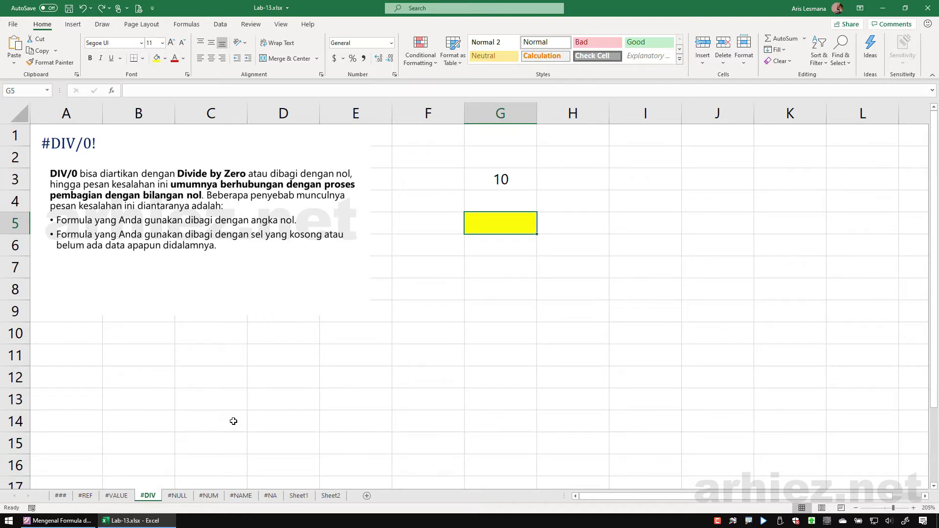
click(495, 272)
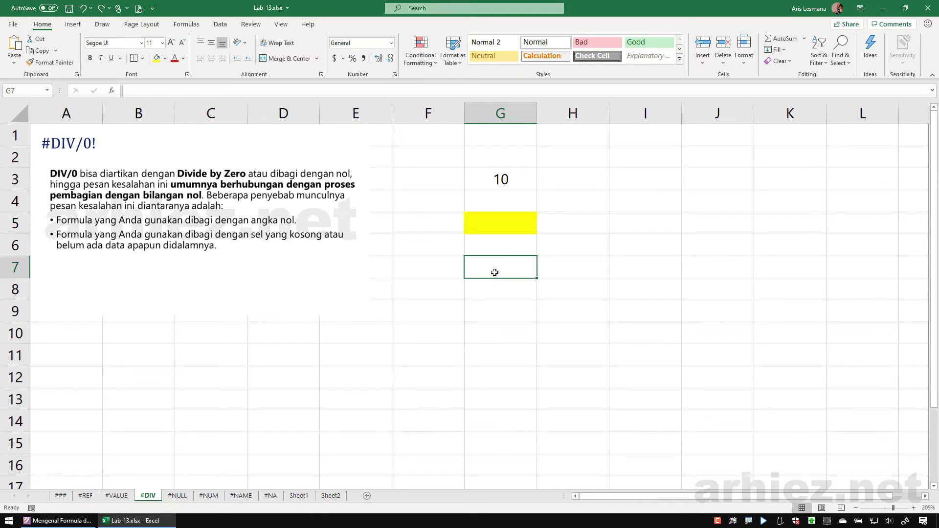
click(501, 226)
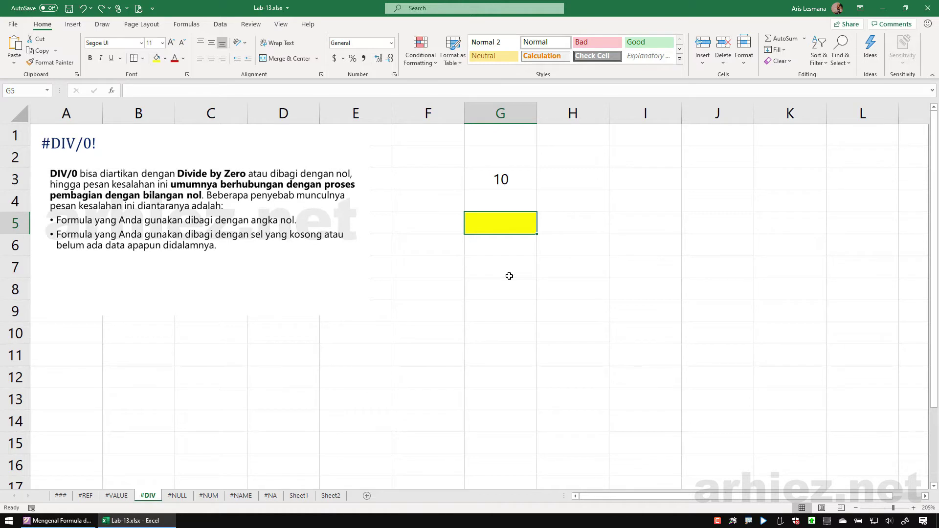
click(504, 181)
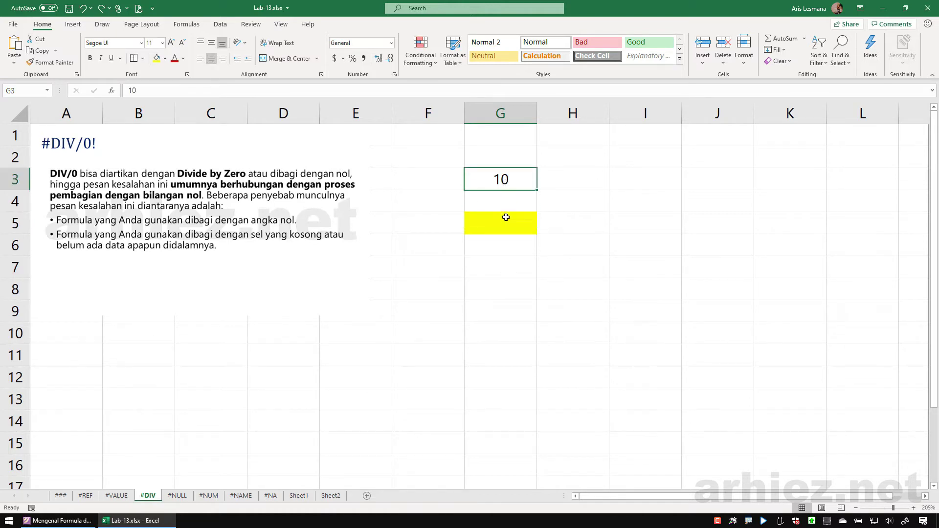
Try the formula =G3/0 in the yellow cell G5, and undo the entry
click(503, 221)
text(=)
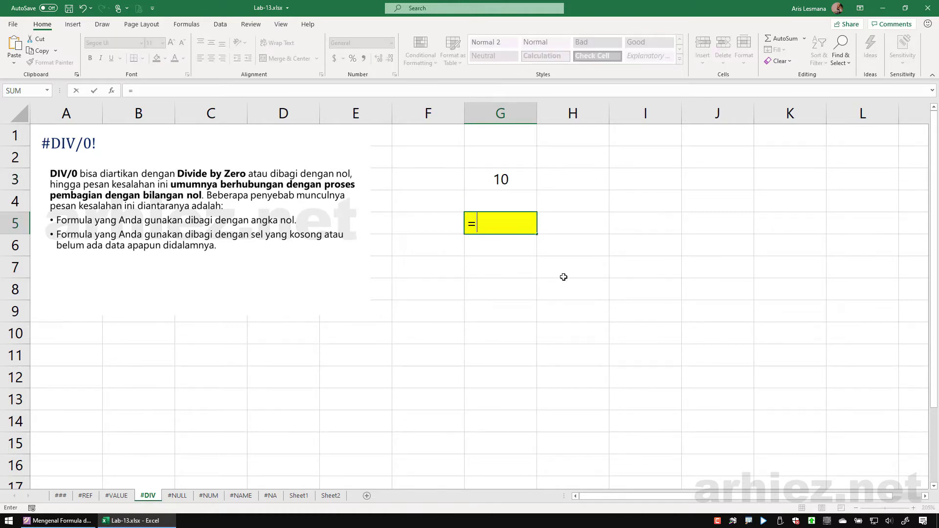
click(506, 181)
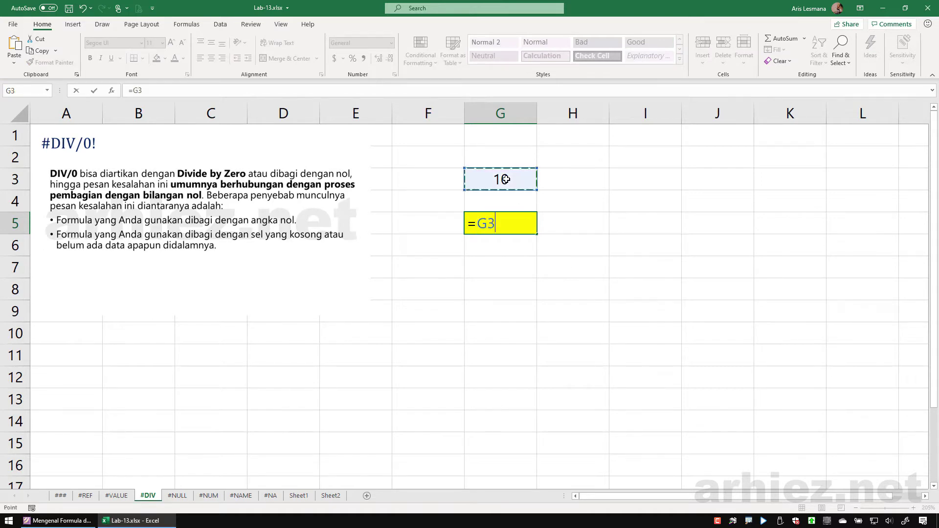
text(/0)
key(Return)
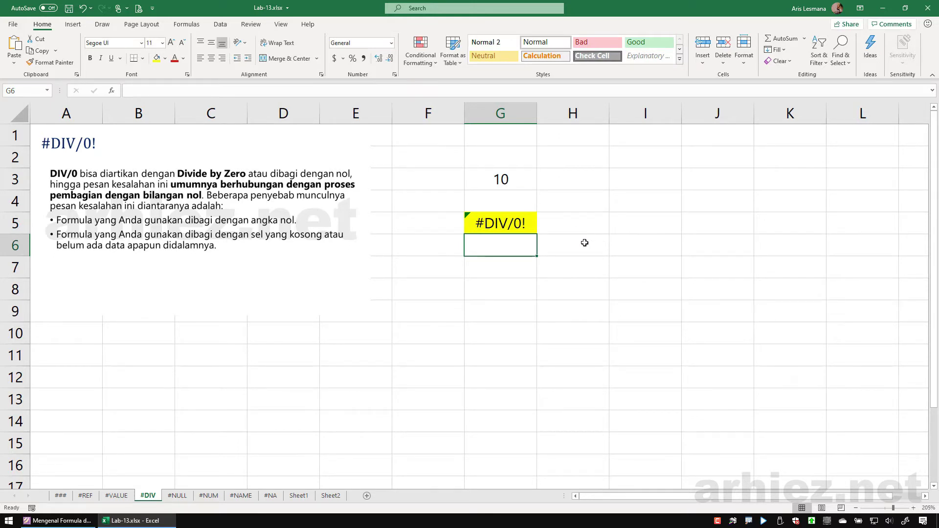
key(ctrl+z)
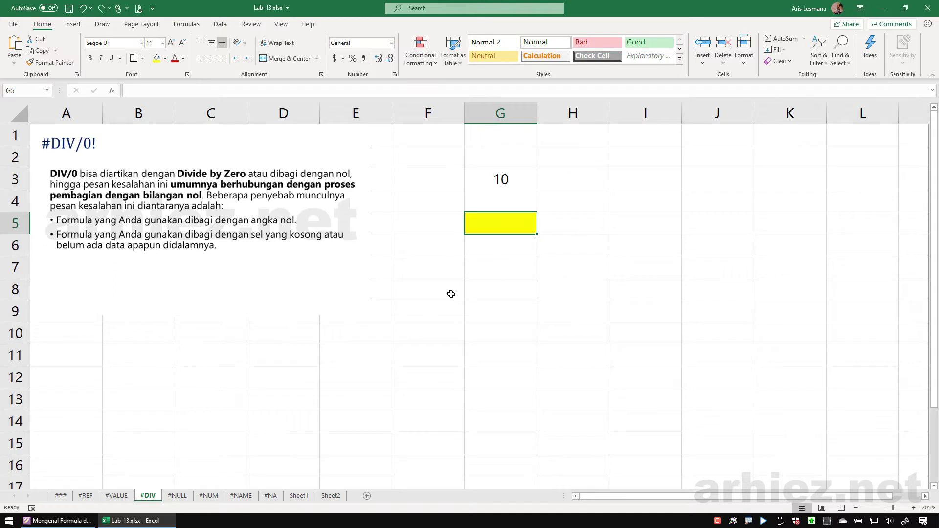
key(Down)
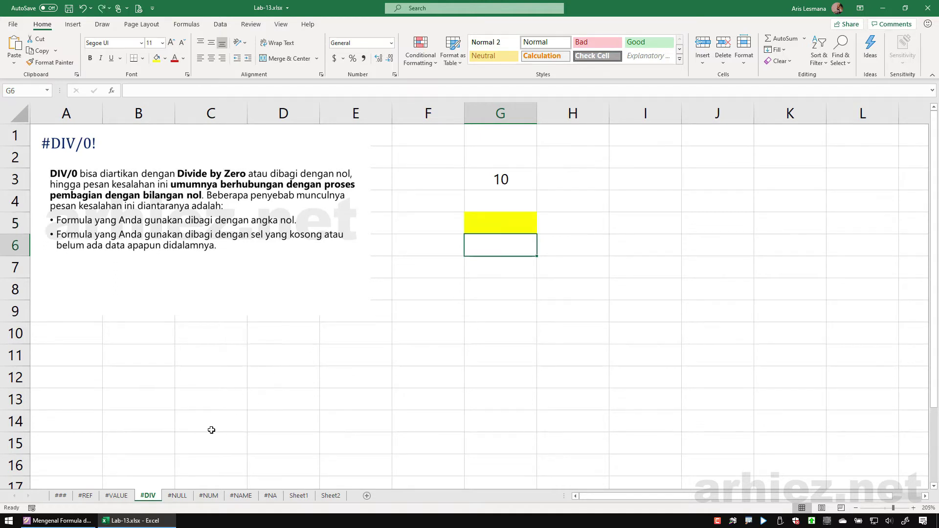
Open the #NULL sheet and replace the colon in the yellow total cell's formula with a space, making it =SUM(H2 H5)
click(178, 496)
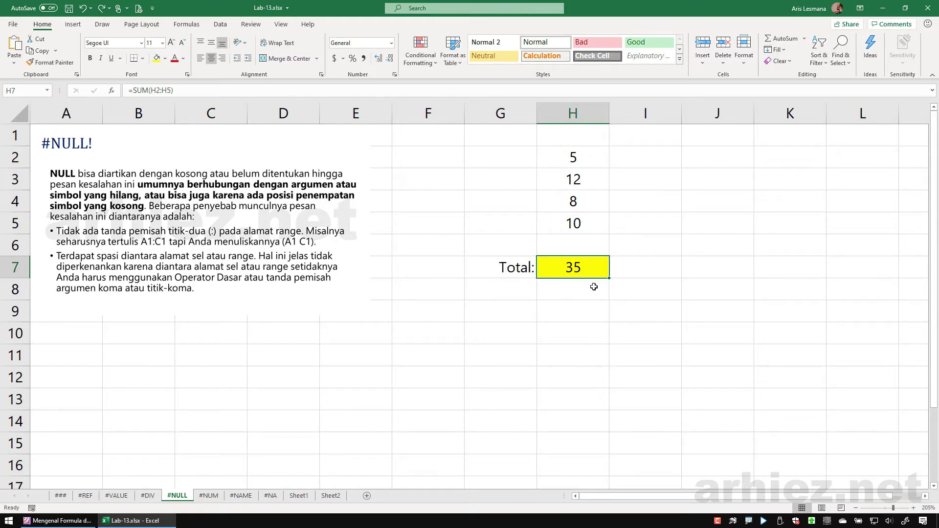
click(502, 272)
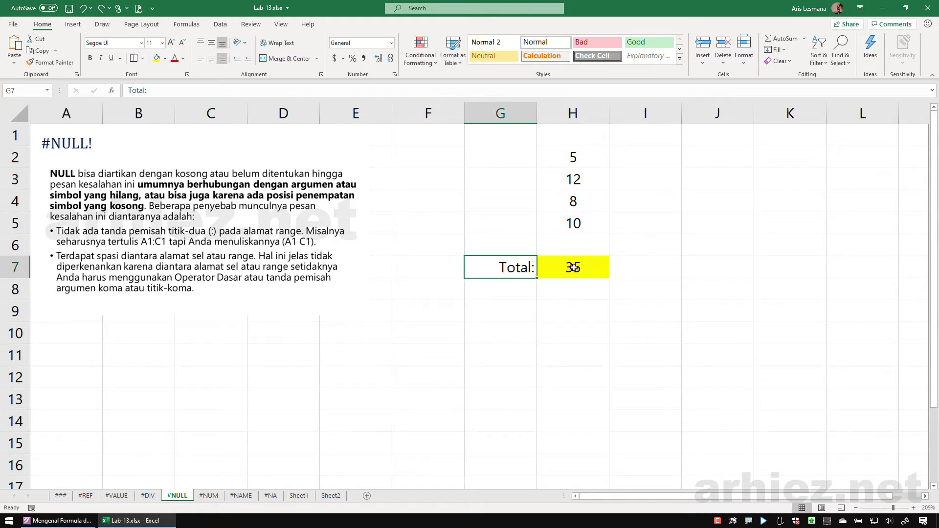
click(575, 272)
key(F2)
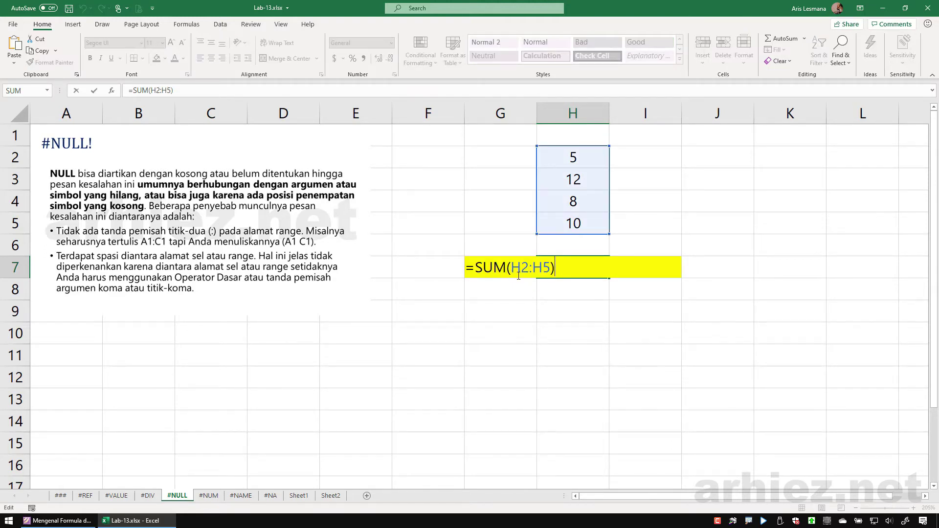
click(533, 269)
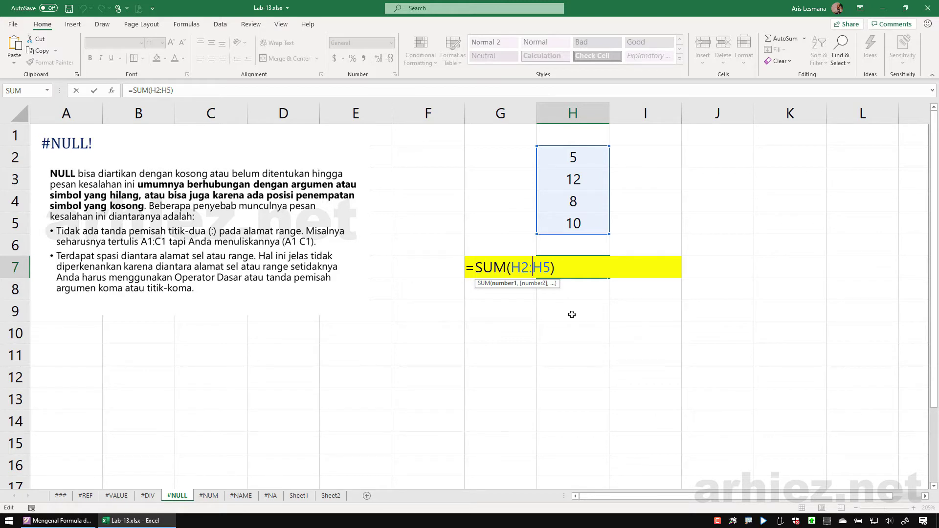
key(BackSpace)
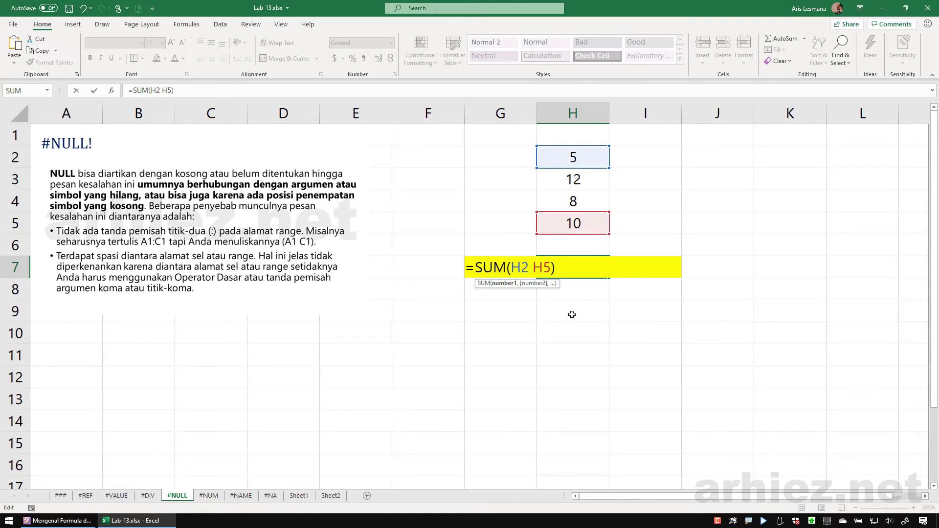
key(Return)
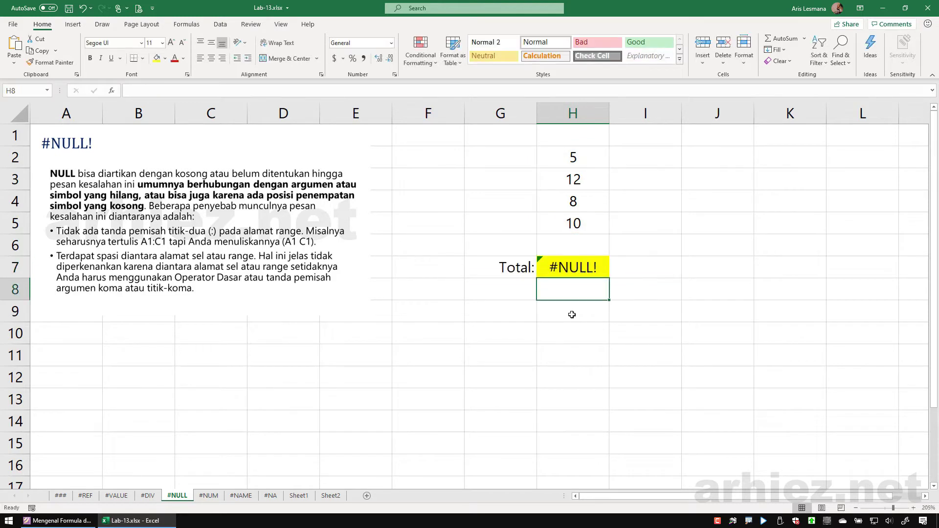
Restore the colon in the range of the yellow total cell H7 so its formula is =SUM(H2:H5)
click(568, 270)
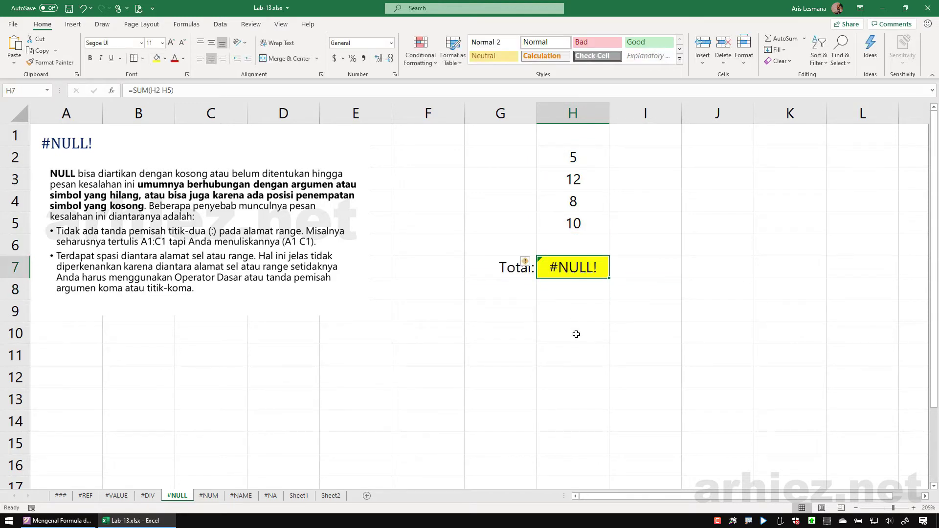
key(F2)
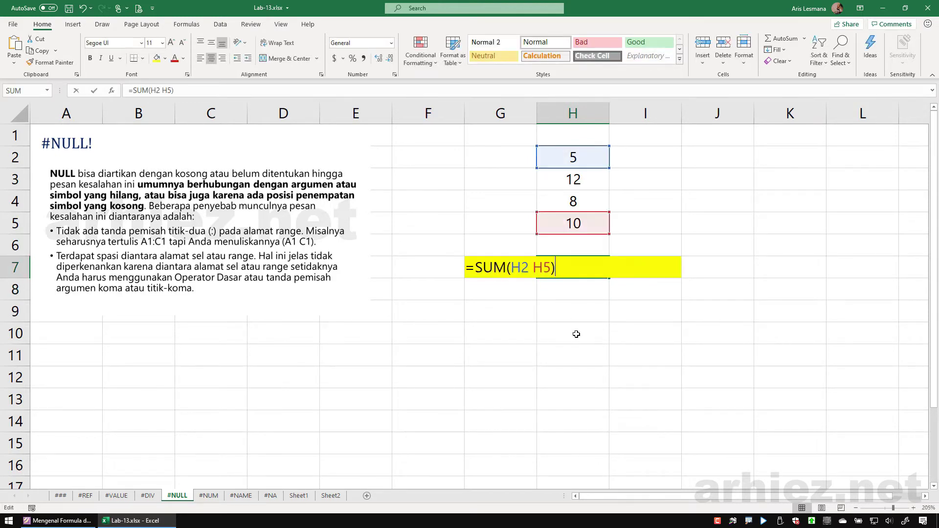
key(Left)
key(Left)
key(Left)
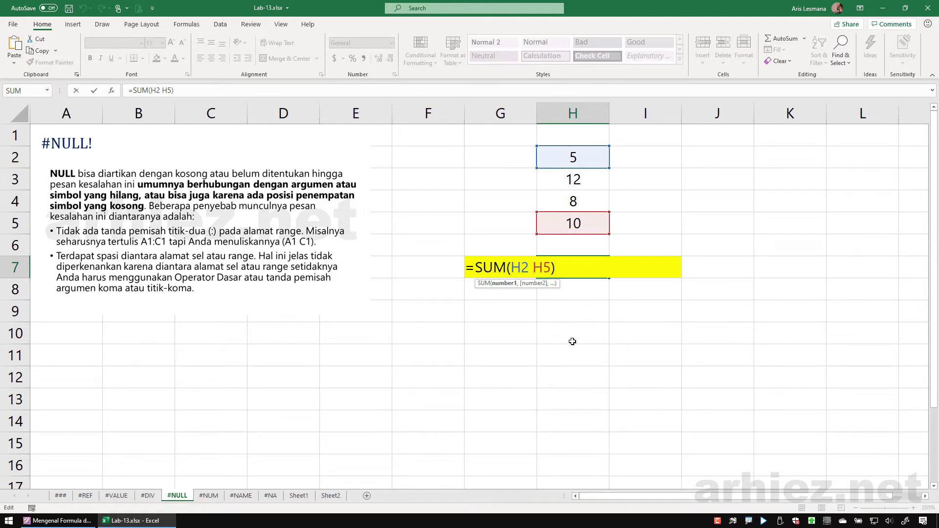
key(BackSpace)
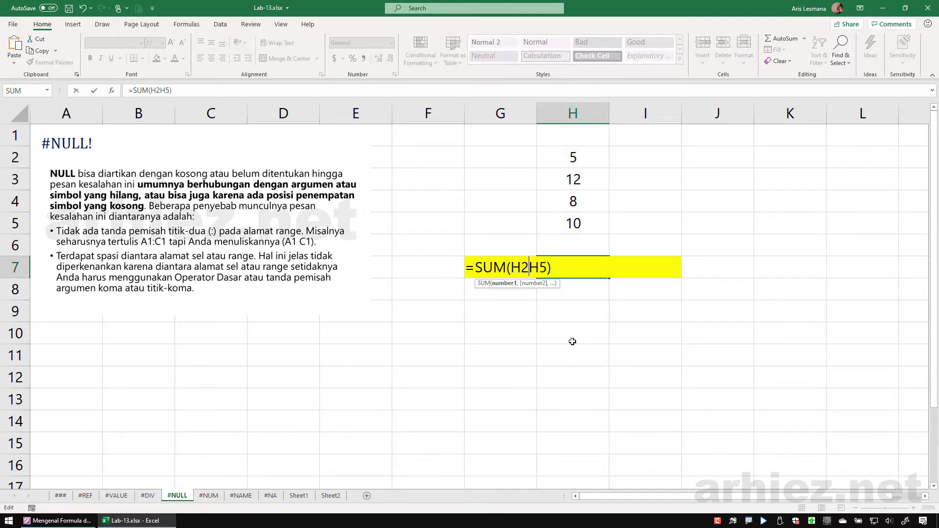
text(:)
key(Return)
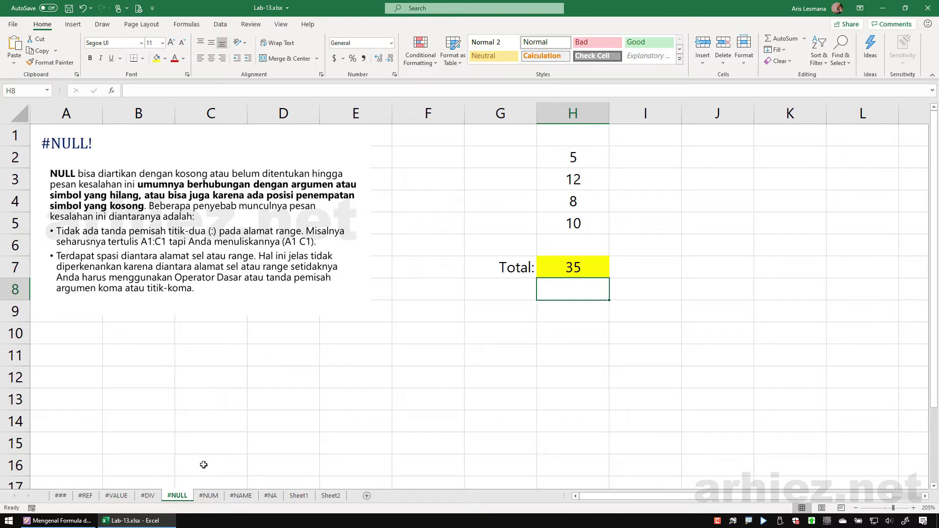
Open the #NUM sheet and examine the power formula in the yellow cell G5
click(209, 496)
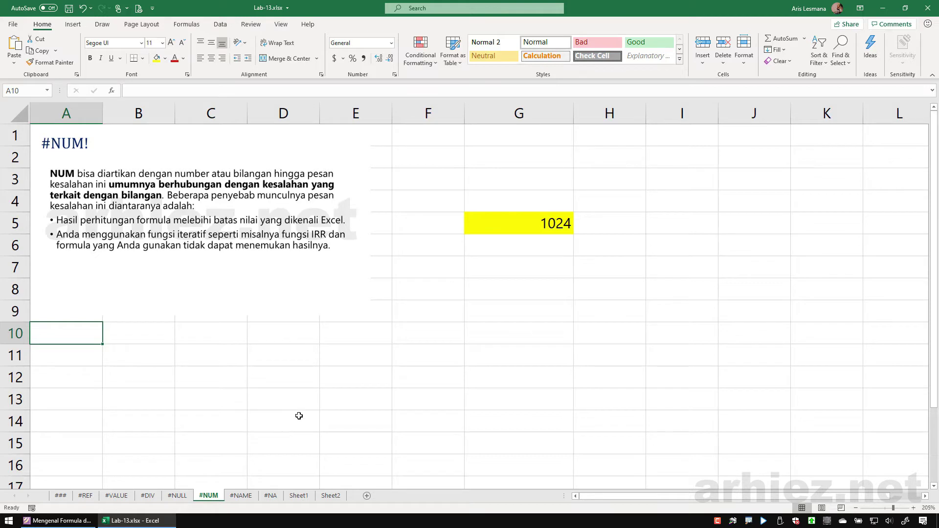
click(508, 223)
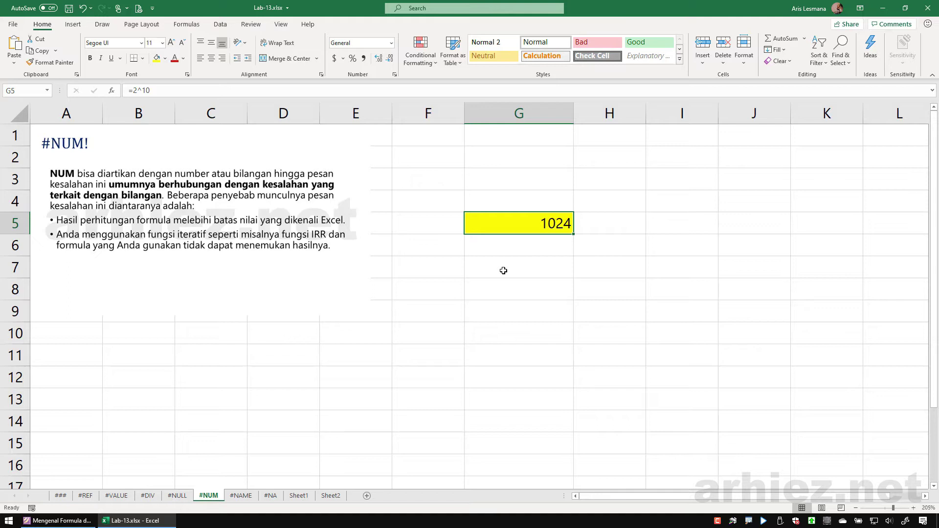
click(503, 271)
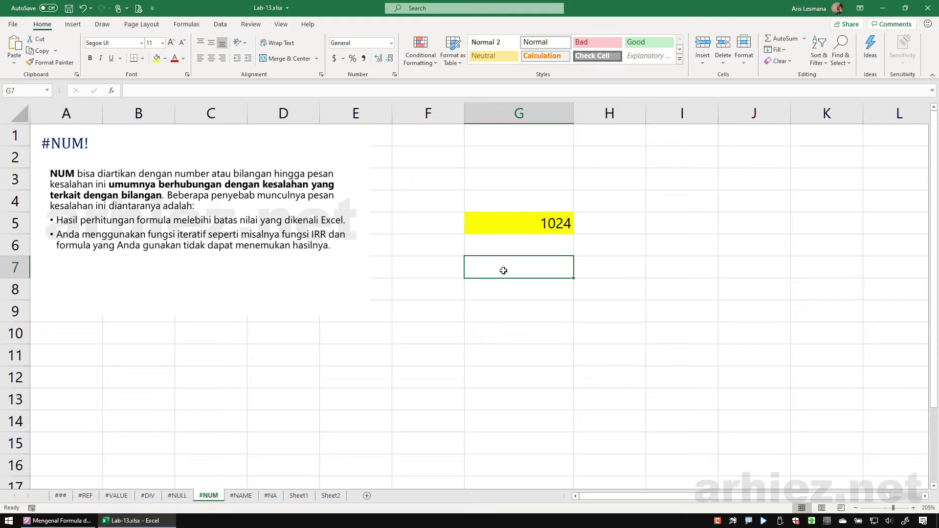
click(515, 221)
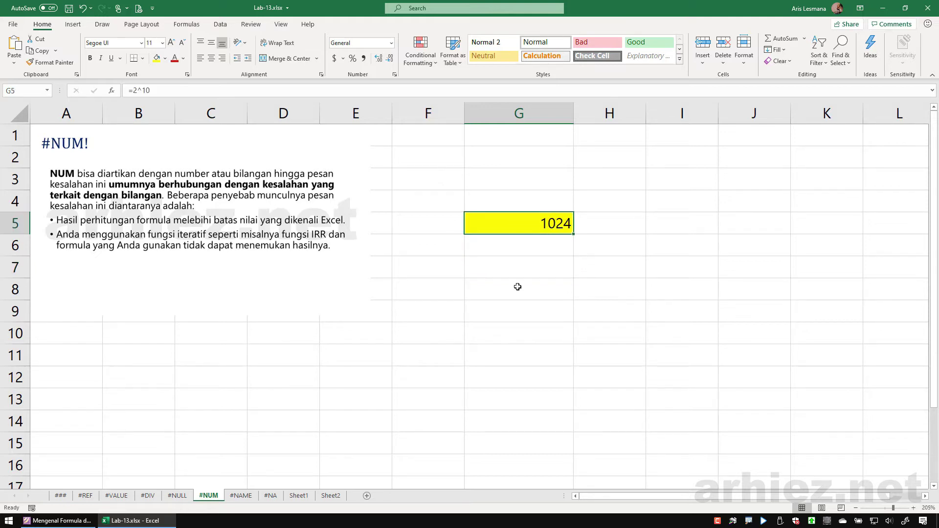
key(F2)
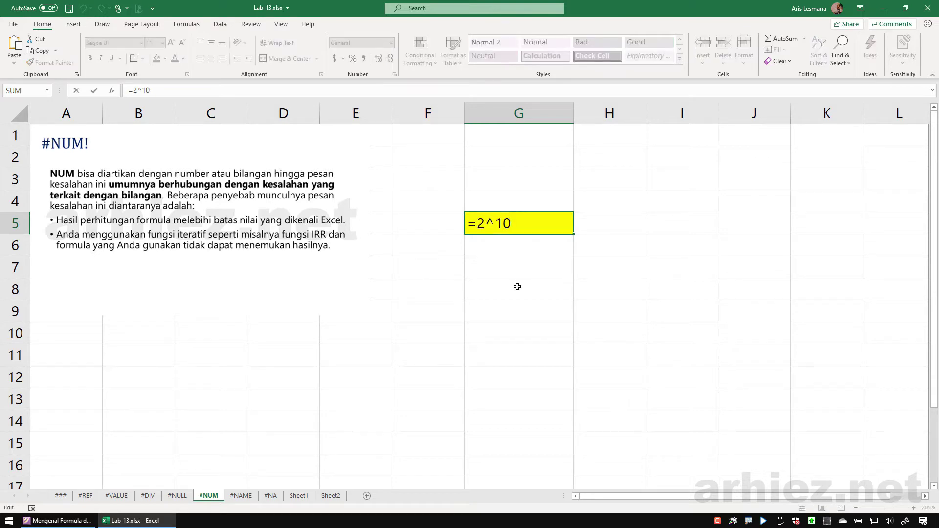
key(Return)
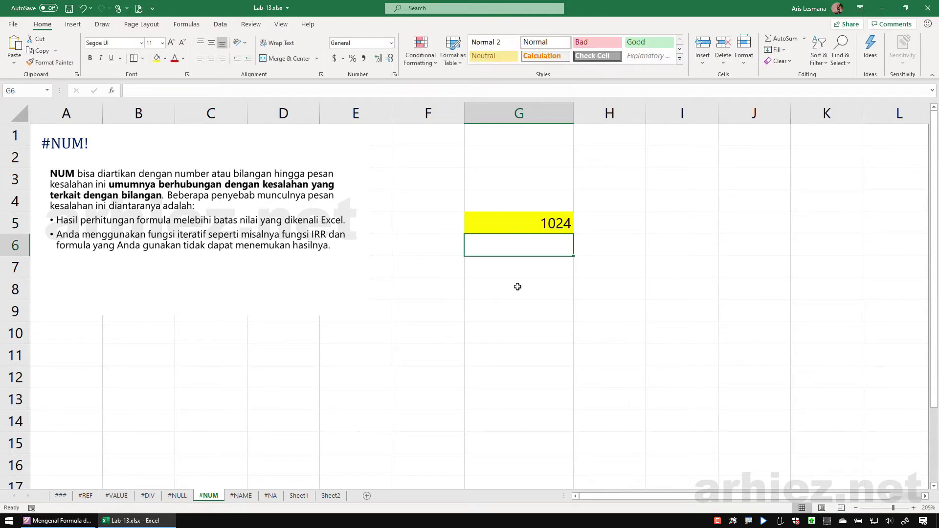
Change the power formula in the yellow cell G5 to =2^100
key(Up)
key(F2)
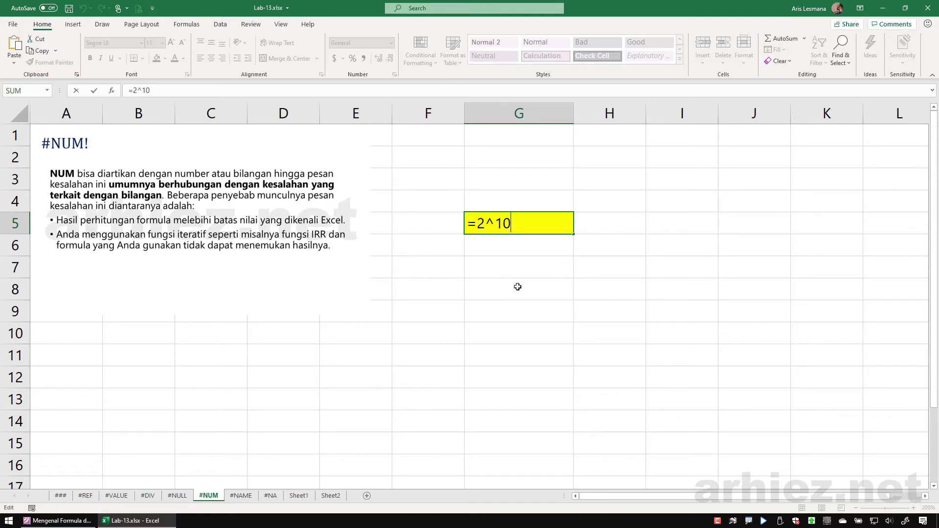
text(0)
key(Return)
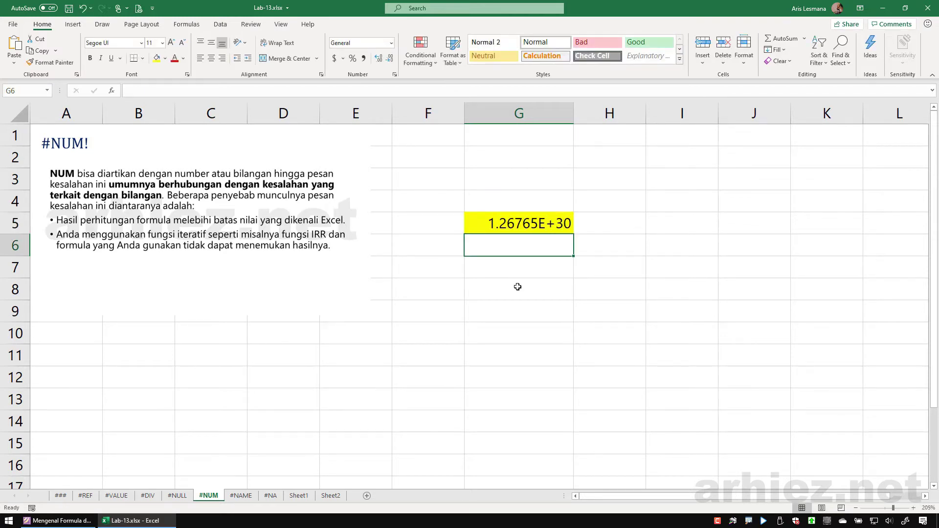
Raise the exponent in the yellow cell G5 so the formula is =2^1000
key(Up)
key(F2)
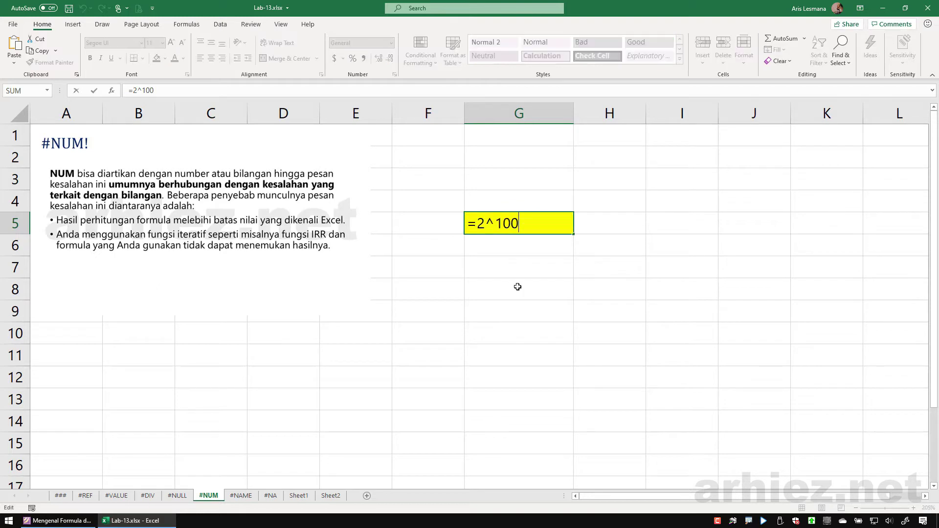
text(0)
key(Return)
Extend the exponent in the yellow cell G5 so the formula is =2^10000
key(Up)
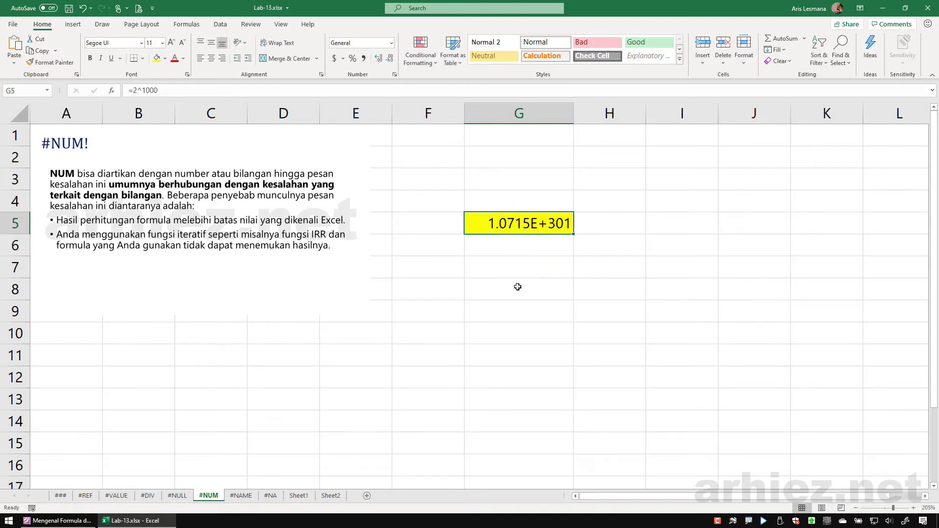
key(F2)
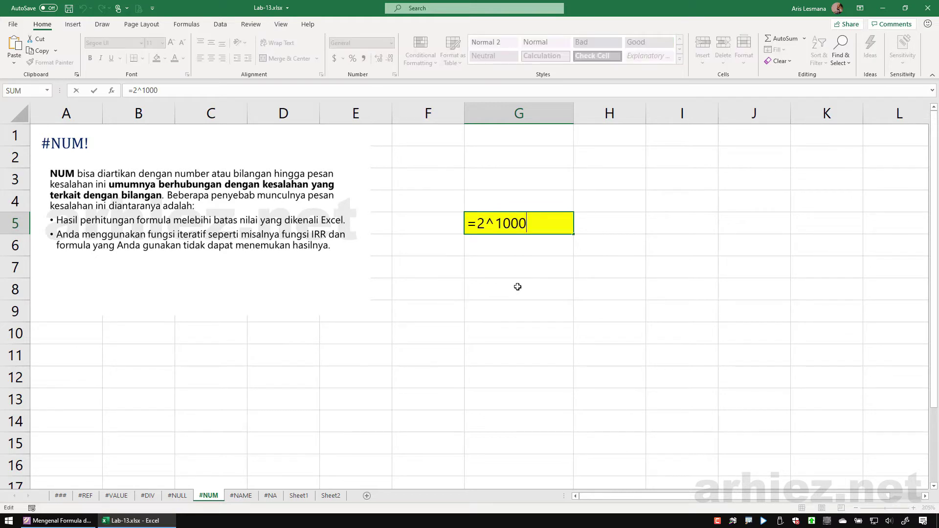
text(0)
key(Return)
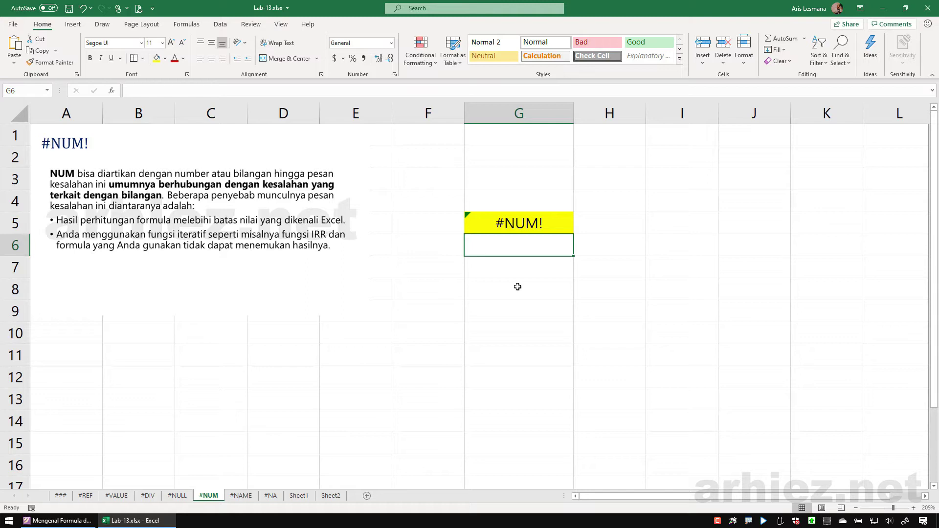
Shorten the exponent in the yellow cell G5 so the formula is =2^10
key(Up)
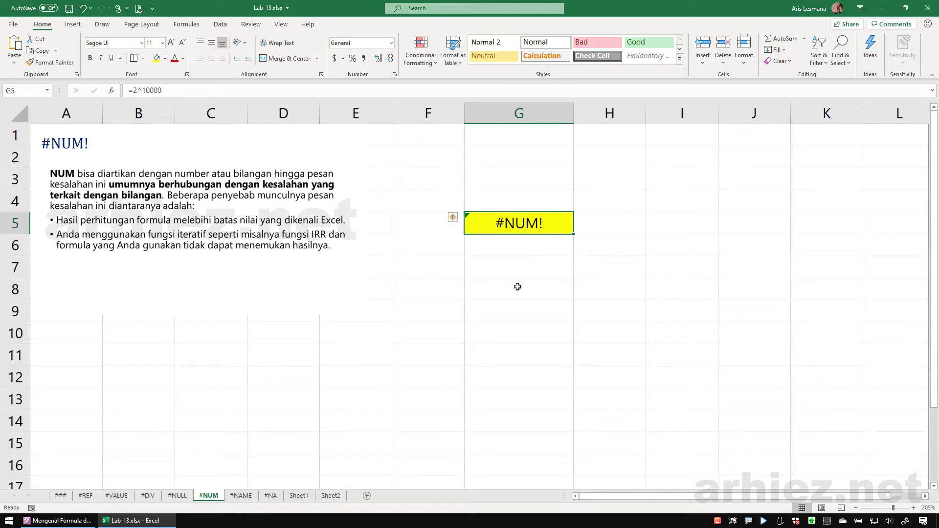
key(F2)
key(BackSpace)
key(BackSpace)
key(BackSpace)
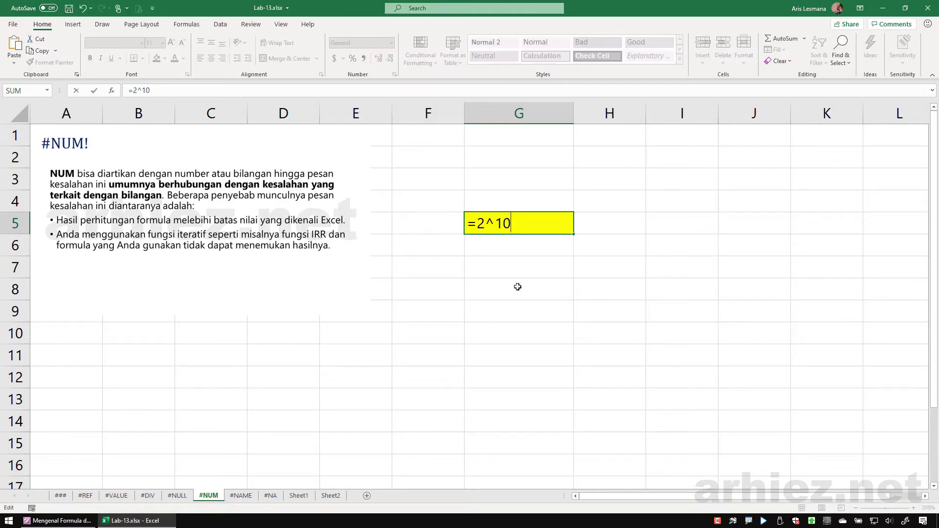
key(Return)
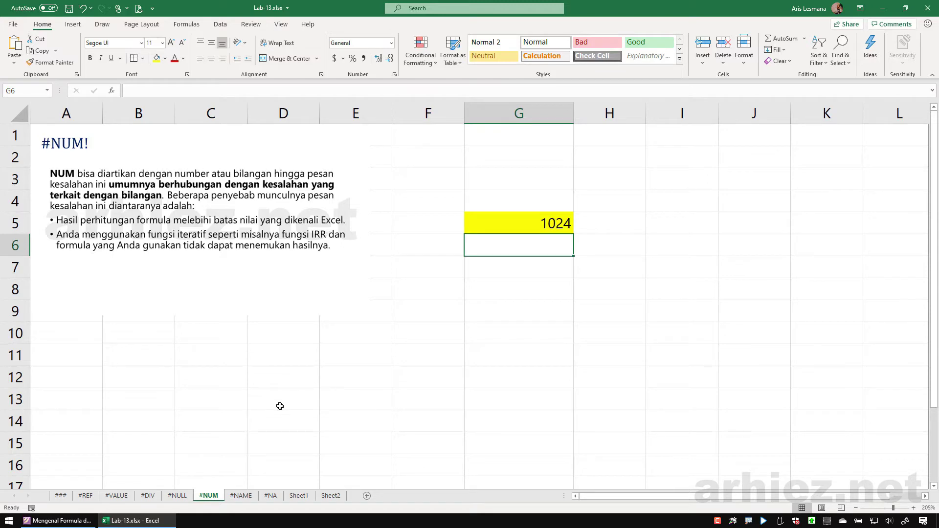
On the #NAME sheet, remove the colon from the lookup range in H9 so the formula is =VLOOKUP(G9,G3H5,2,FALSE)
click(241, 496)
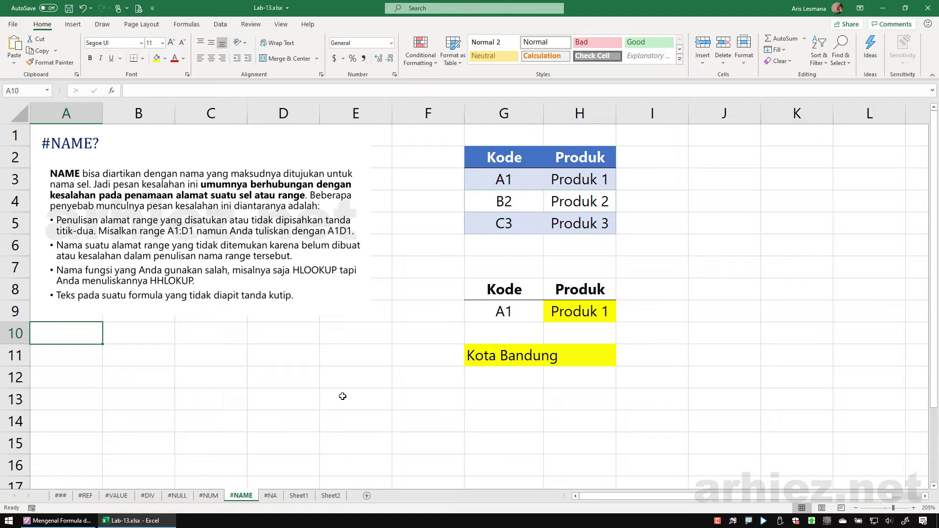
click(583, 313)
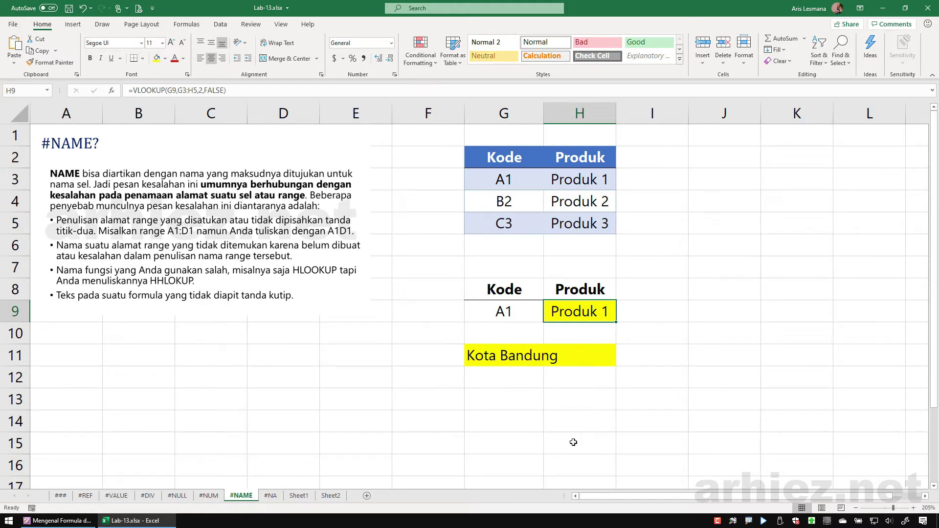
key(F2)
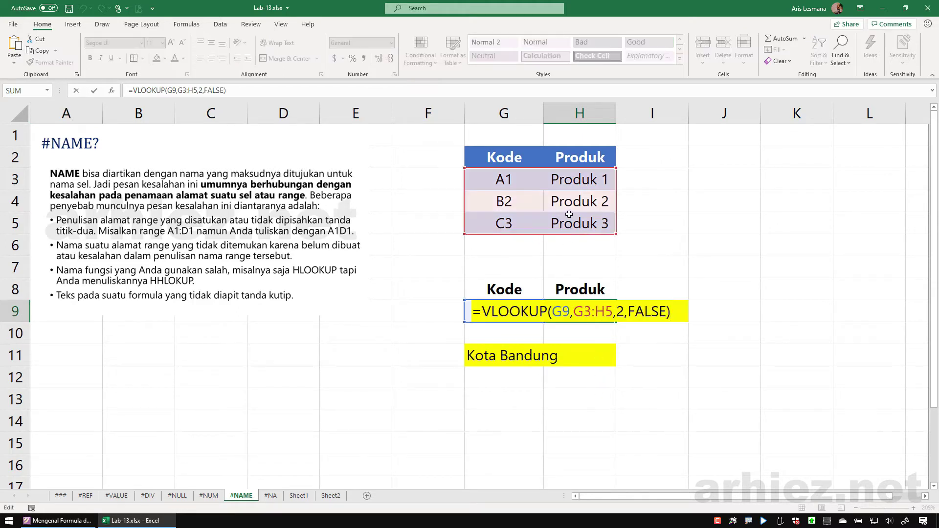
click(596, 311)
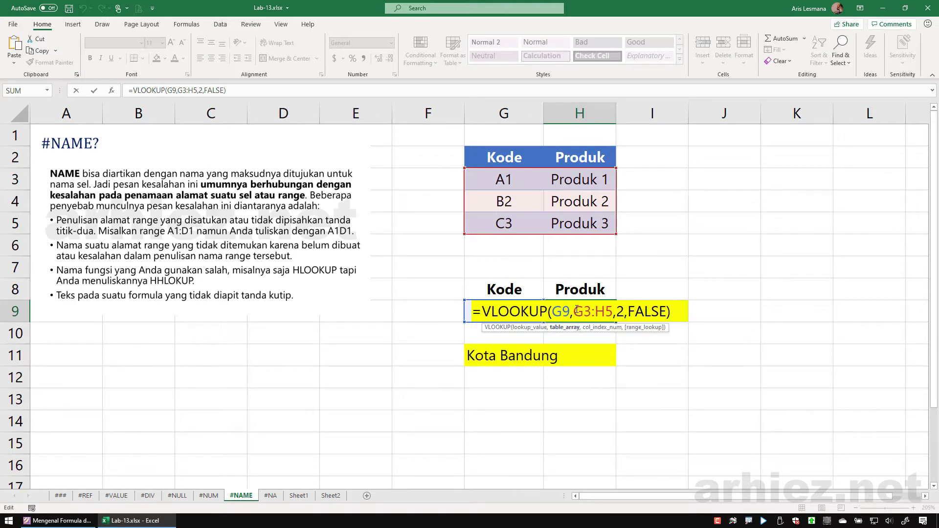
drag(574, 311, 606, 323)
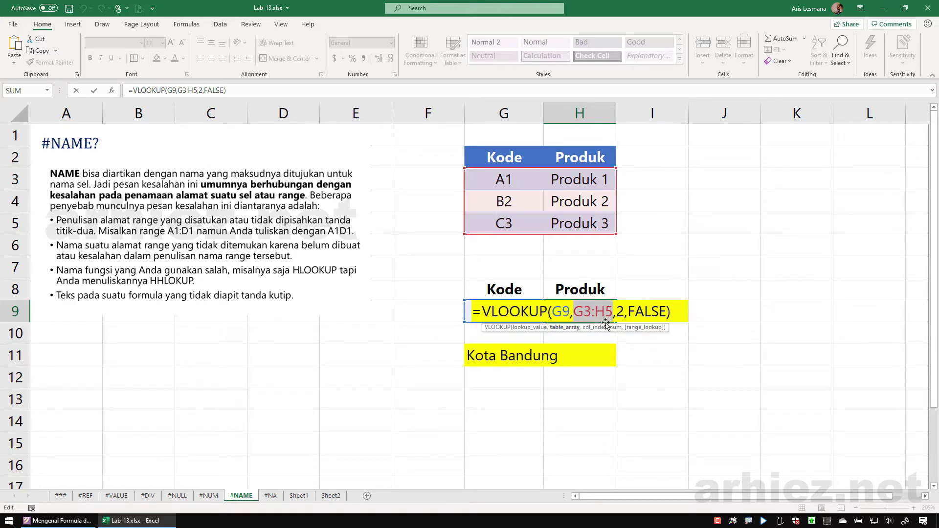
click(596, 313)
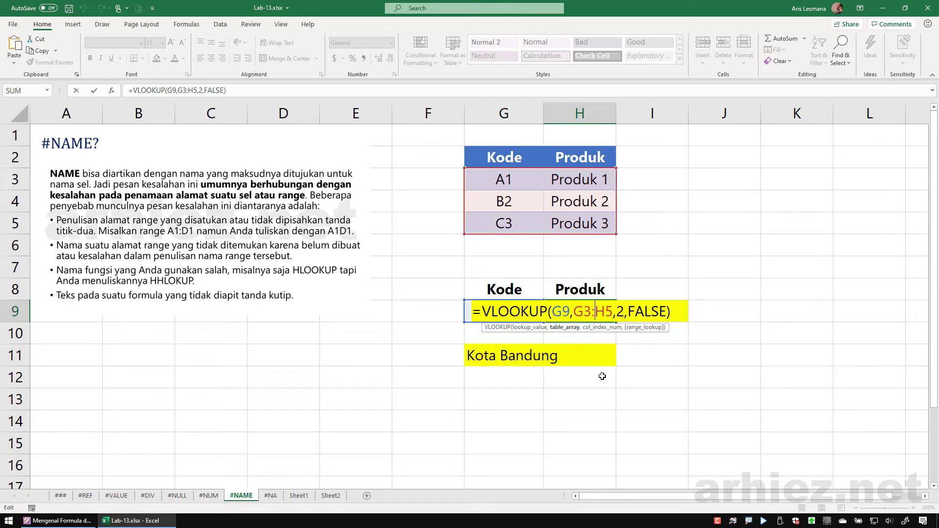
key(BackSpace)
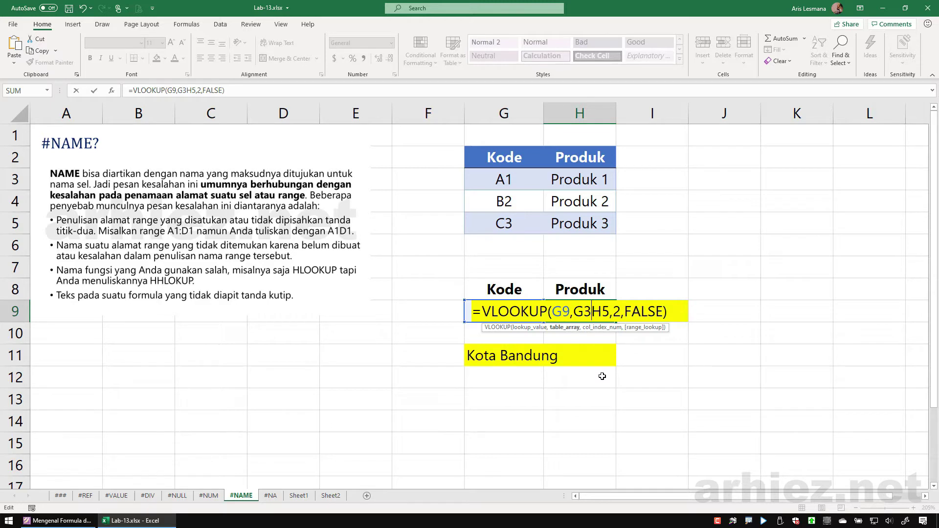
key(Return)
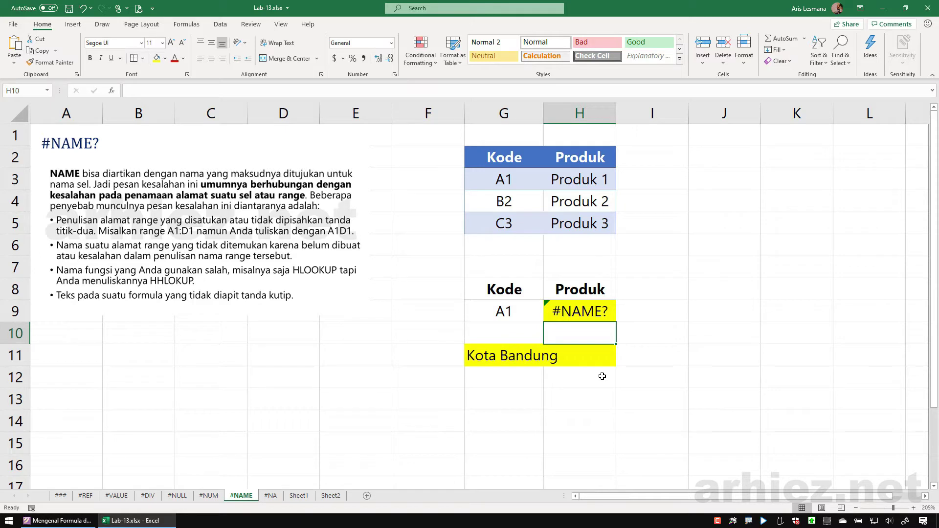
Put the colon back in the range of the H9 formula so it reads =VLOOKUP(G9,G3:H5,2,FALSE)
key(Up)
key(F2)
key(Left)
key(Left)
key(Left)
key(Left)
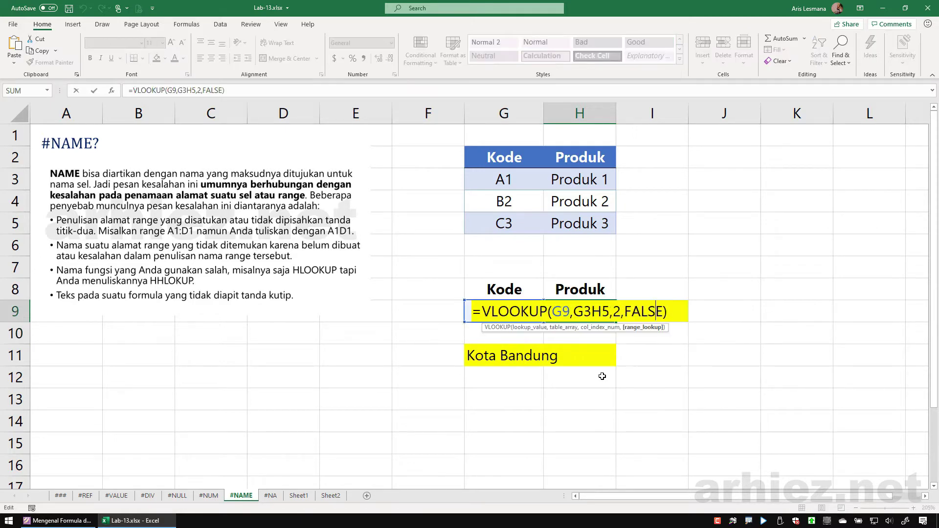
key(Left)
key(Left)
key(Left)
key(Left)
key(Left)
key(Left)
key(Left)
key(Right)
text(:)
key(Return)
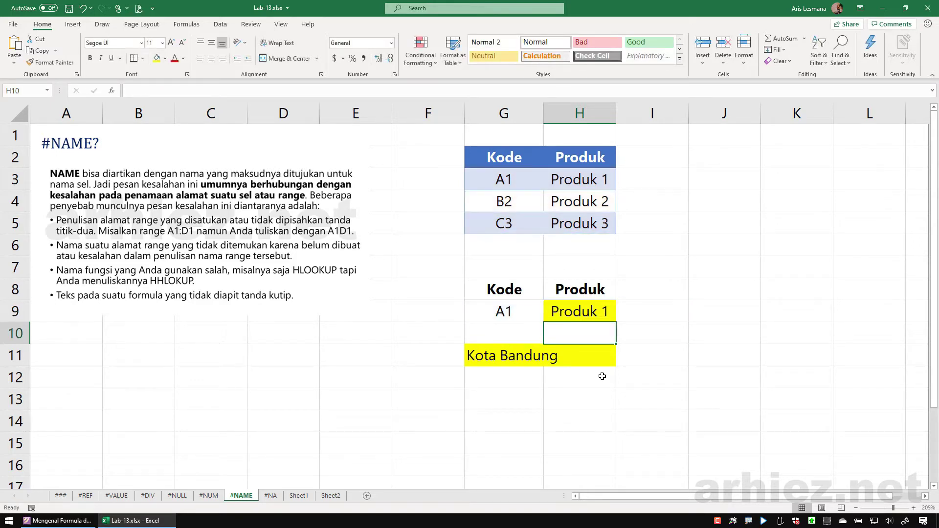
Misspell the function name in H9 so the formula is =VVVVLOOKUP(G9,G3:H5,2,FALSE)
key(Up)
key(F2)
key(Left)
key(Left)
key(Left)
key(Left)
key(Left)
key(Left)
key(Left)
key(Left)
key(Left)
key(Left)
key(Left)
key(Left)
key(Left)
key(Left)
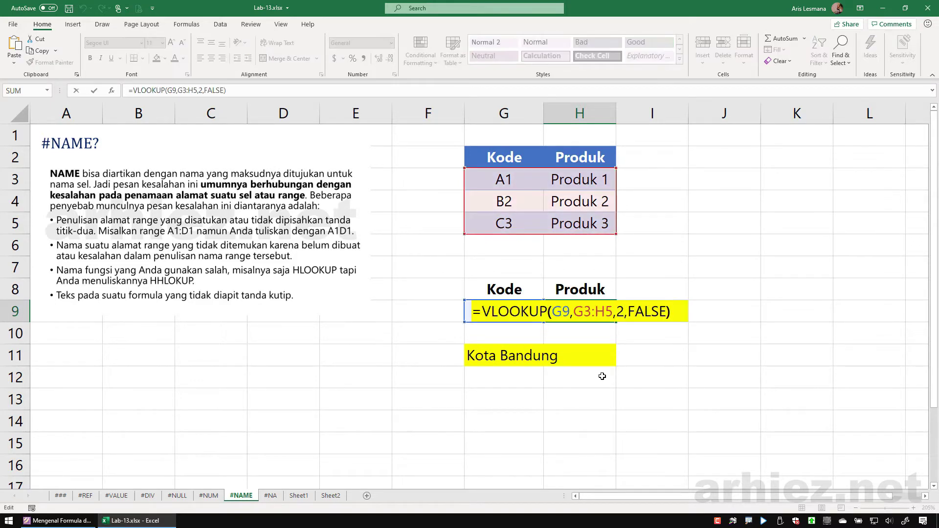
key(Left)
key(Left)
key(Left)
key(Left)
key(Left)
key(Left)
key(Left)
key(Left)
key(Left)
key(Left)
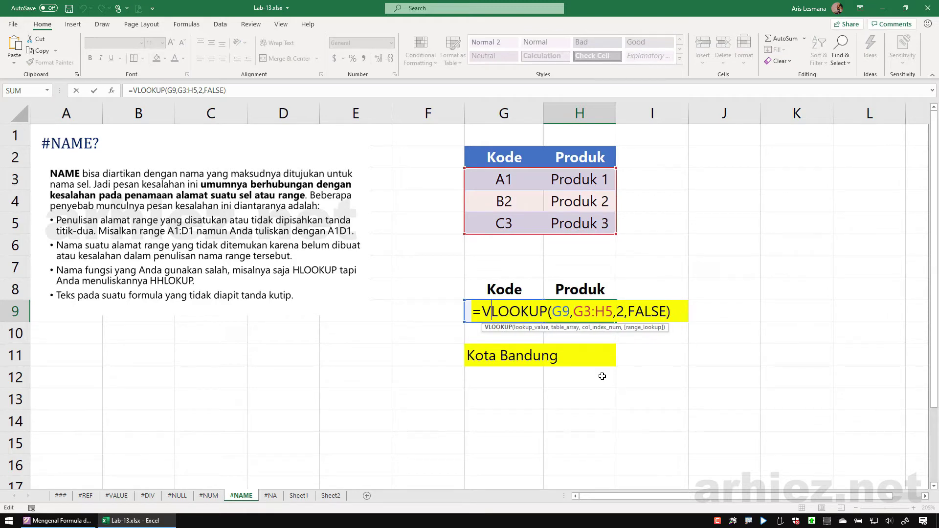
text(VVV)
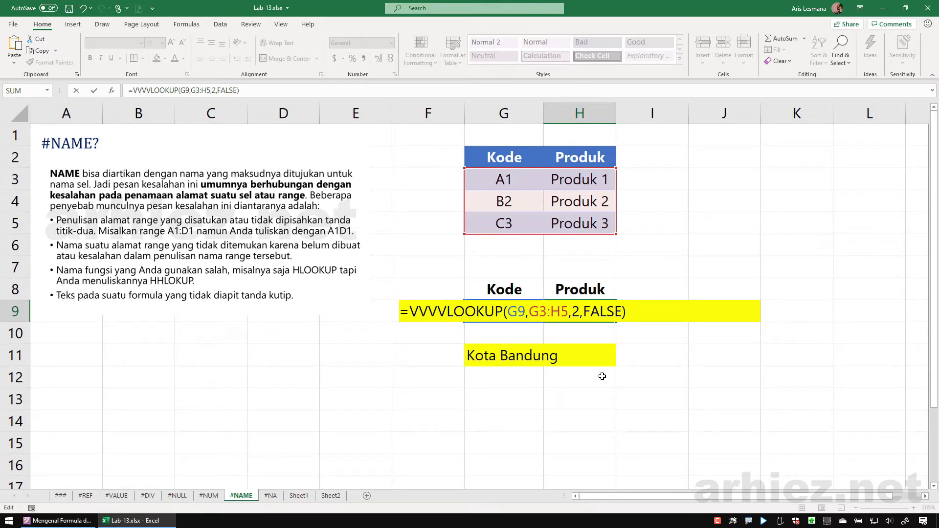
key(Return)
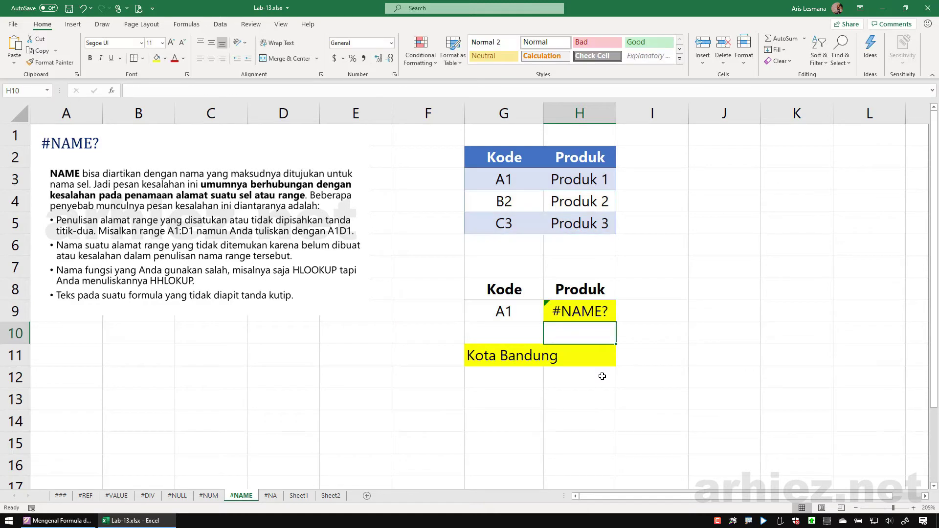
Correct the function name in the H9 formula to VLOOKUP by removing the three extra V letters
key(Up)
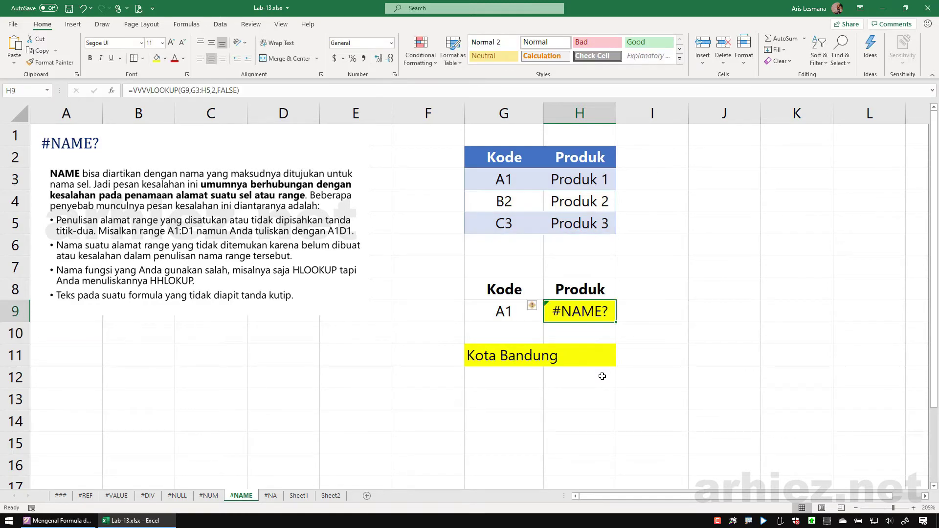
key(F2)
key(Left)
key(Left)
key(Left)
key(Left)
key(Left)
key(Left)
key(Left)
key(Left)
key(Left)
key(Left)
key(Left)
key(Left)
key(Left)
key(Left)
key(Left)
key(Left)
key(Left)
key(Left)
key(Left)
key(Left)
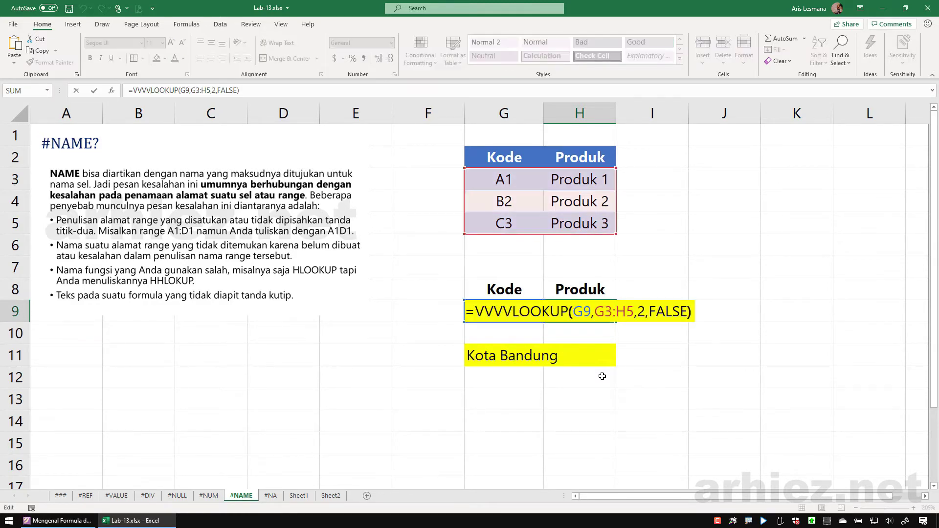
key(Left)
key(Left)
key(Left)
key(Right)
key(Right)
key(BackSpace)
key(BackSpace)
key(BackSpace)
key(Return)
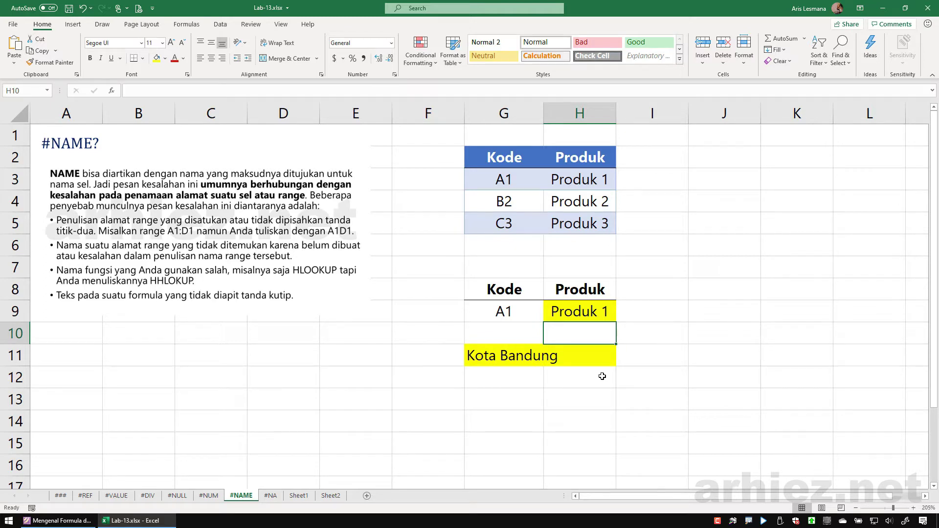
Remove the quotation marks around Bandung in G11 so the formula is ="Kota "&Bandung
click(499, 357)
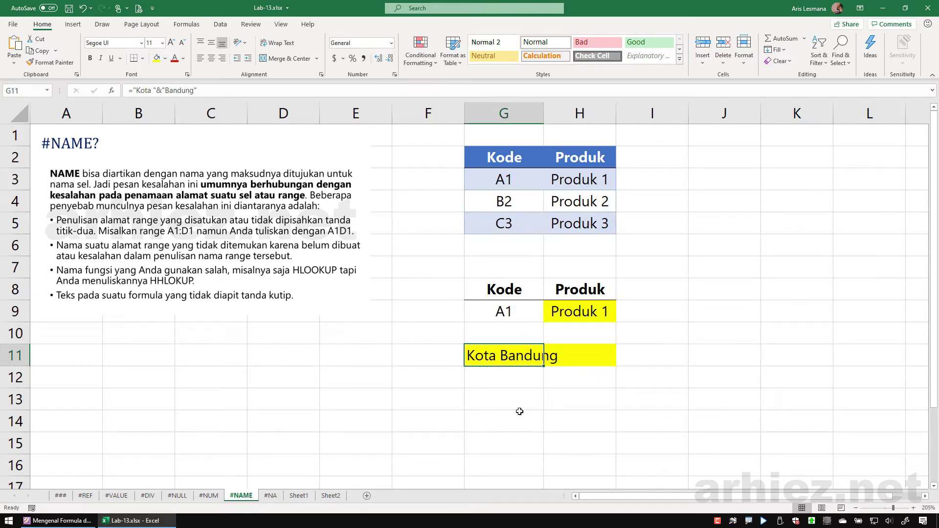
key(F2)
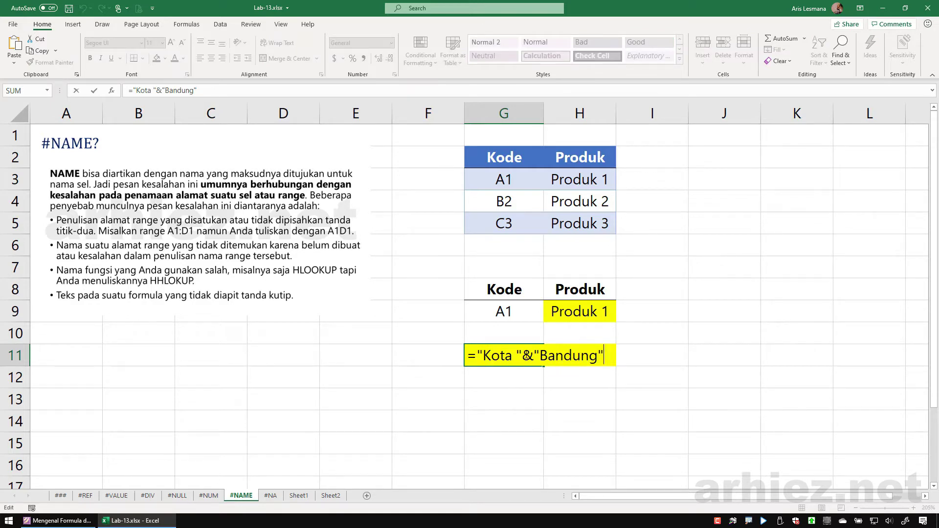
click(534, 356)
key(Delete)
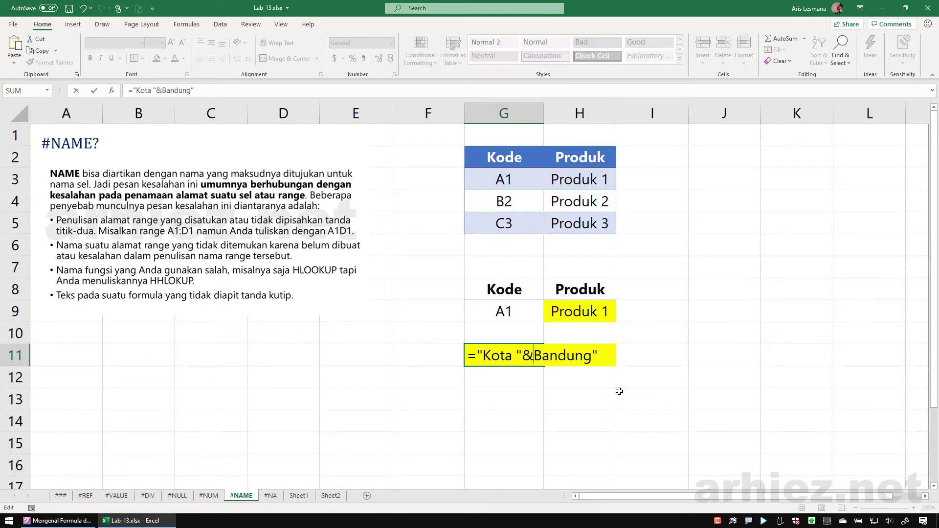
text(")
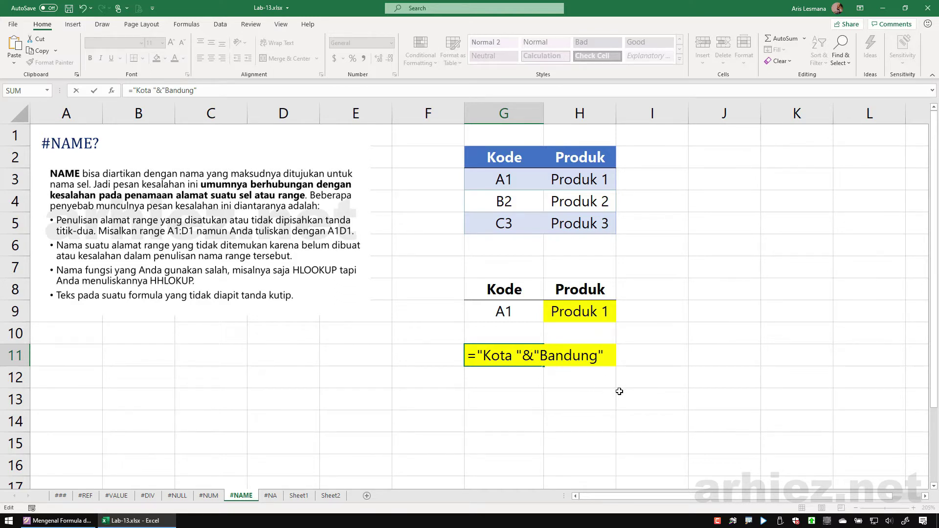
key(Delete)
key(Right)
key(Right)
key(Right)
key(Right)
key(Right)
key(Right)
key(Right)
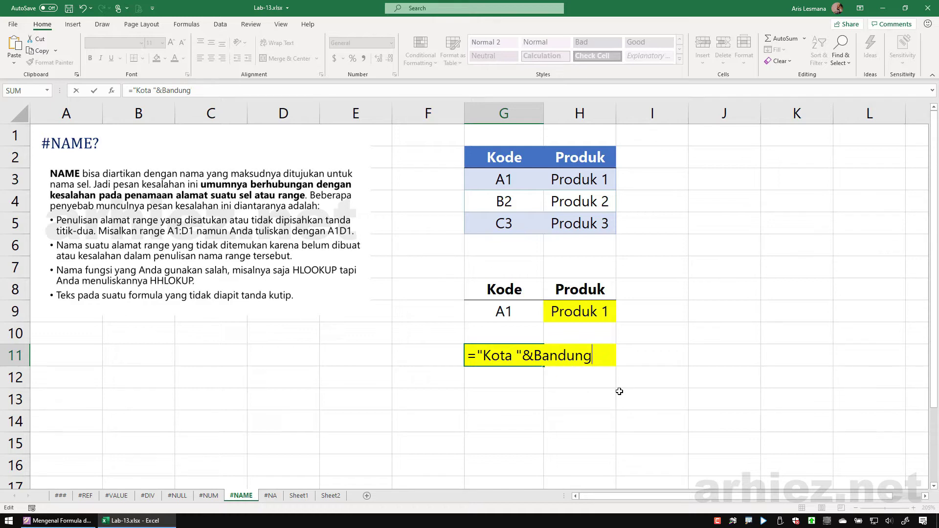
key(Return)
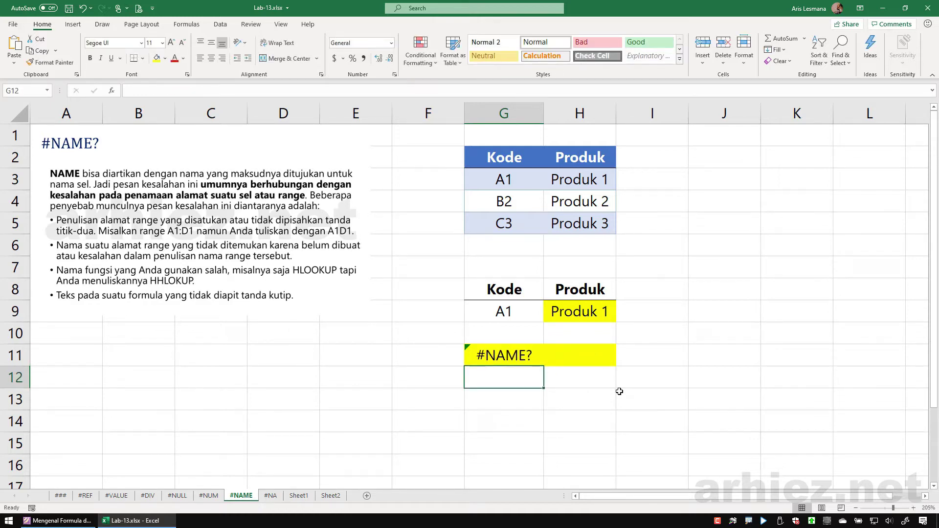
Restore the quotation marks around Bandung in G11 so the formula is ="Kota "&"Bandung"
key(Up)
key(F2)
key(BackSpace)
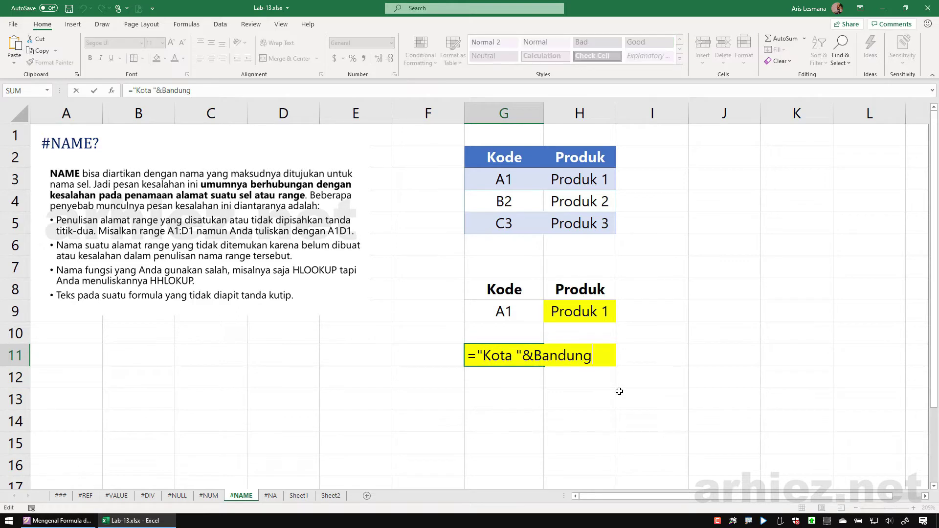
text(")
key(Left)
key(Left)
key(Left)
key(Left)
key(Left)
key(Left)
key(Left)
key(Left)
text(")
key(Return)
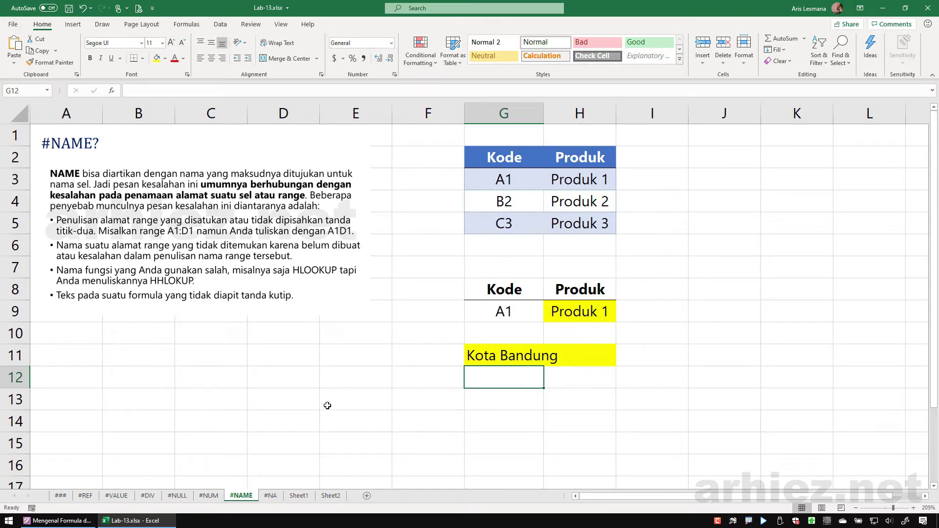
click(340, 398)
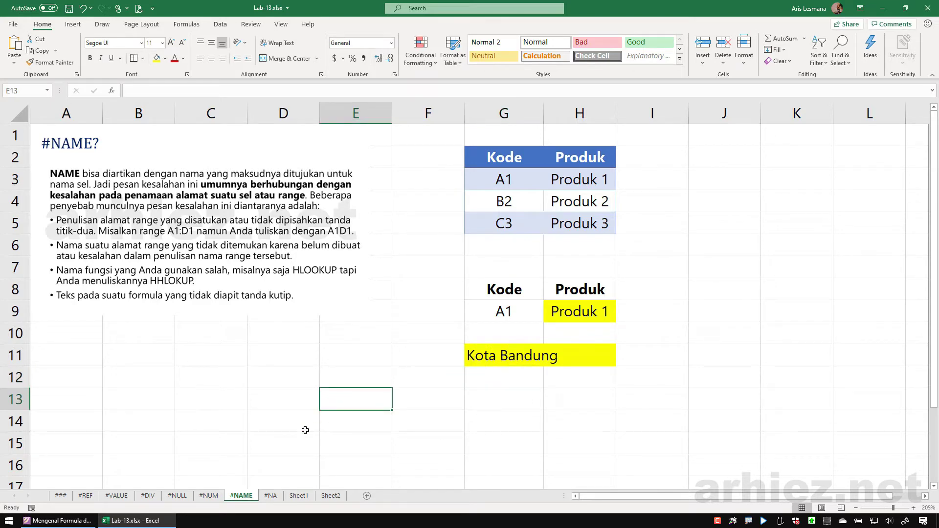
On the #NA sheet, review the H9 lookup formula and its reference table, and set the Kode in G9 to B2
click(271, 496)
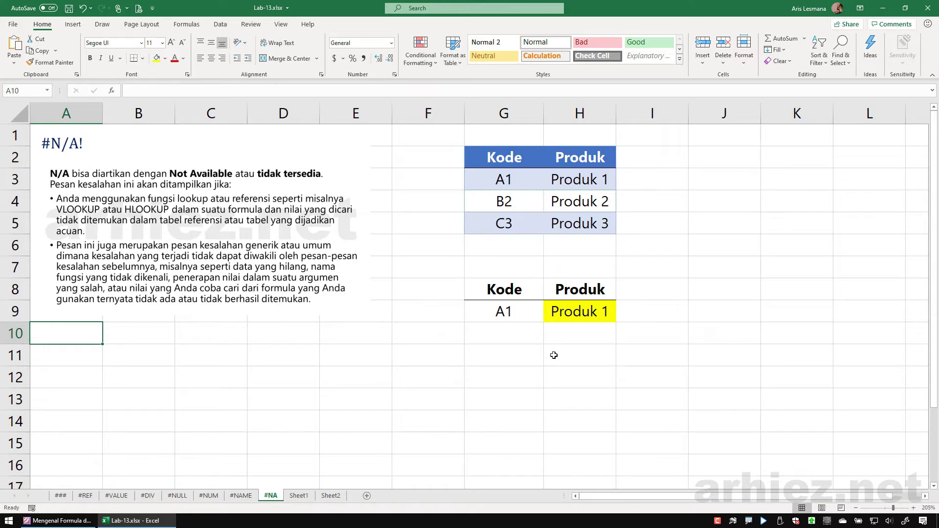
click(574, 311)
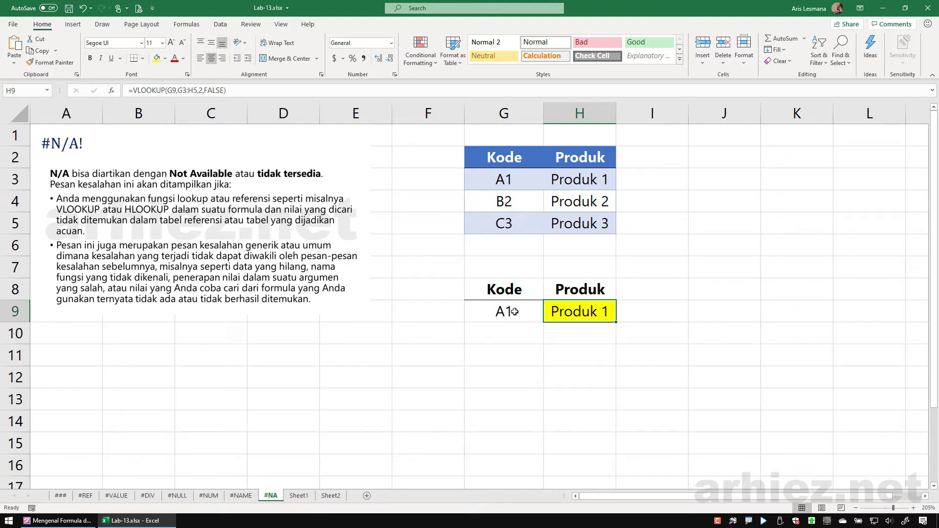
drag(508, 180, 571, 223)
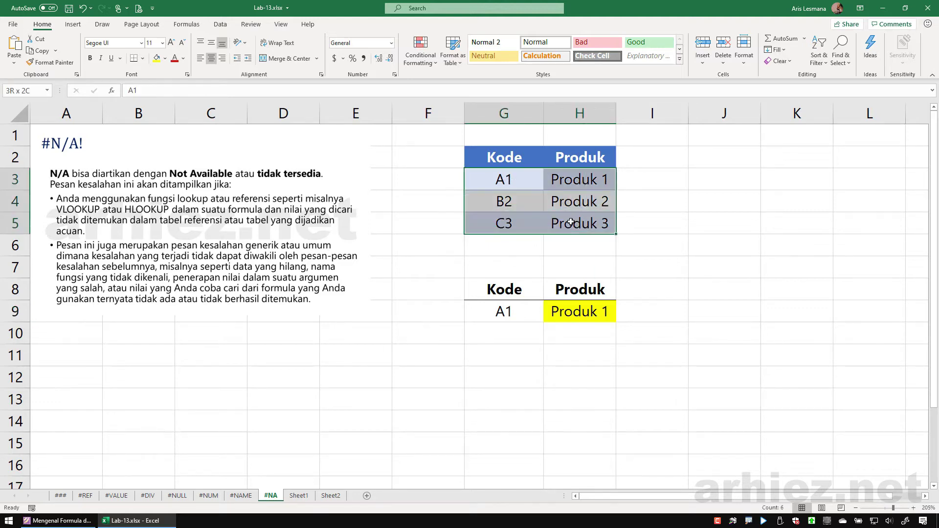
click(517, 326)
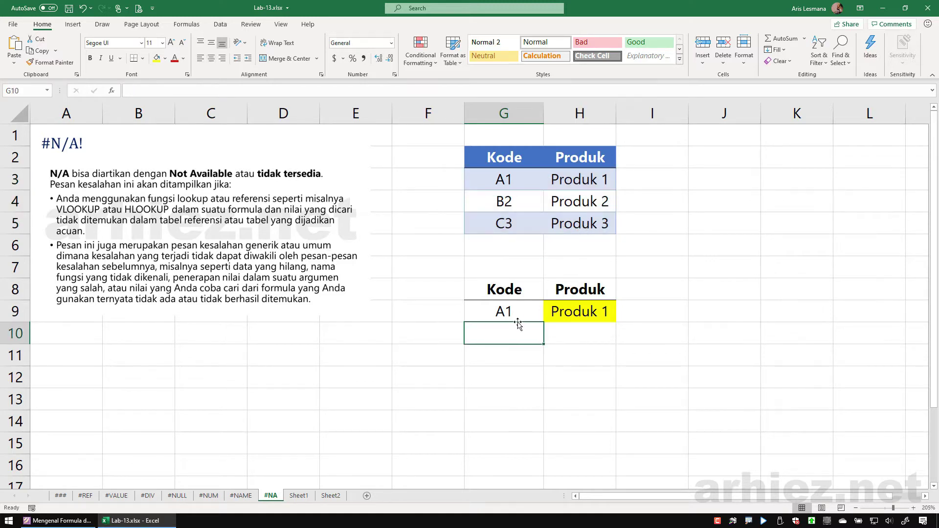
click(517, 313)
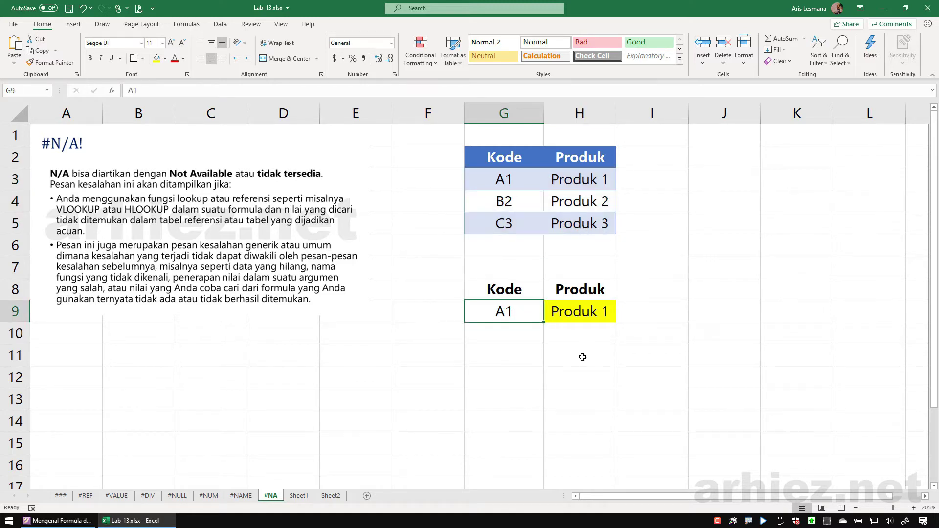
text(B2)
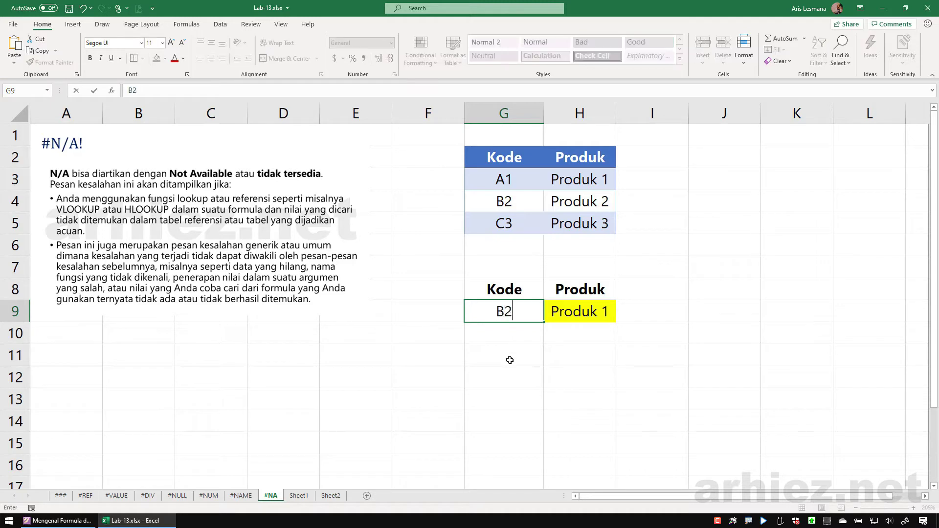
key(Return)
Change the Kode in G9 to Z6, a code missing from the reference table
key(Up)
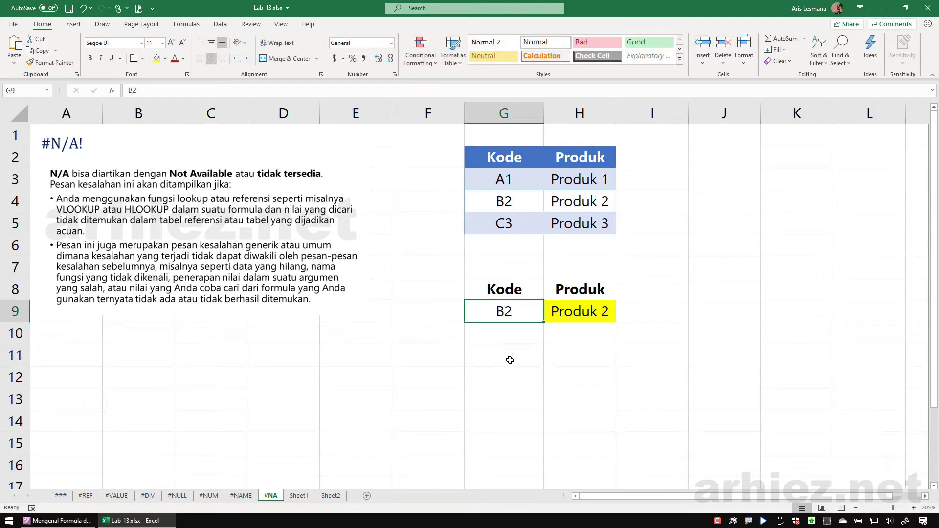
text(Z6)
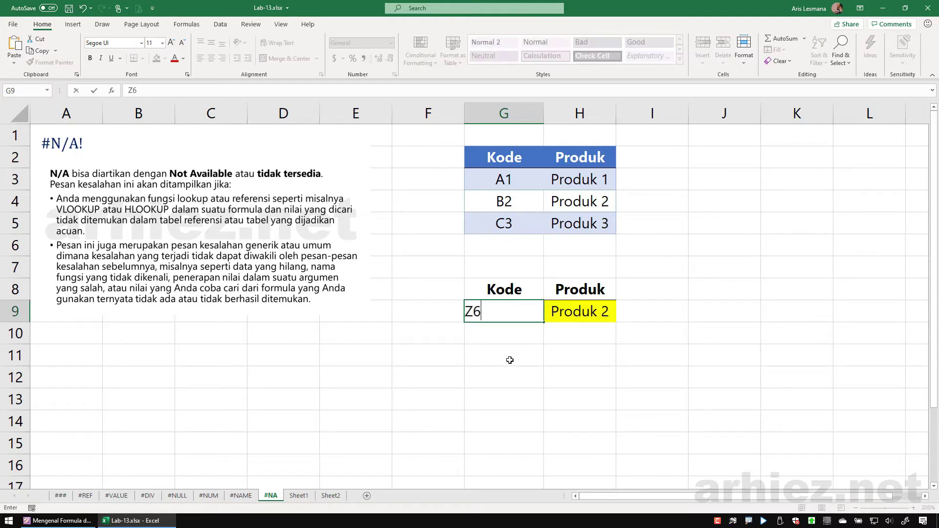
key(Return)
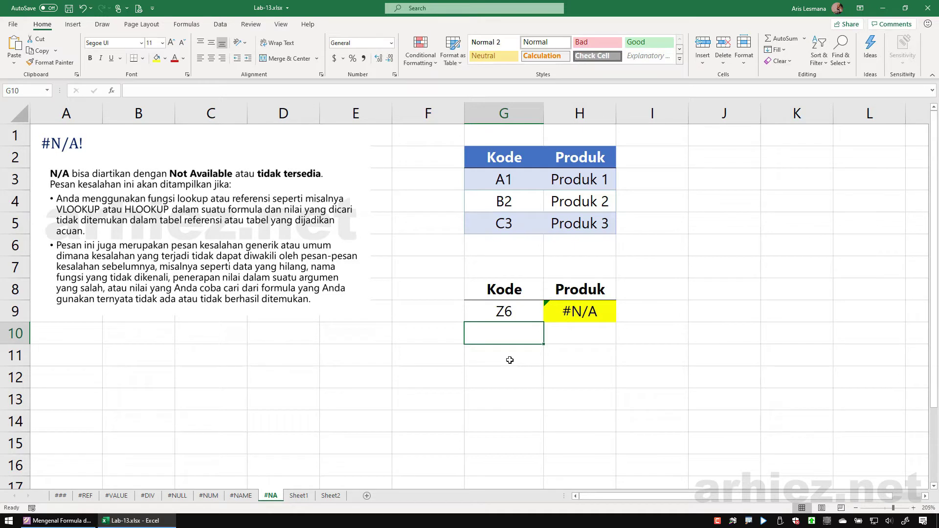
Undo the last Kode change in G9 on the #NA sheet
drag(502, 185, 556, 226)
click(514, 312)
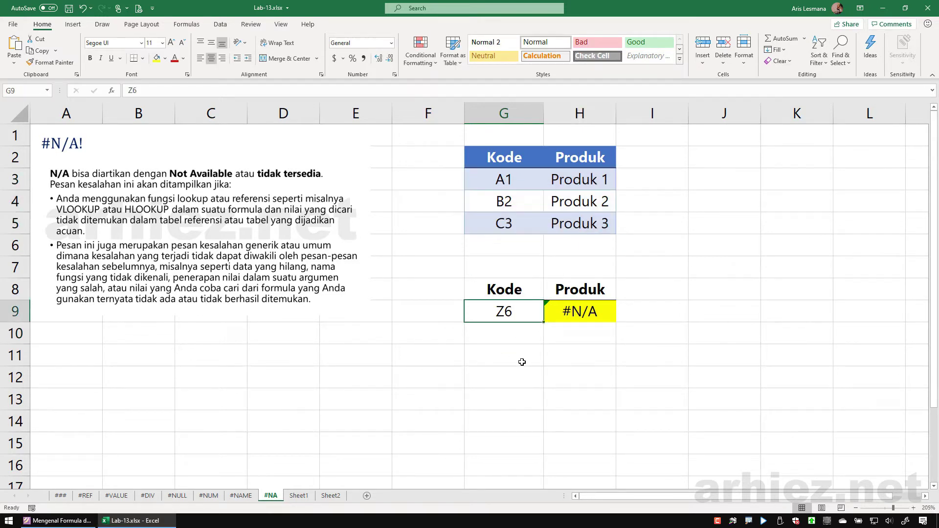
key(ctrl+z)
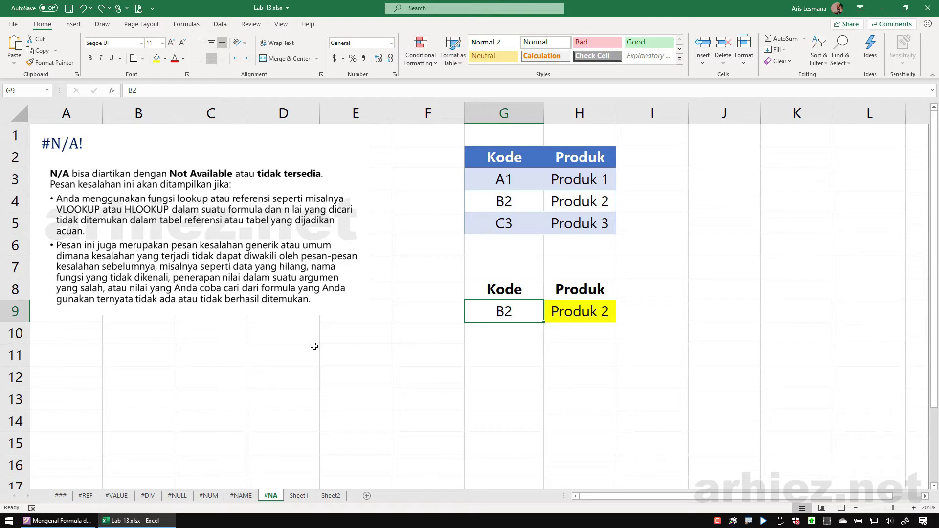
Switch to the PDF presentation in Foxit Phantom and go to the Formula Auditing page
key(alt+Tab)
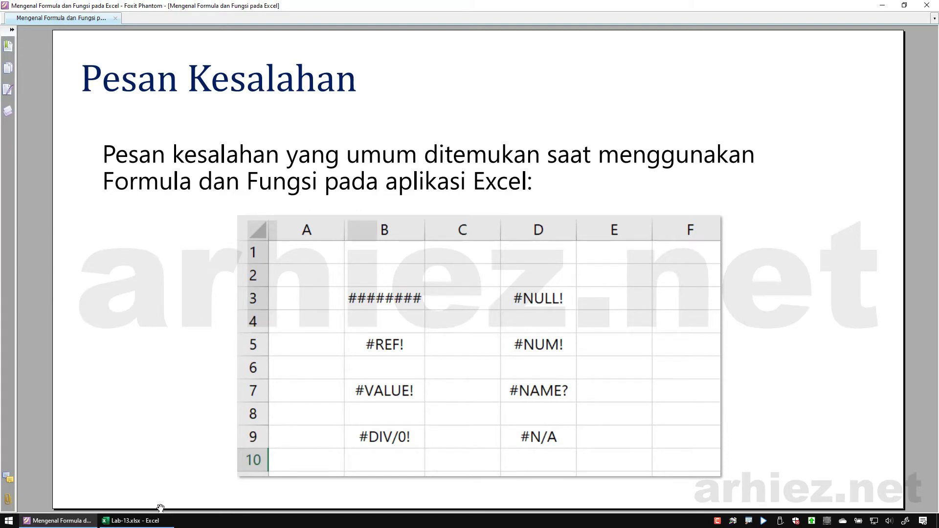
scroll(316, 358, down, 1)
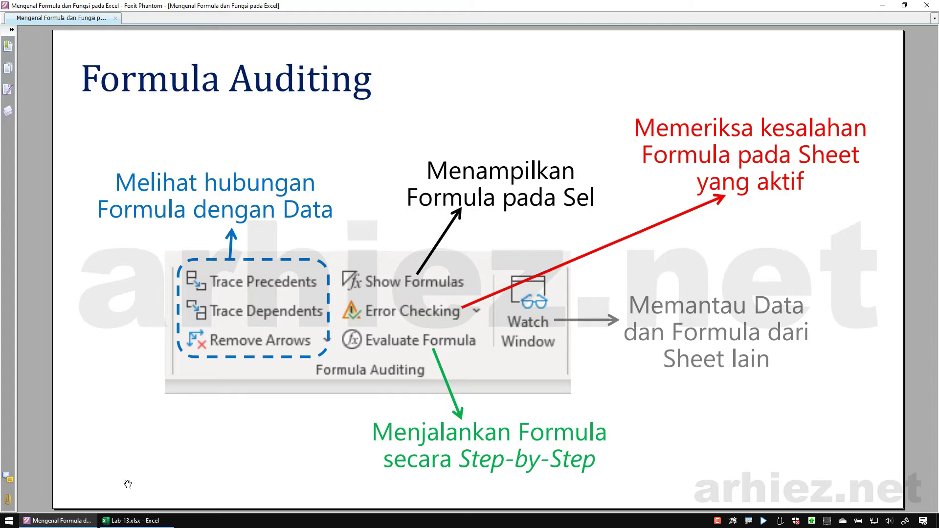
Locate the Formula Auditing commands in Excel and return to the Formula Auditing page in Foxit Phantom
click(142, 522)
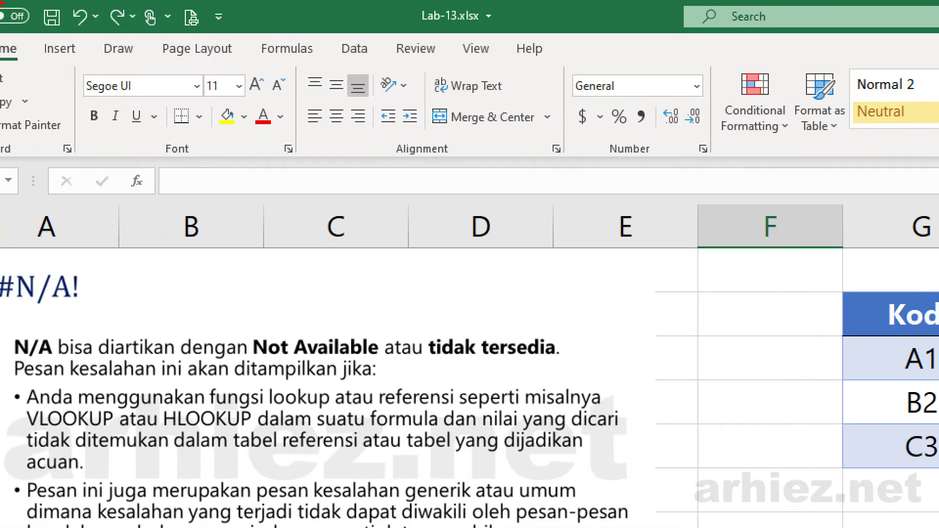
drag(247, 36, 315, 64)
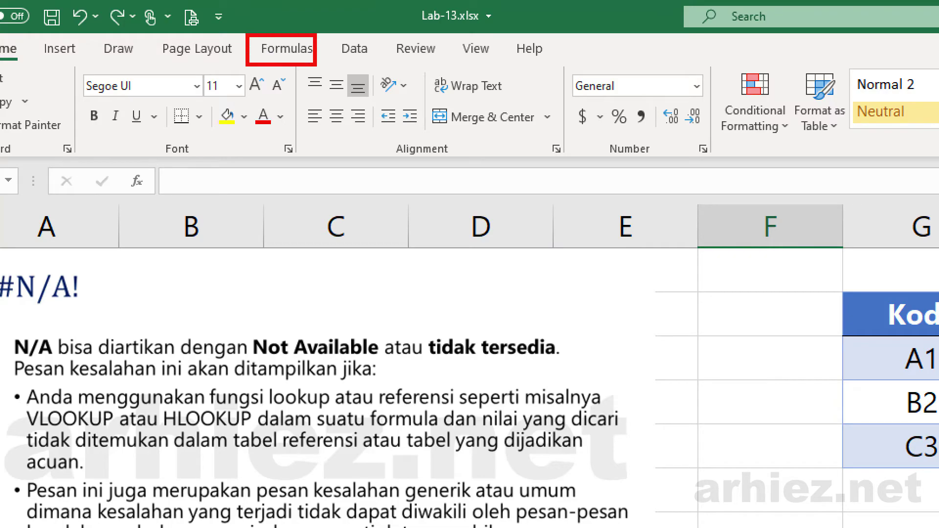
key(Escape)
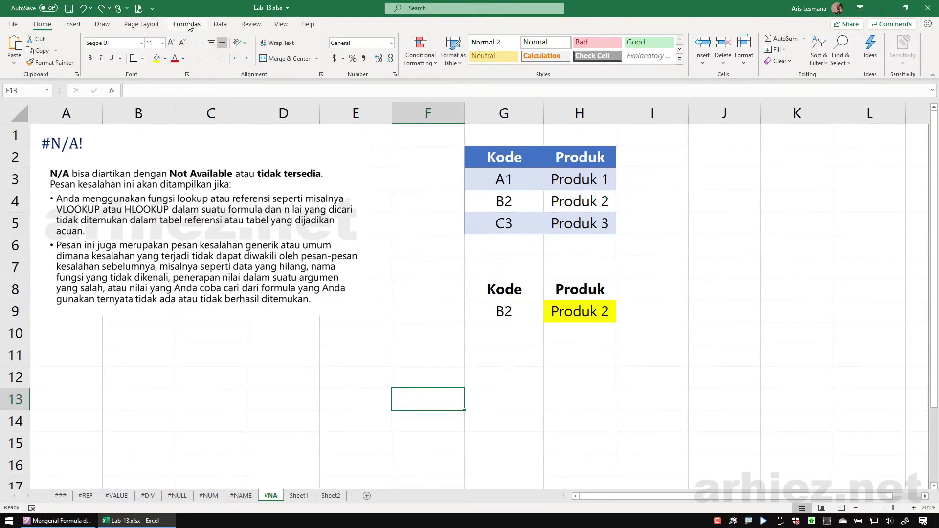
click(188, 26)
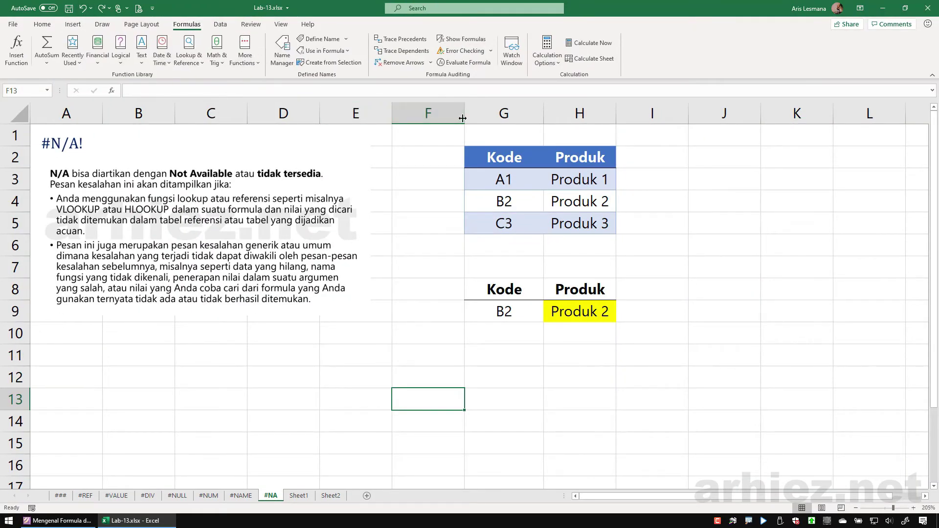
key(ctrl+1)
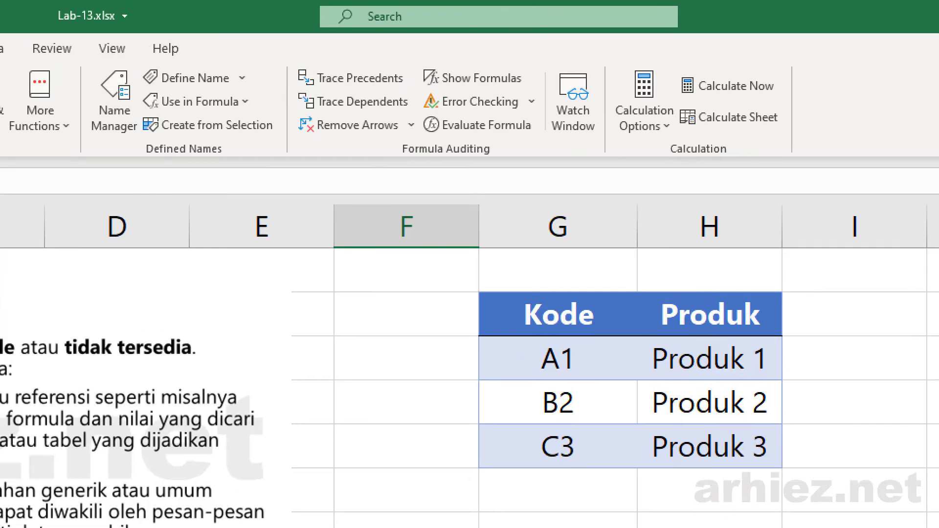
click(466, 9)
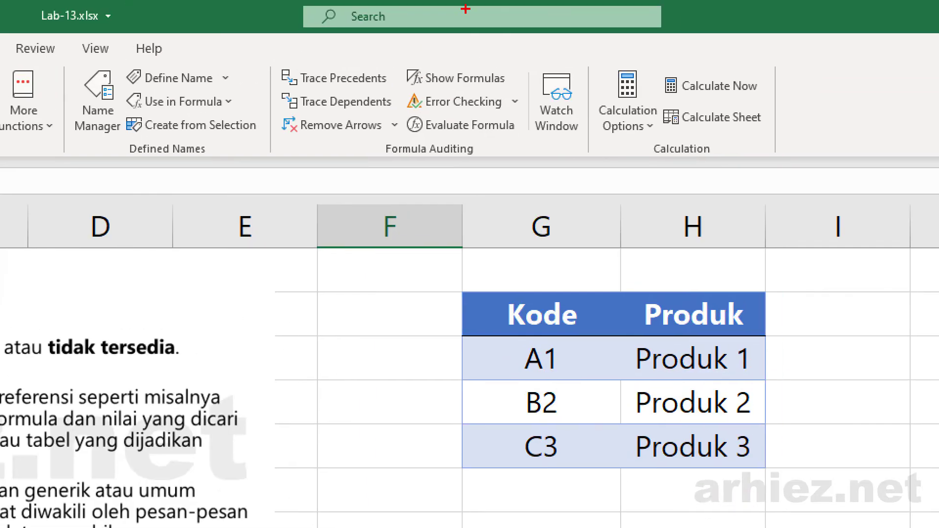
mouse_move(270, 57)
mouse_down()
mouse_move(572, 166)
mouse_move(594, 164)
mouse_up()
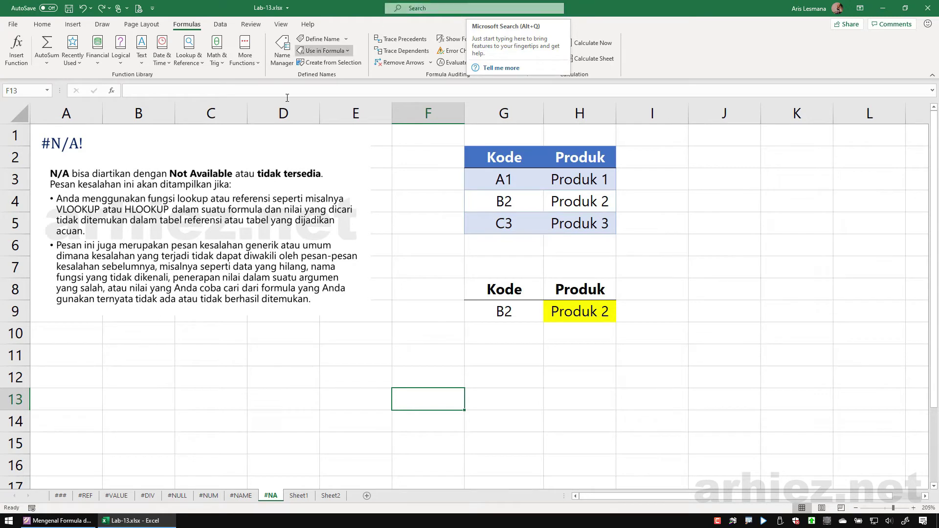
click(422, 342)
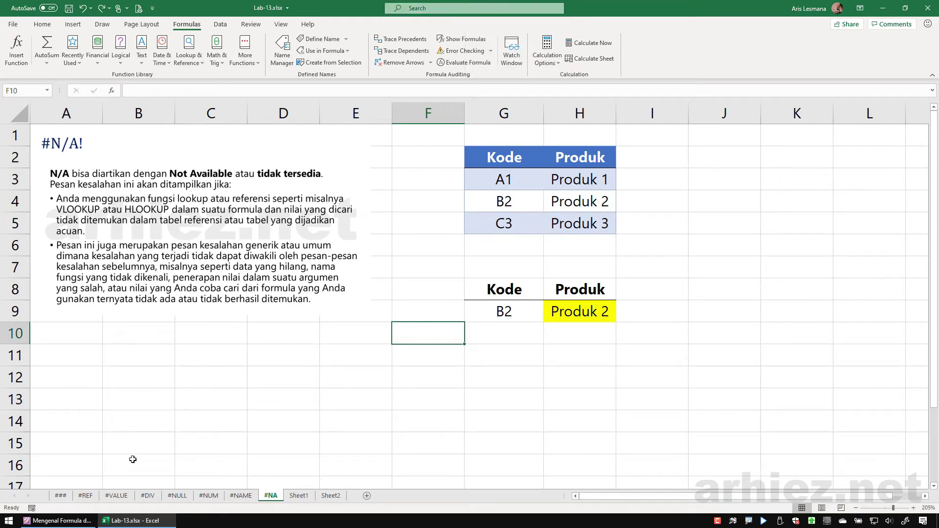
click(67, 523)
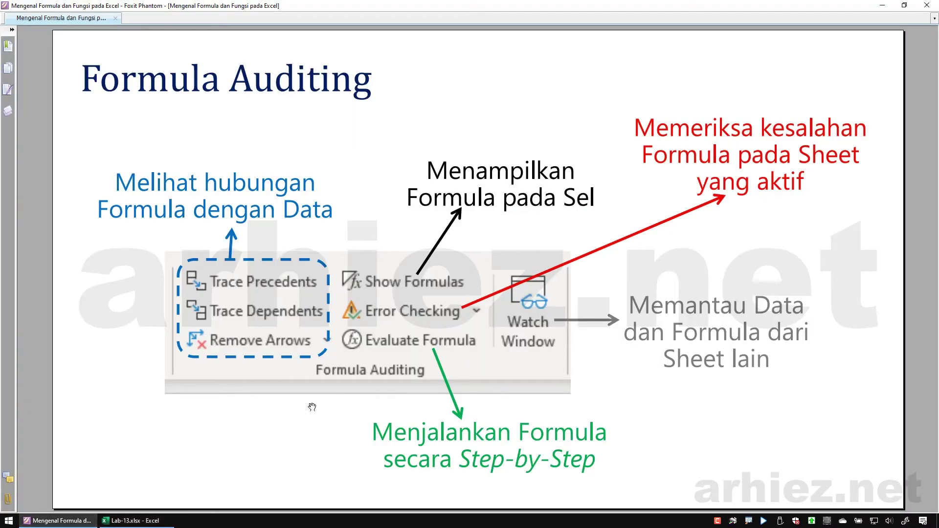
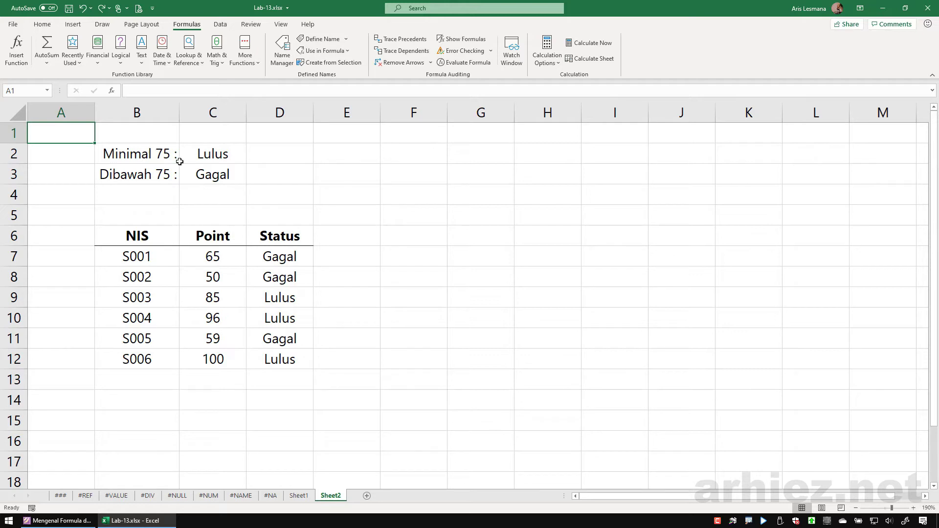
On Sheet2 of Lab-13.xlsx in Excel, review the pass criteria in C2:C3 and the NIS, Point and Status formula entries in row 7
key(Down)
click(223, 171)
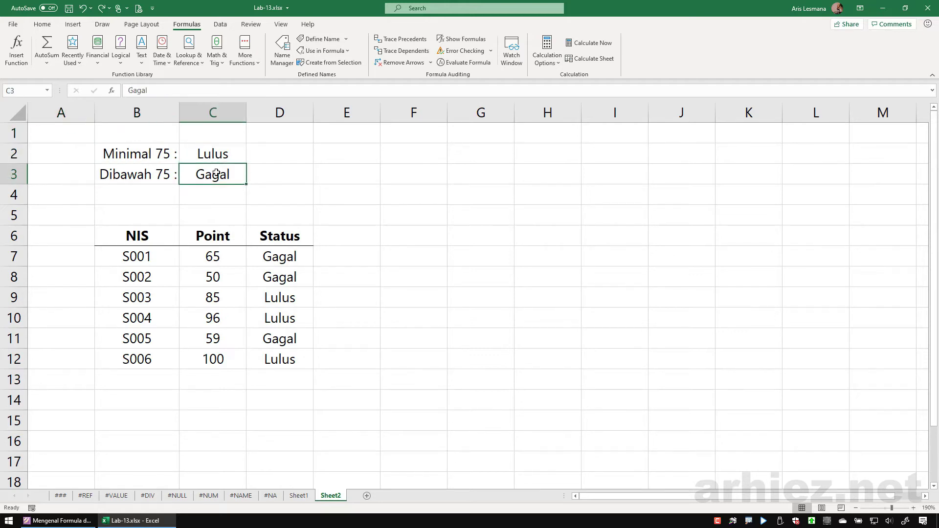
click(61, 133)
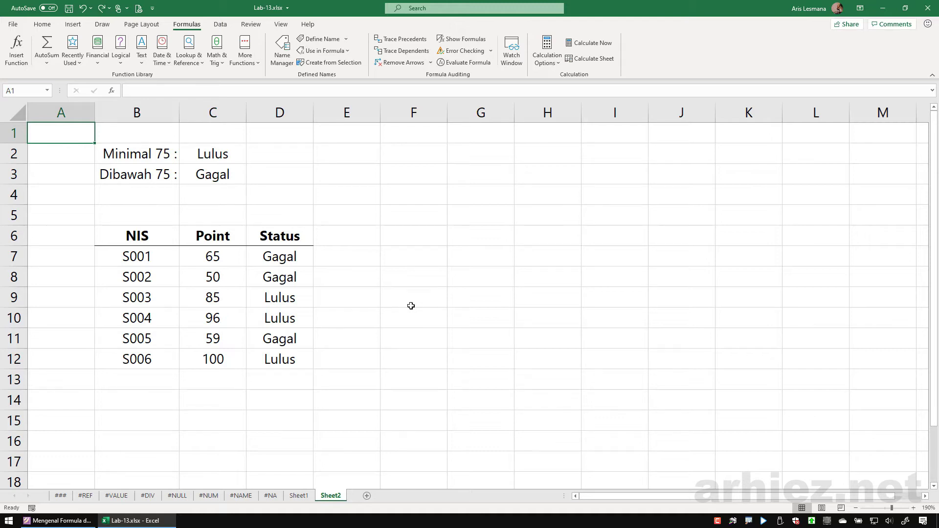
click(212, 155)
key(Down)
click(207, 262)
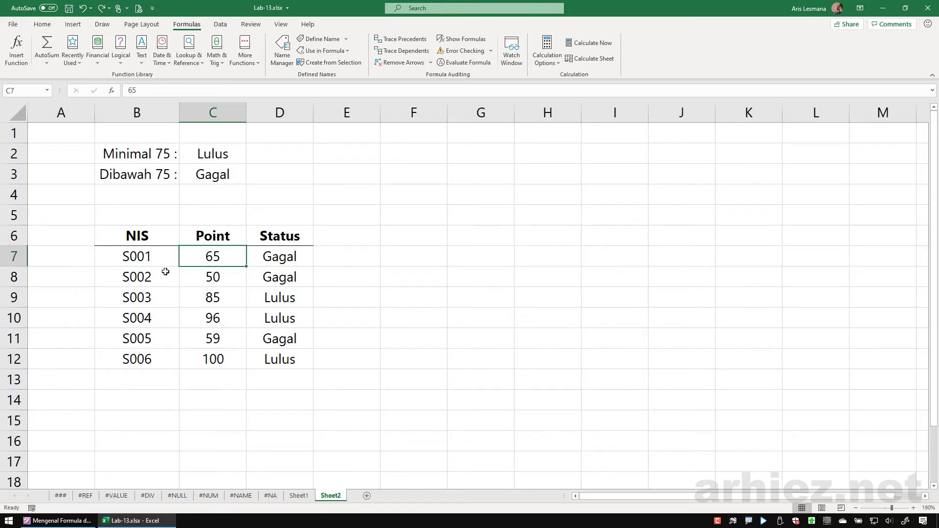
click(138, 260)
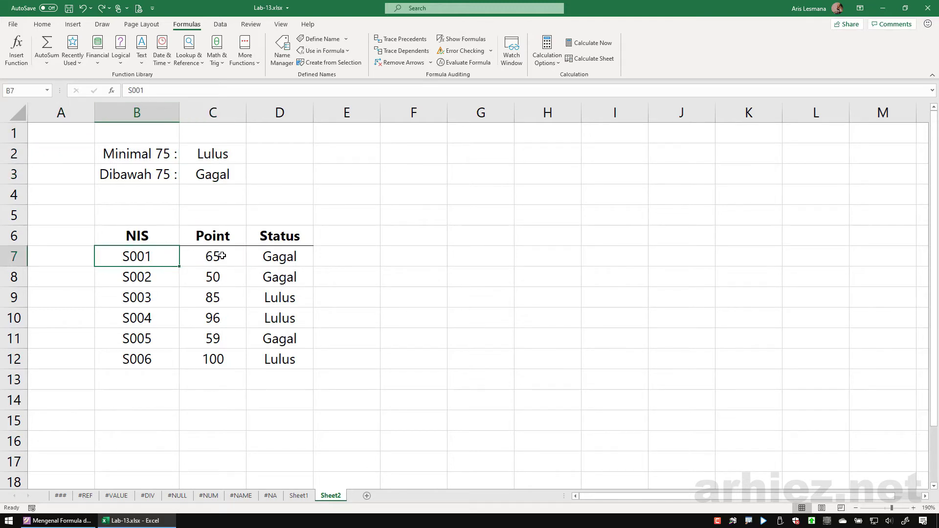
click(222, 255)
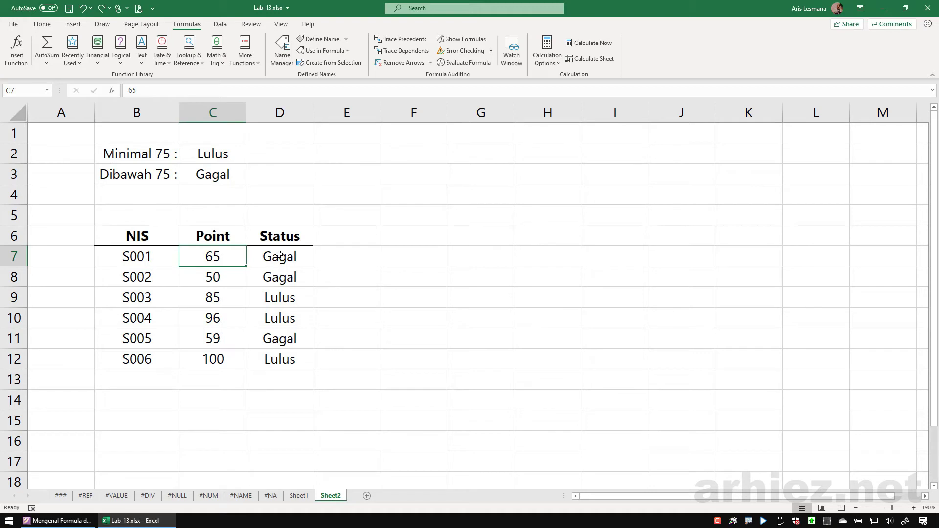
click(279, 255)
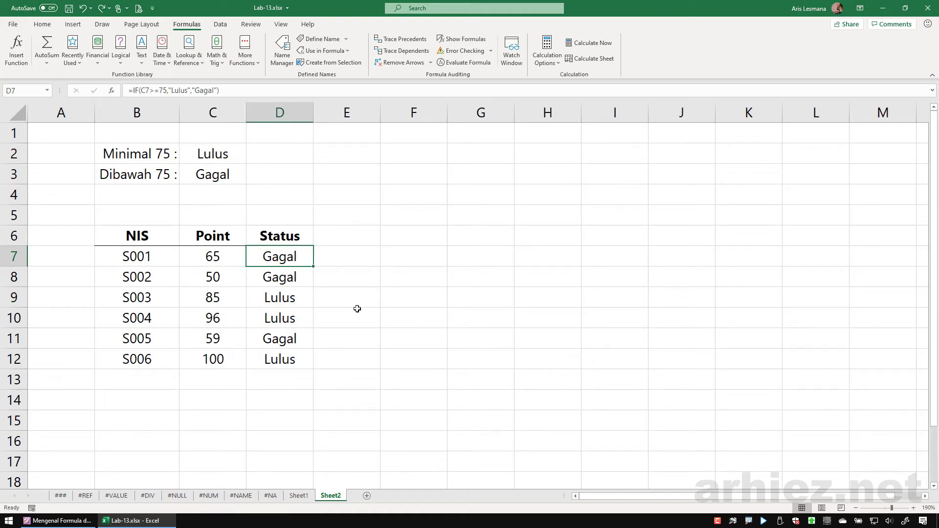
key(Up)
key(Up)
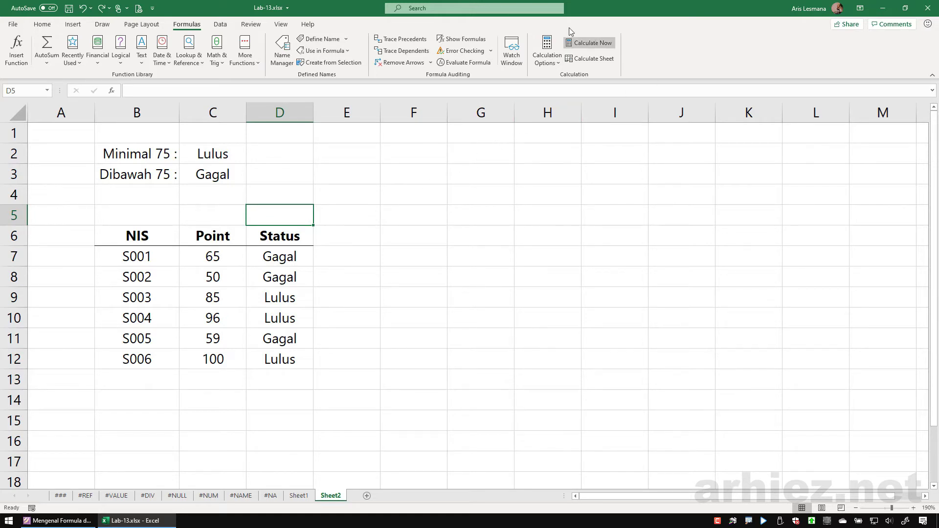
Show the formulas in Sheet2's cells and widen column D to fit the complete Status formulas
click(463, 40)
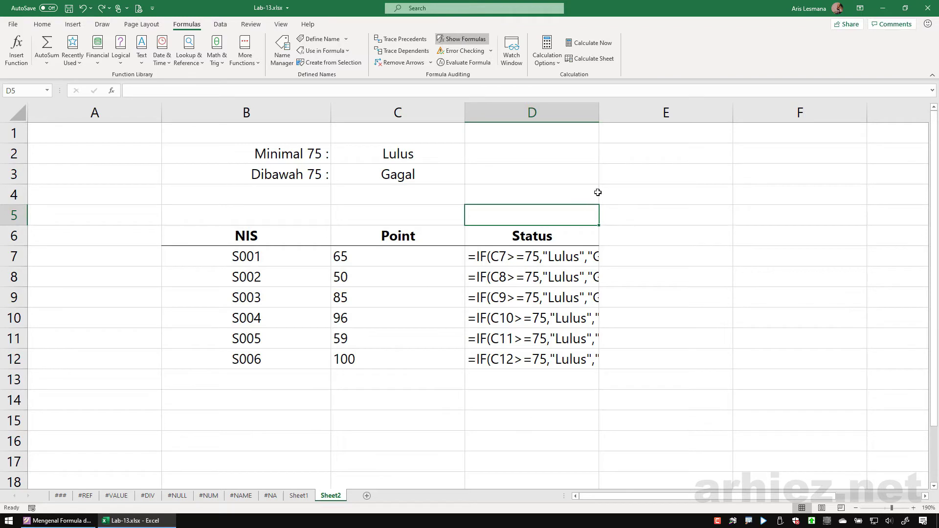
drag(599, 116, 672, 116)
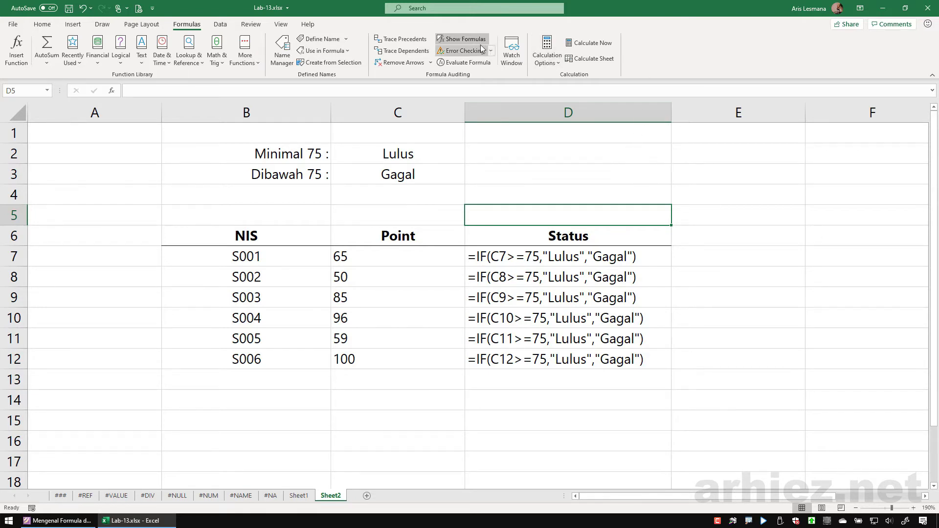
Switch Sheet2 back to displaying results and show the cell formulas again
click(463, 40)
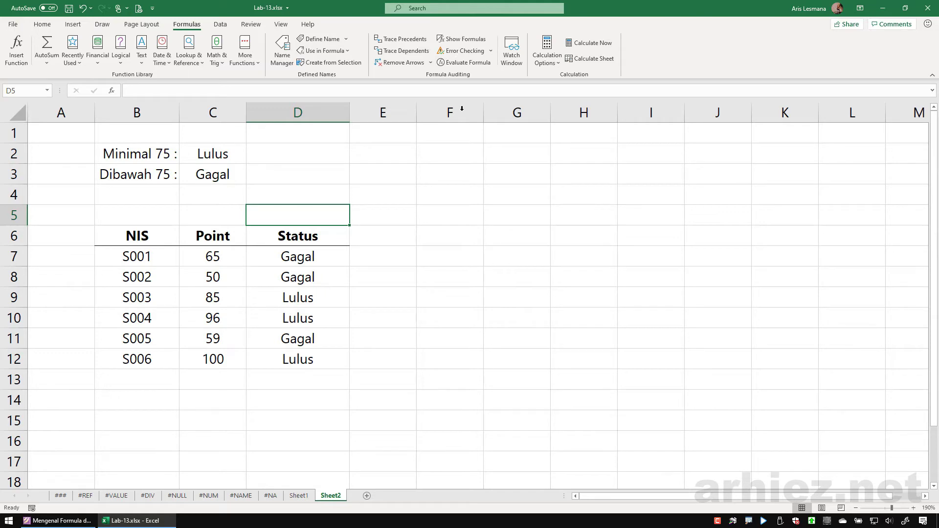
click(452, 42)
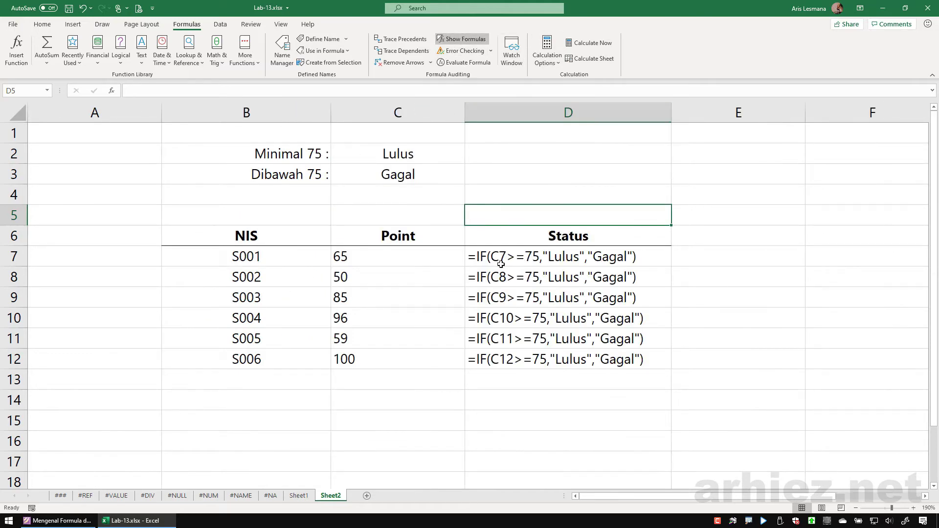
click(520, 401)
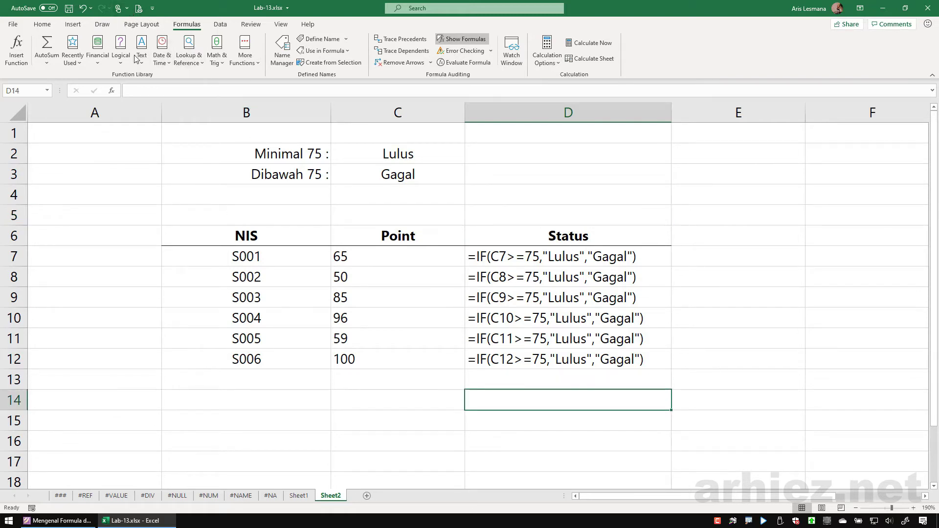
Preview the printout of Sheet2 with its formulas shown, view page 2, and return to the worksheet
click(139, 8)
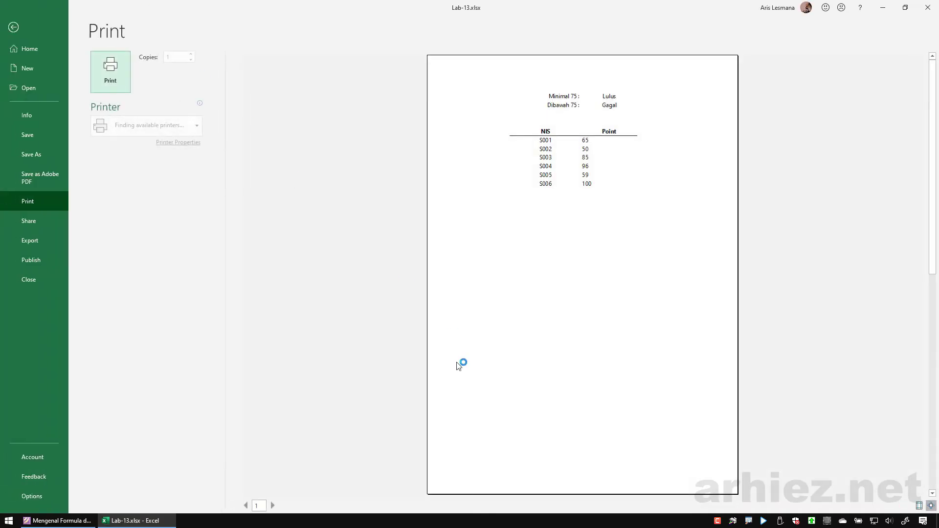
click(285, 505)
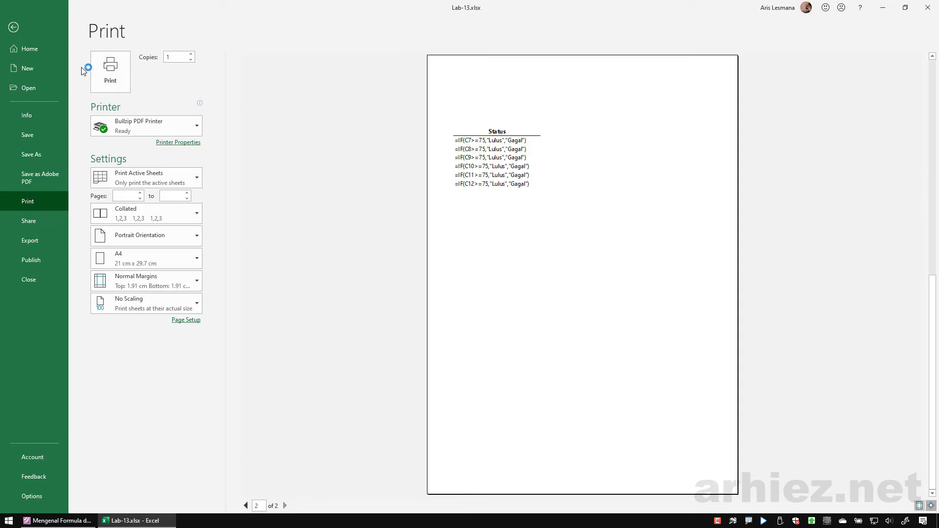
click(14, 29)
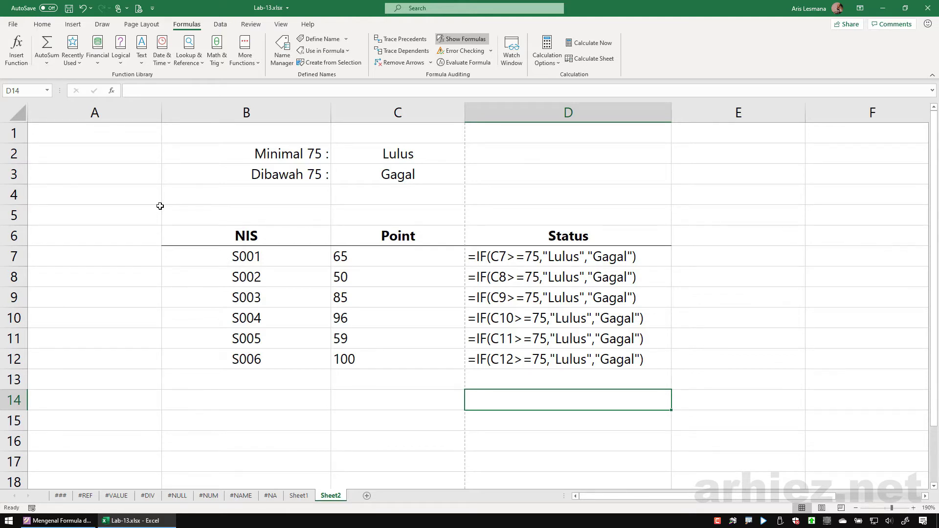
Turn off Show Formulas so Sheet2 displays calculated results
click(457, 39)
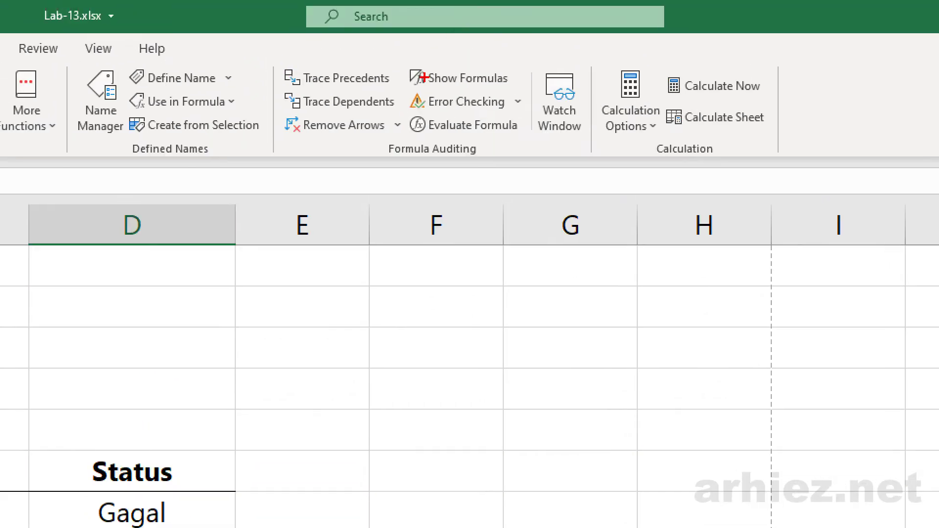
drag(402, 84, 531, 117)
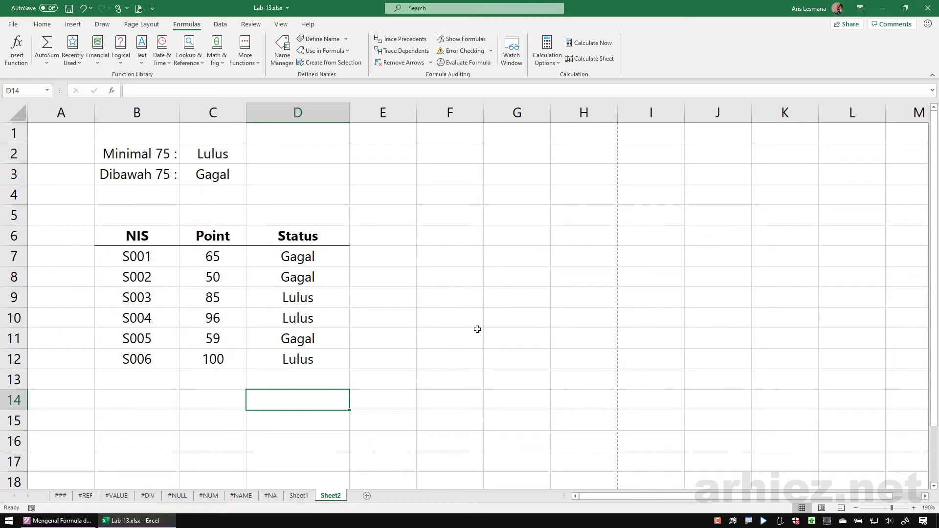
Run Error Checking on the formulas of Sheet2
click(465, 53)
click(395, 197)
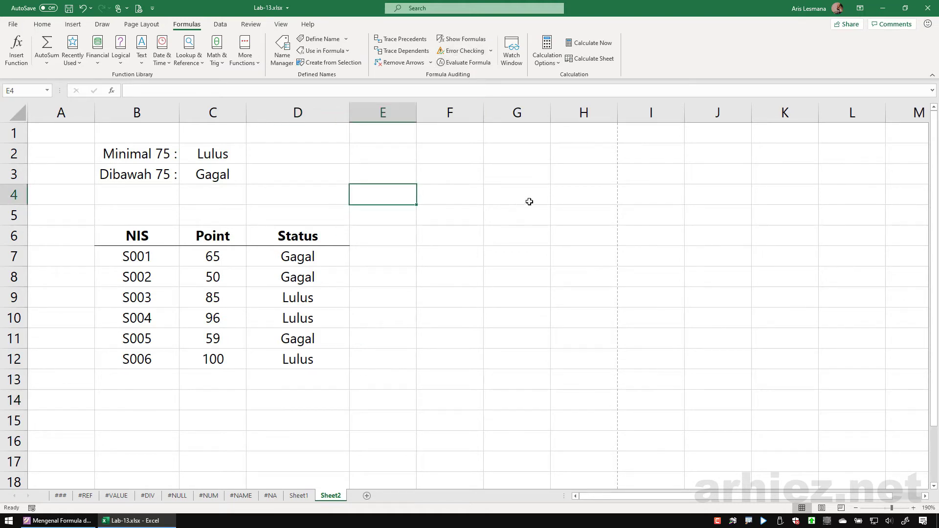
click(457, 51)
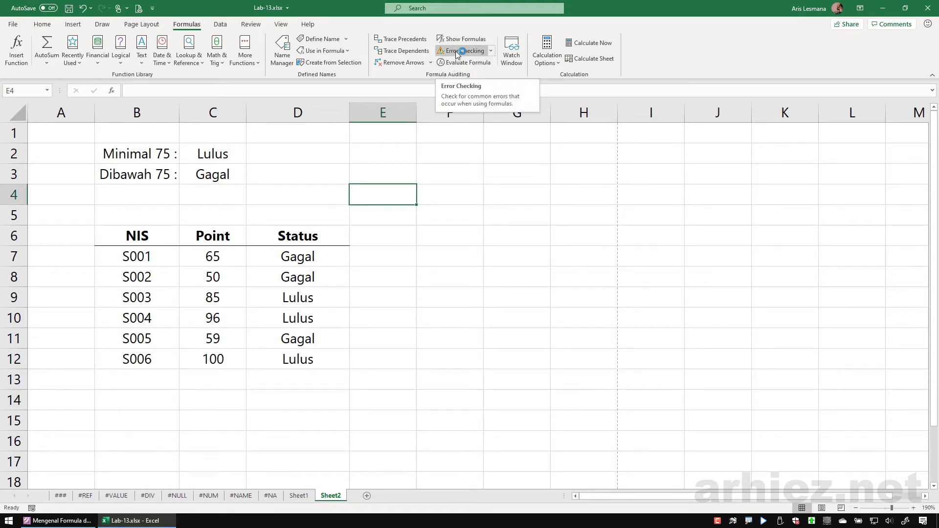
click(462, 52)
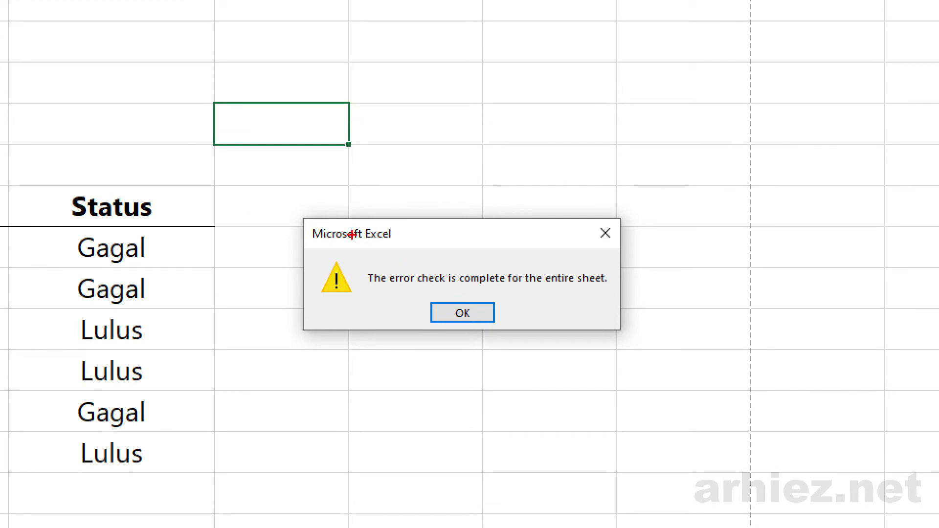
mouse_move(284, 193)
mouse_down()
mouse_move(482, 338)
mouse_move(654, 358)
mouse_up()
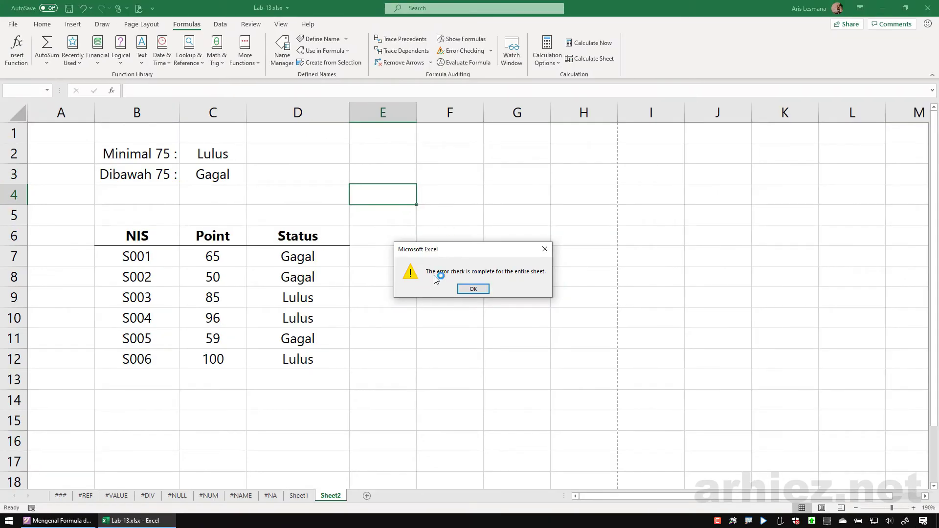
Dismiss the completed error check and inspect the IF formula in the first Status cell, D7, without changing it
click(475, 290)
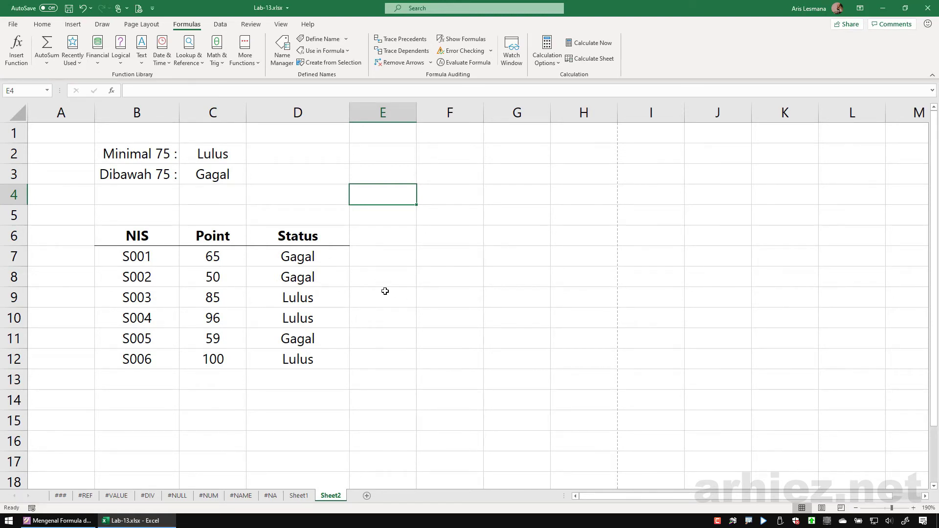
click(297, 259)
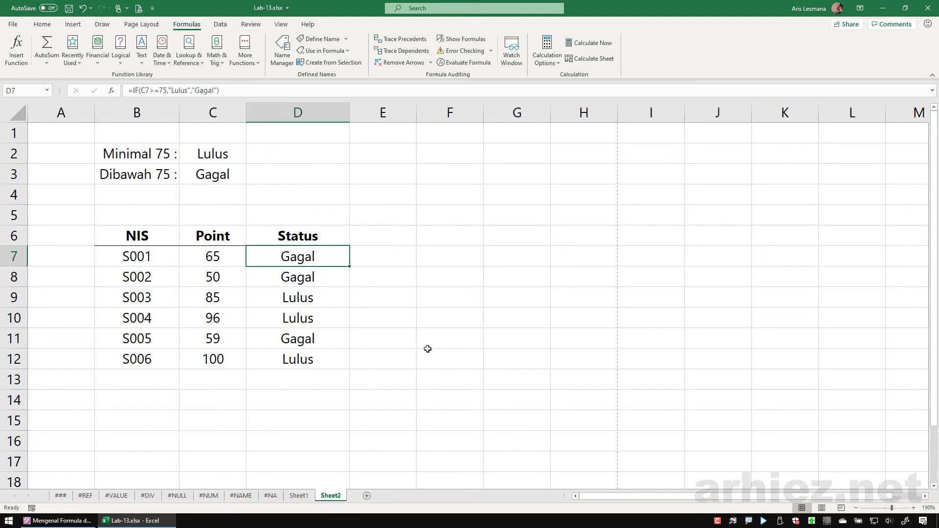
click(307, 275)
key(Up)
key(F2)
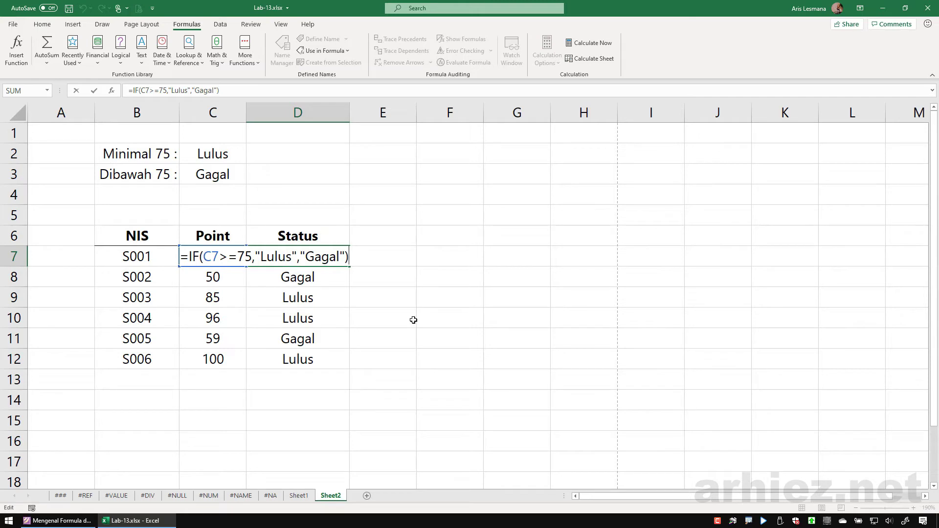
key(Escape)
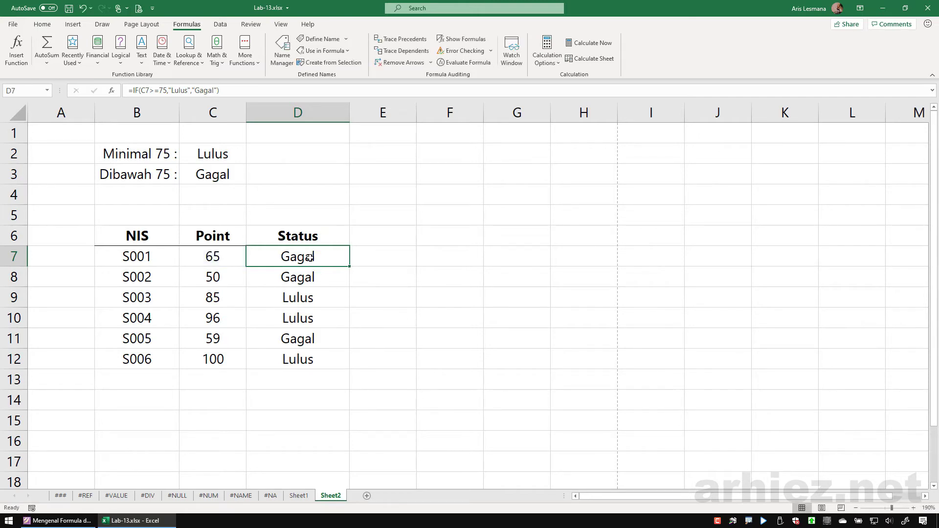
Remove the quotation marks around Gagal in D7 so the formula reads =IF(C7>=75,"Lulus",Gagal)
double_click(310, 258)
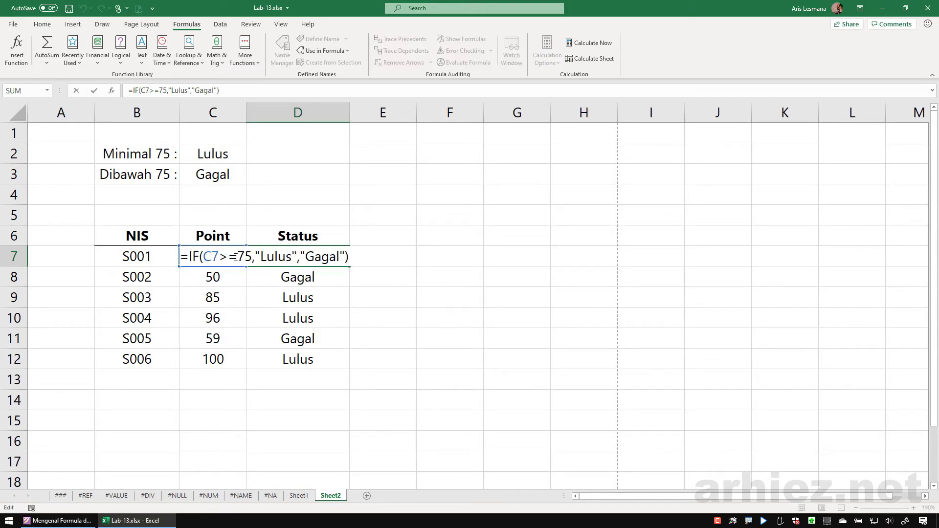
click(304, 258)
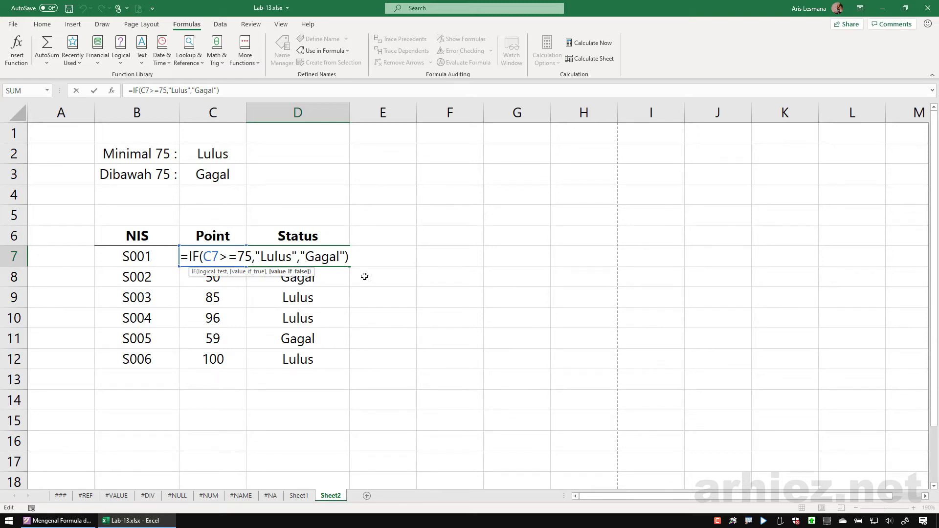
key(BackSpace)
key(Right)
key(Right)
key(Right)
key(Delete)
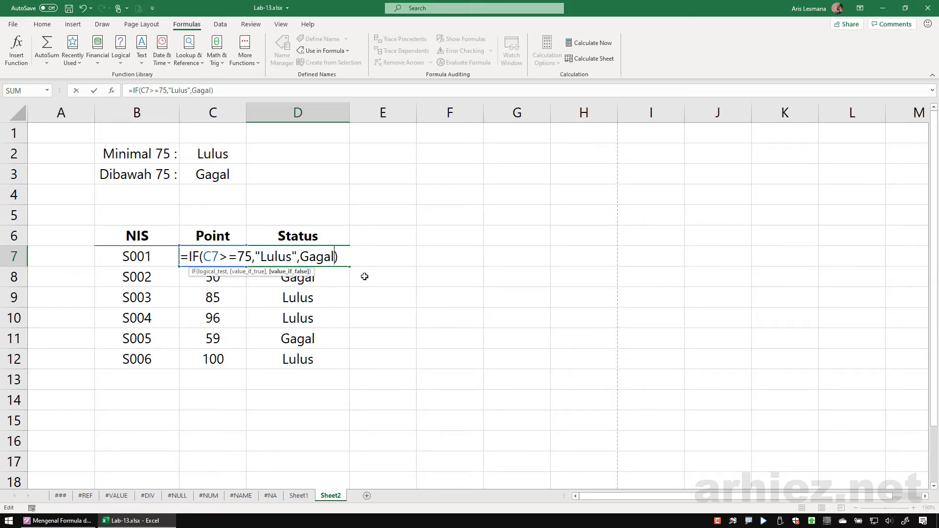
key(Return)
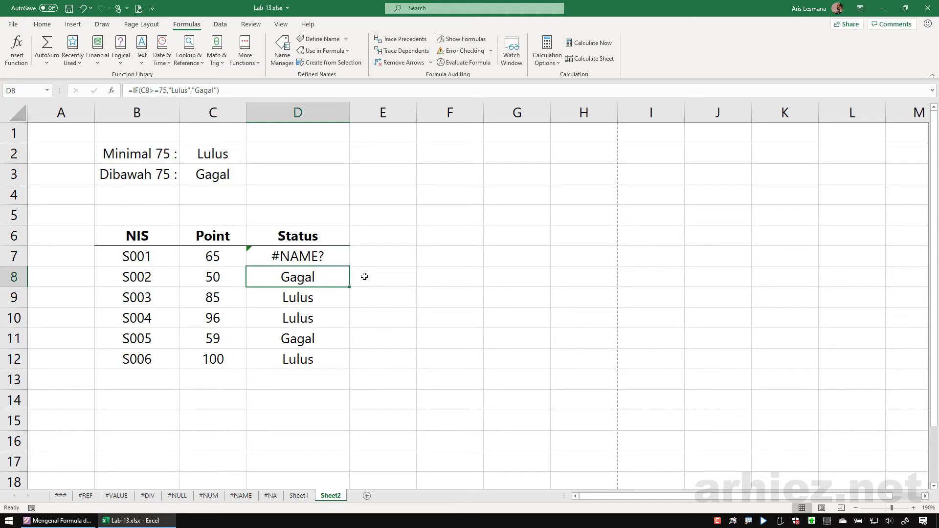
Run Error Checking on Sheet2 and examine the options it offers for the error in D7
click(379, 292)
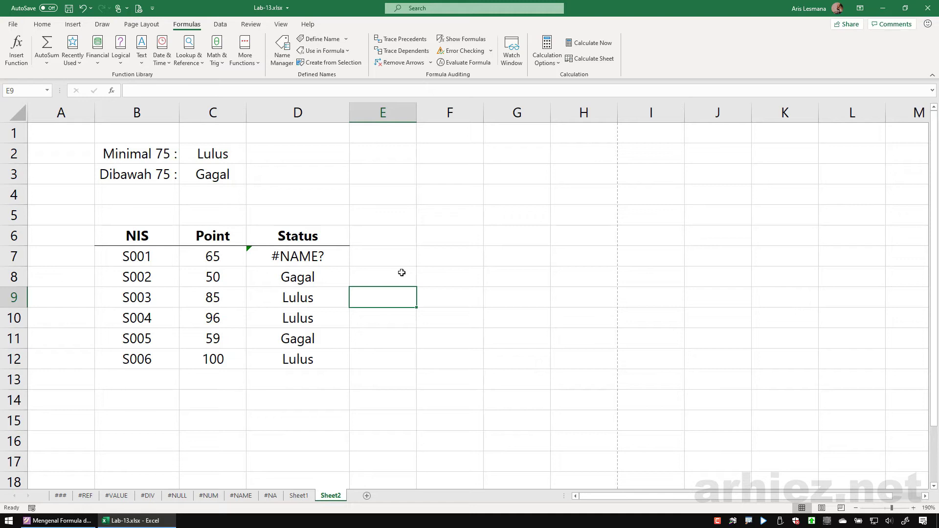
click(392, 210)
click(461, 51)
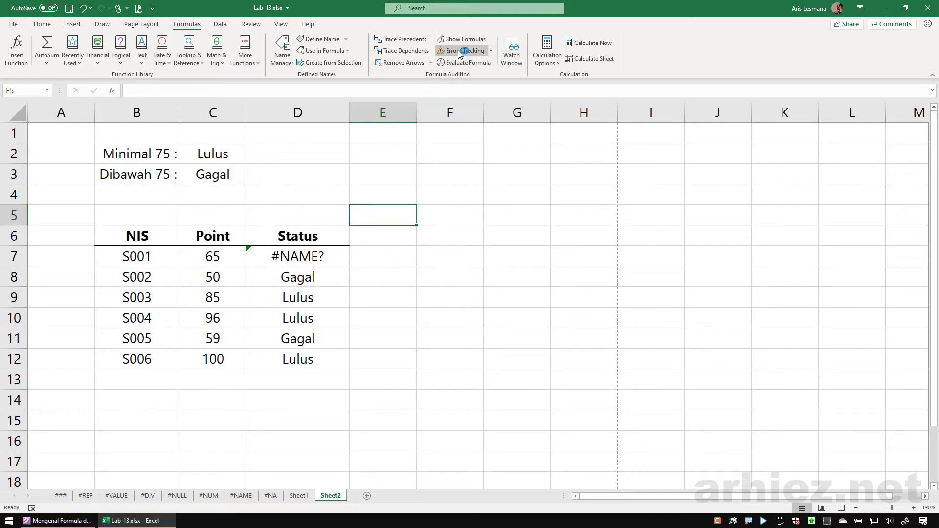
click(461, 50)
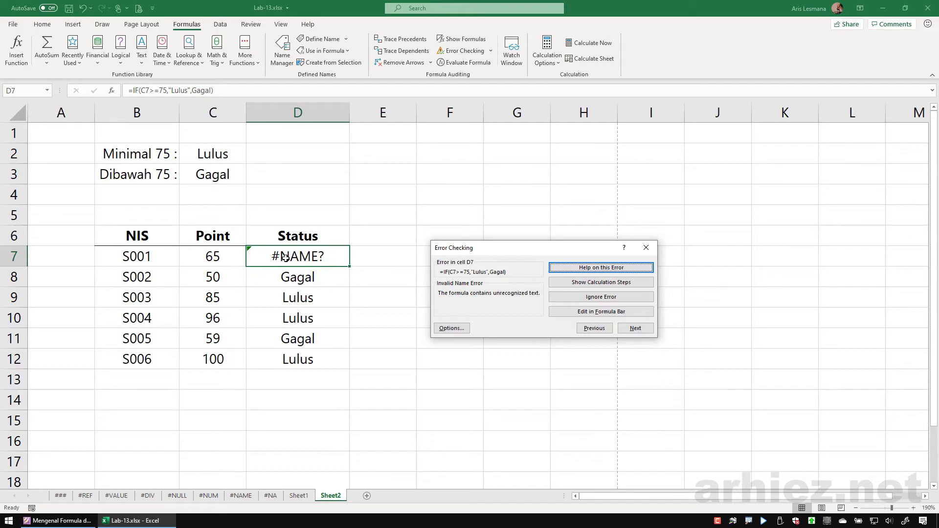
drag(491, 248, 432, 219)
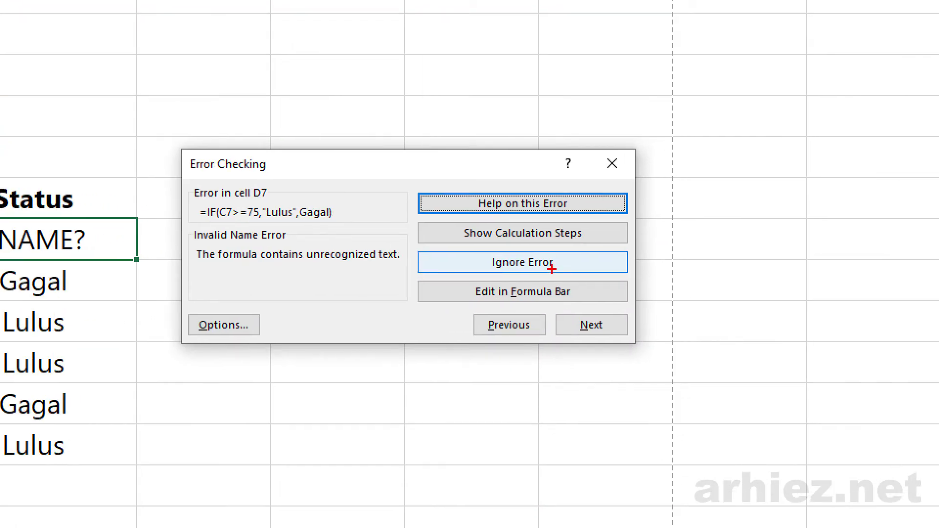
drag(412, 188, 657, 306)
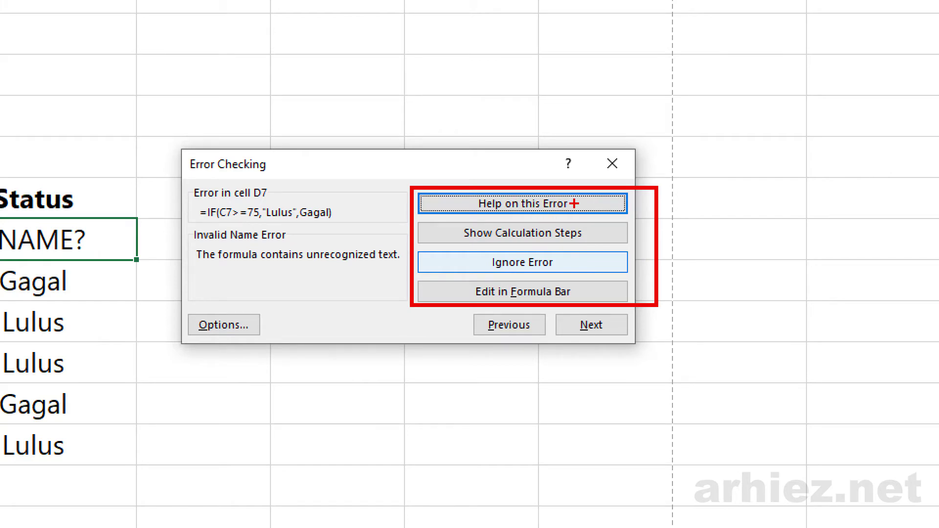
key(Escape)
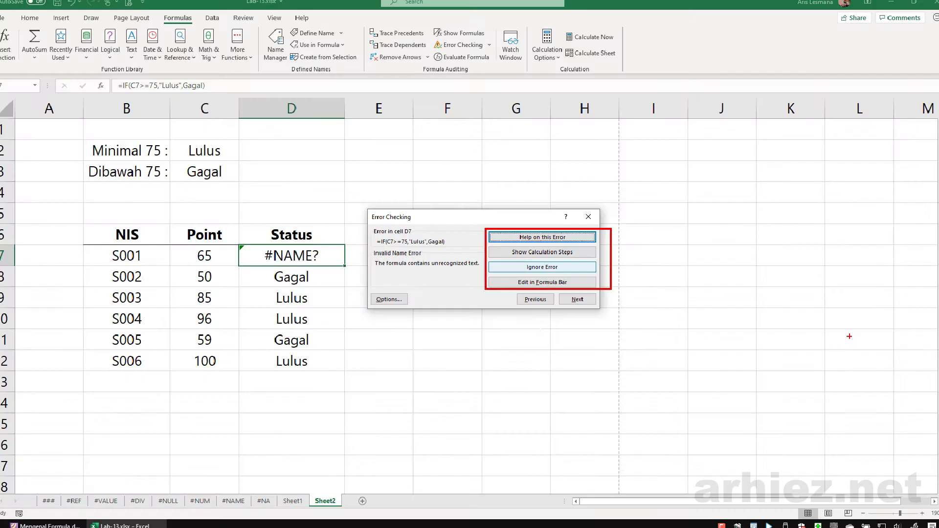
Open the online help for the error in D7, look through the article and return to the workbook
click(552, 240)
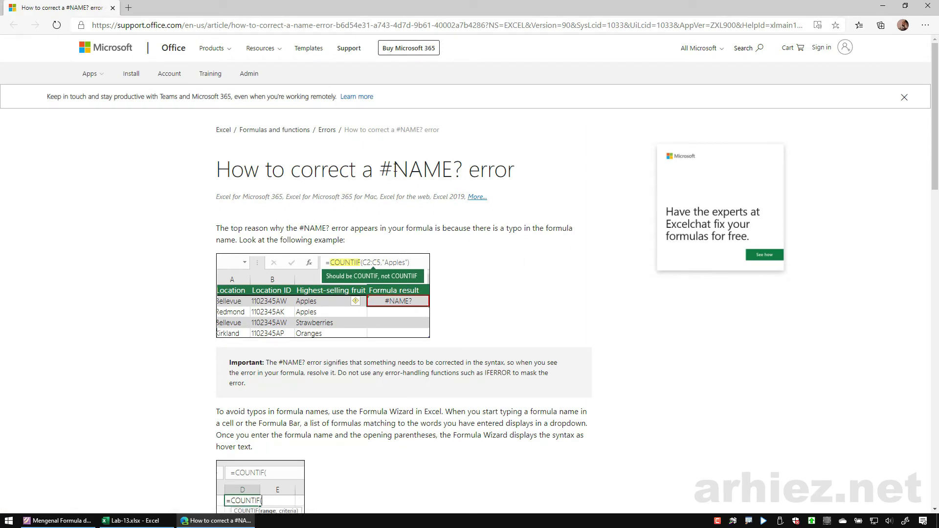
drag(381, 167, 470, 168)
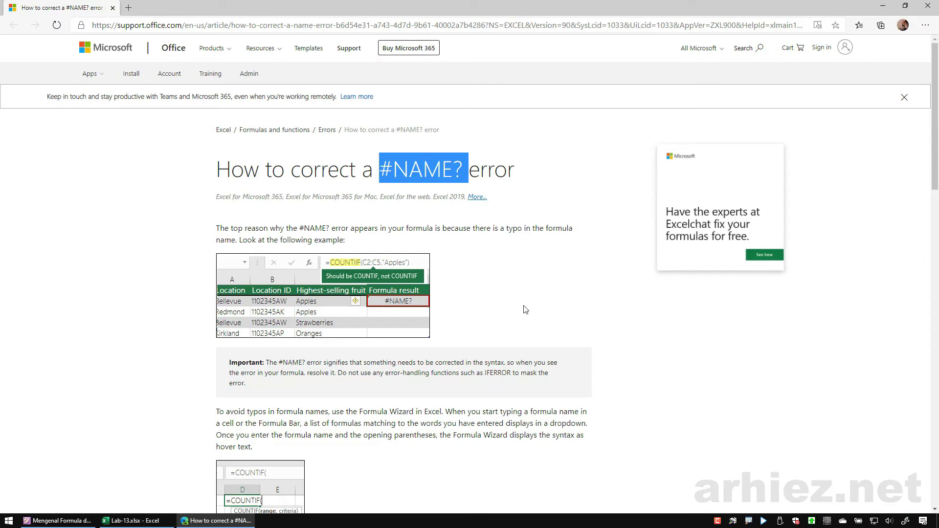
scroll(526, 309, down, 6)
scroll(529, 303, up, 6)
click(928, 5)
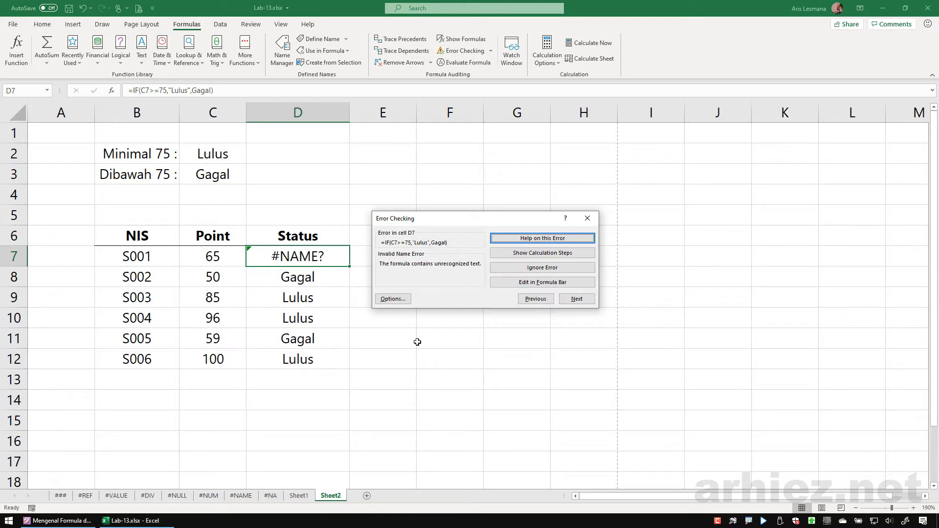
Open D7's formula for editing from Error Checking, then resume without changes and close the check
click(503, 283)
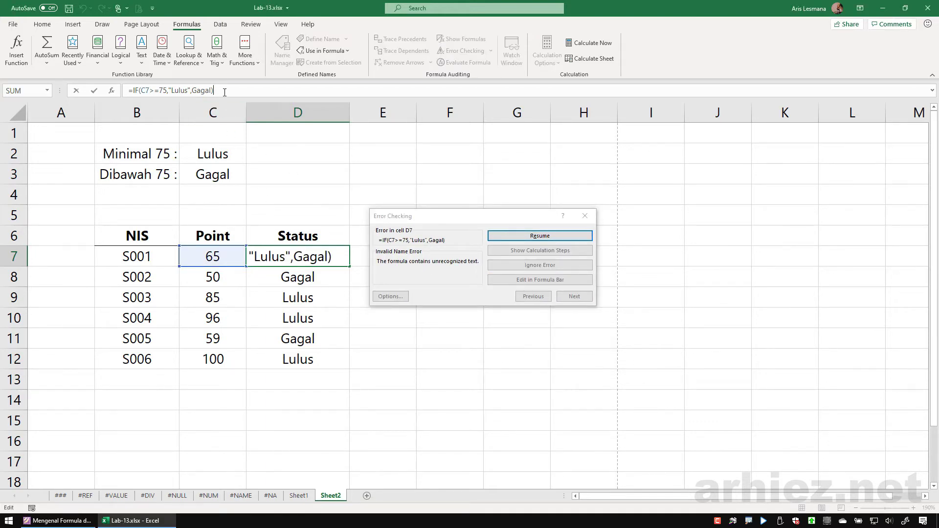
click(561, 237)
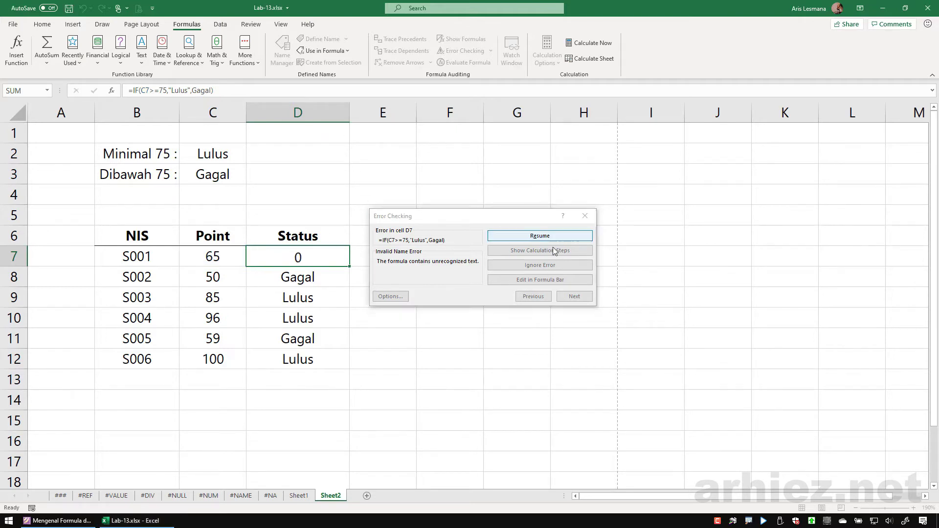
click(585, 216)
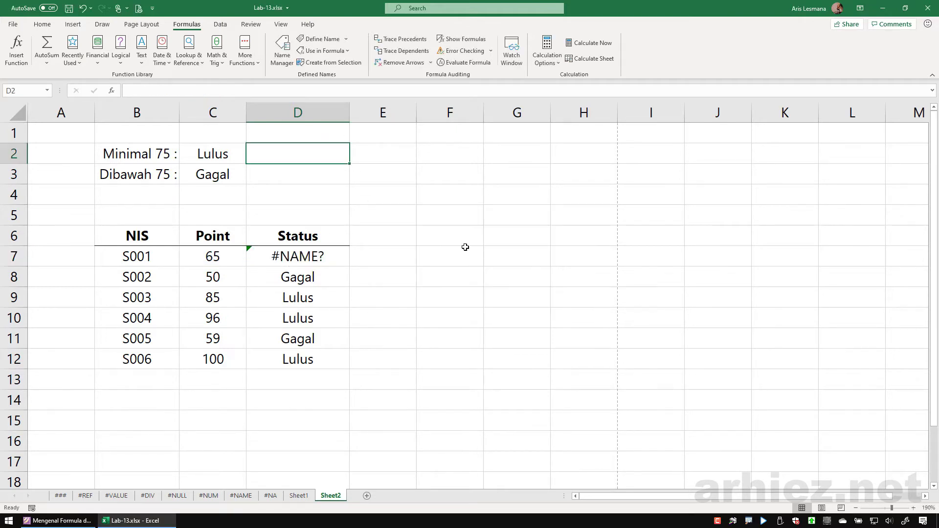
Run Error Checking again, examine the formula and error description given for D7, and close the check
click(384, 211)
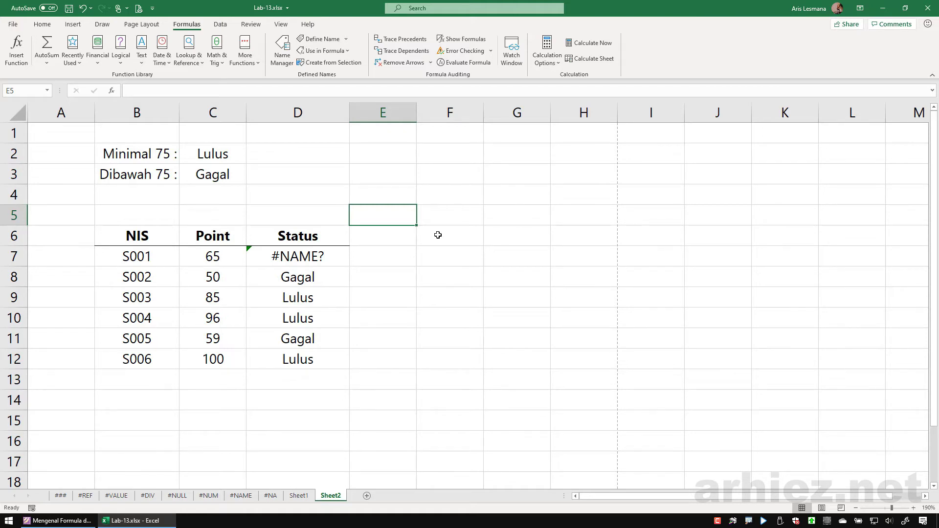
click(464, 51)
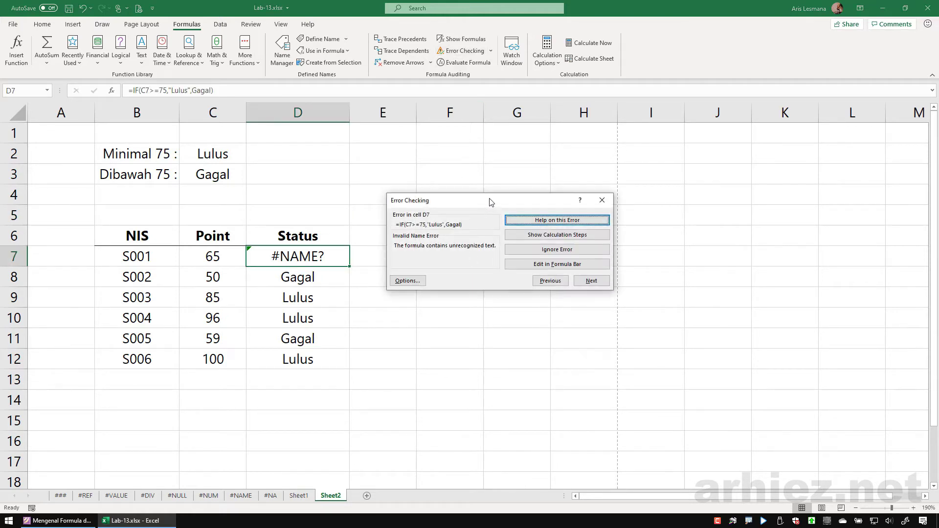
drag(490, 202, 470, 191)
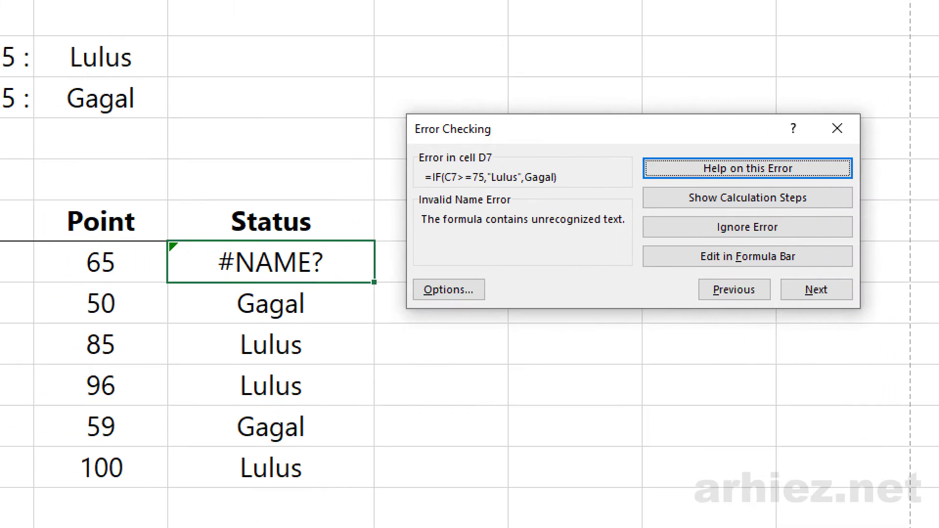
click(323, 250)
drag(402, 147, 638, 239)
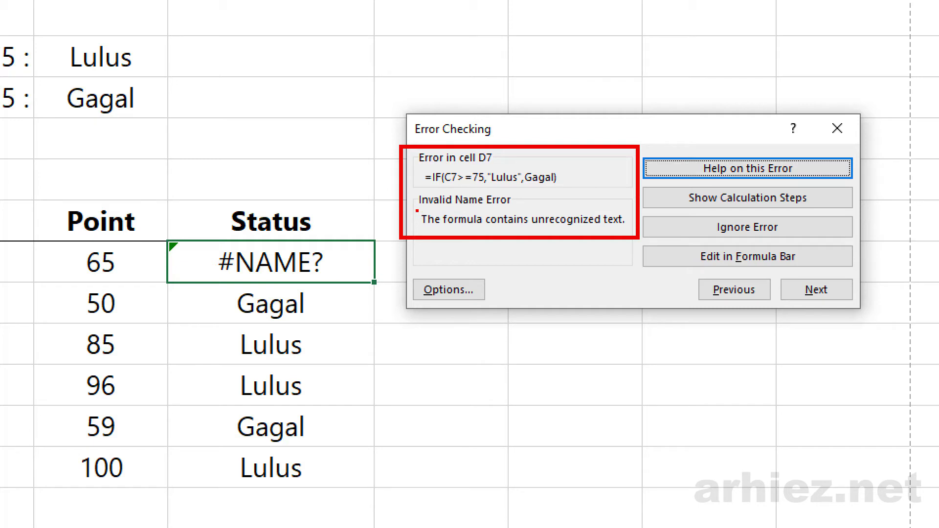
mouse_move(417, 211)
mouse_down()
mouse_move(580, 230)
mouse_move(621, 210)
mouse_move(500, 203)
mouse_move(428, 223)
mouse_up()
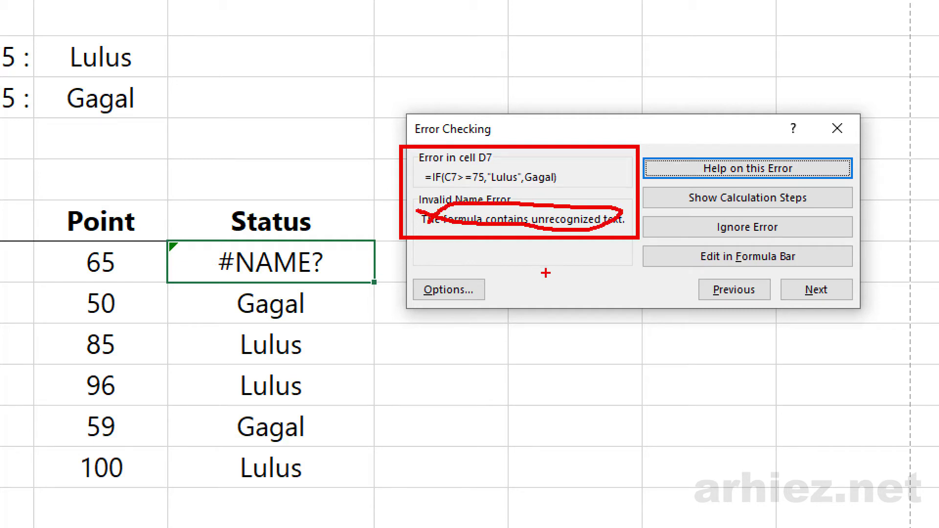
key(Escape)
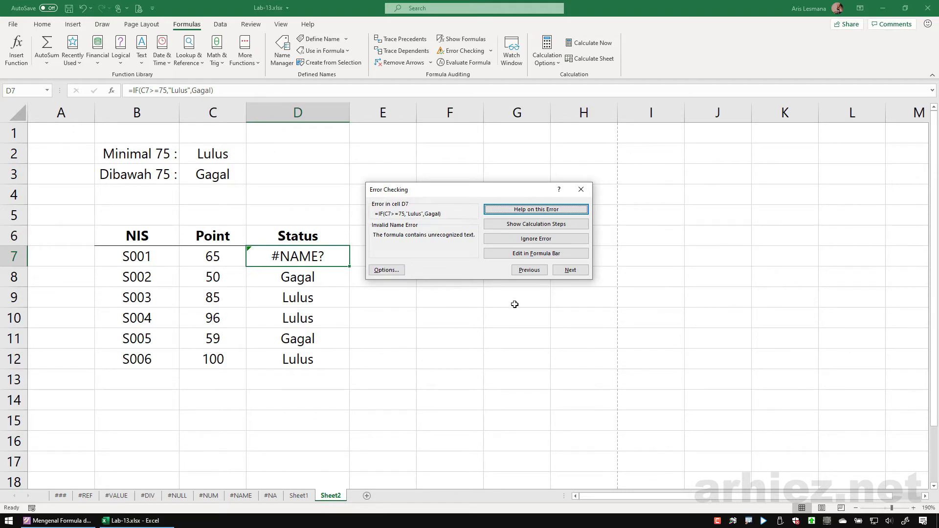
key(Escape)
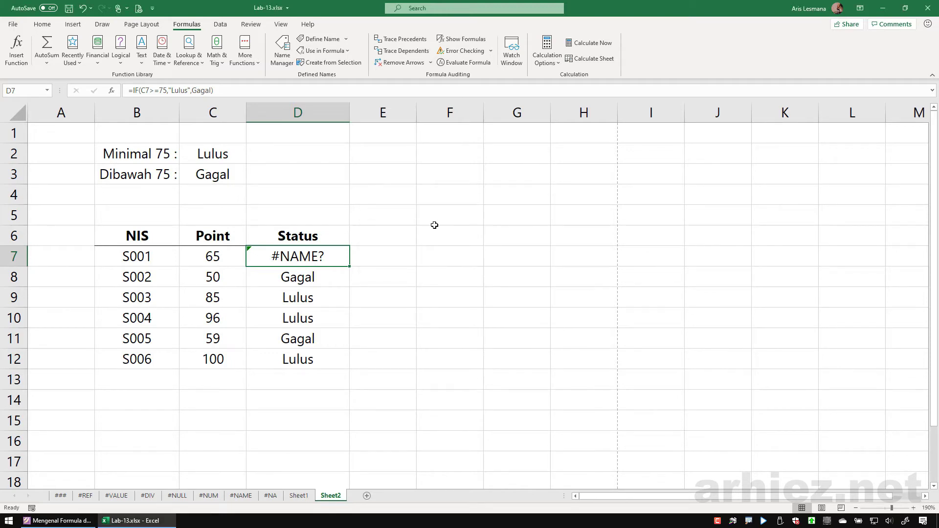
Rerun Error Checking on Sheet2 to view the calculation steps option for D7, and close it without applying anything
click(434, 219)
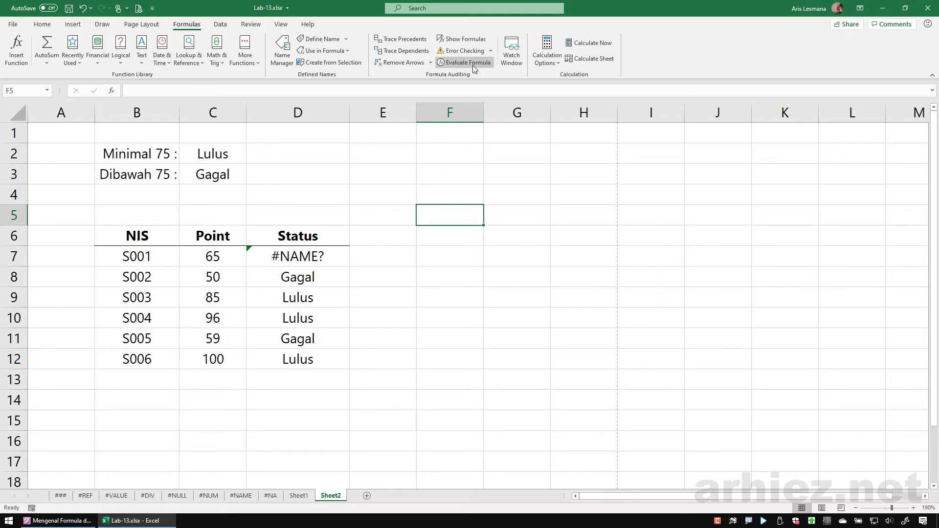
click(469, 52)
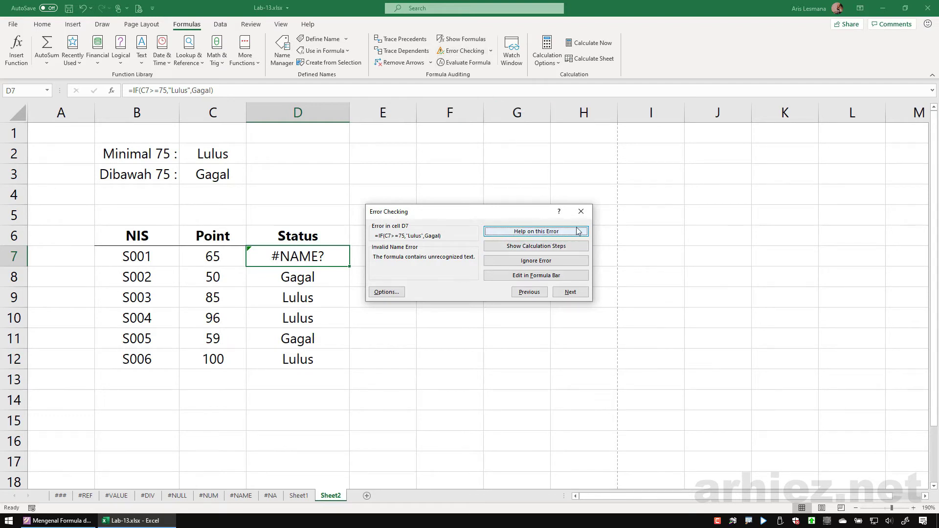
click(583, 213)
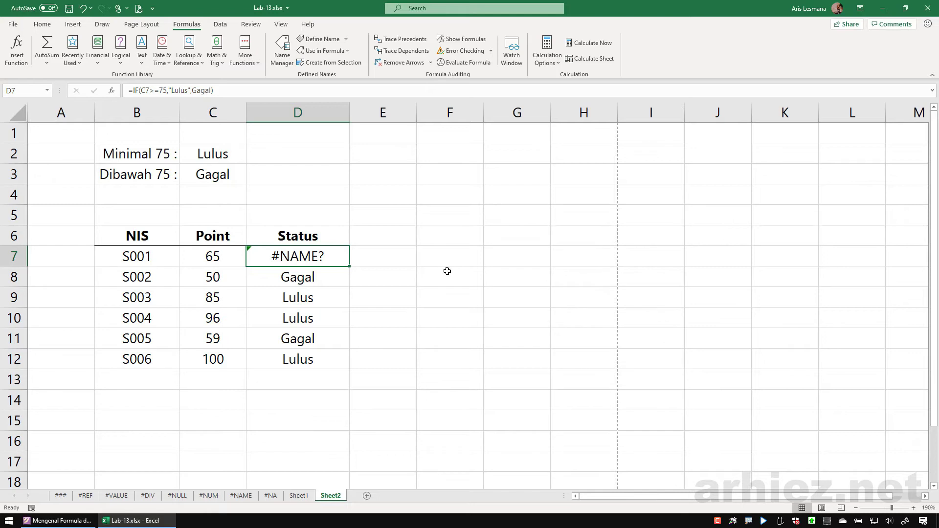
click(462, 51)
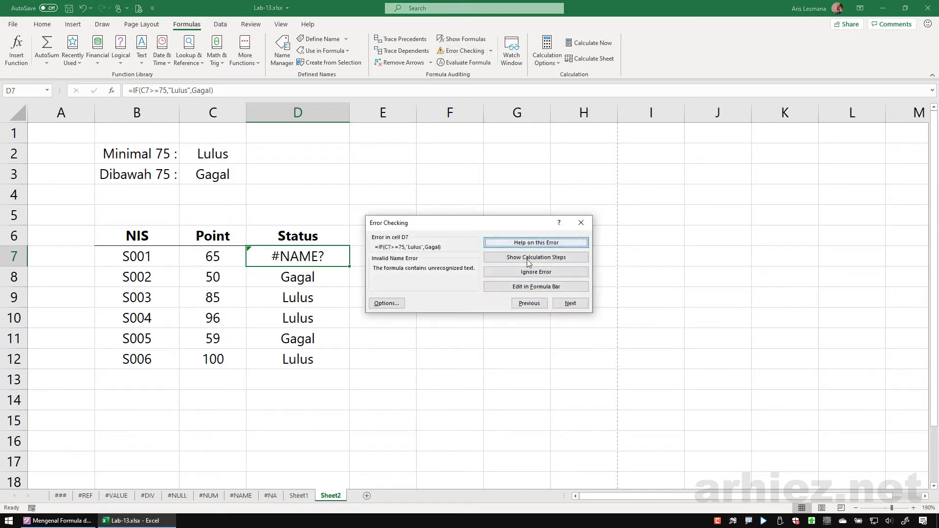
click(581, 223)
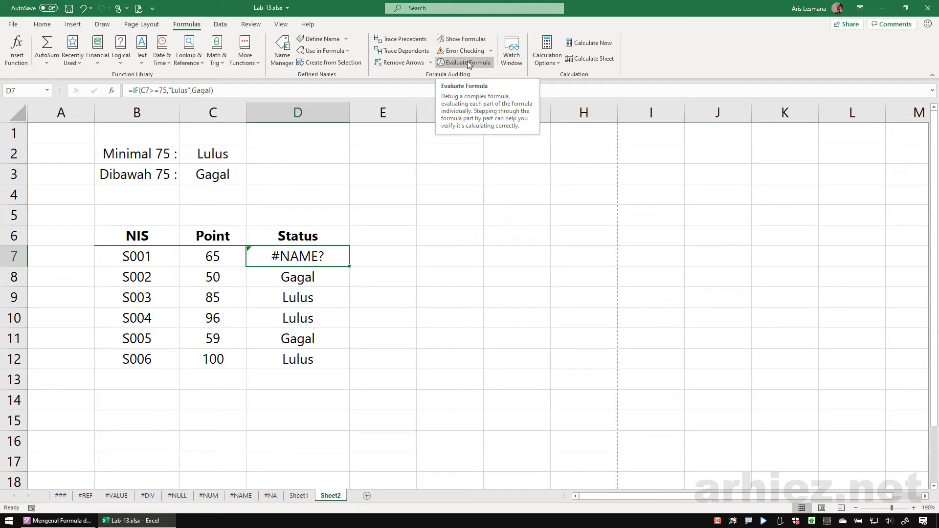
Evaluate the IF formula in D7 on Sheet2 step by step to its final result, restart the evaluation, and close Evaluate Formula
click(385, 172)
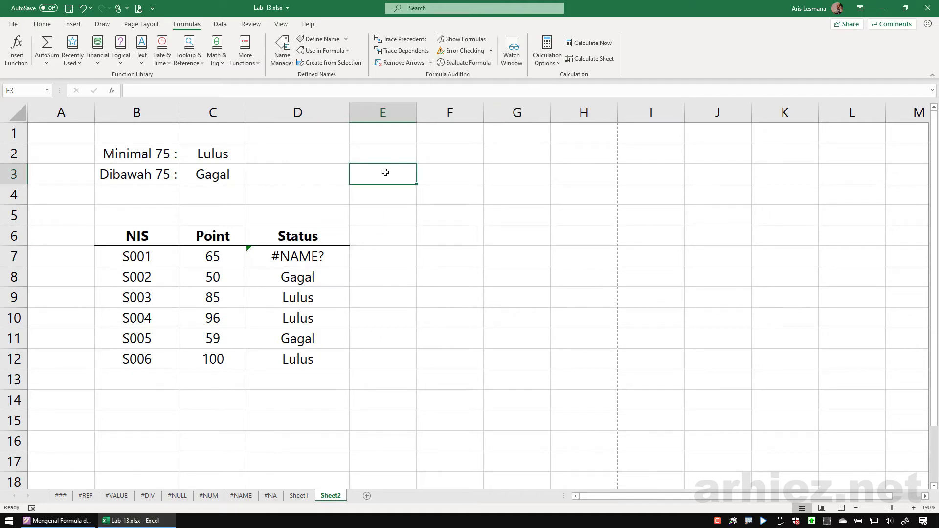
click(383, 190)
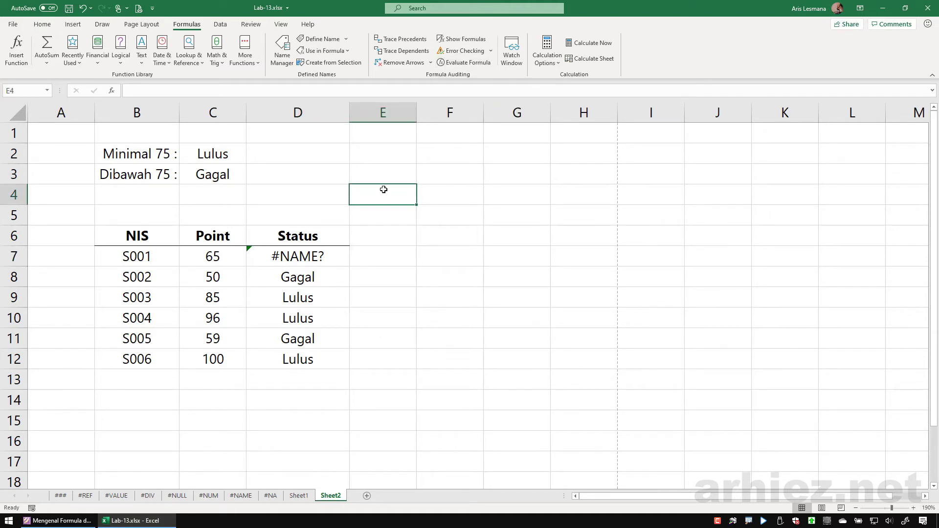
click(314, 257)
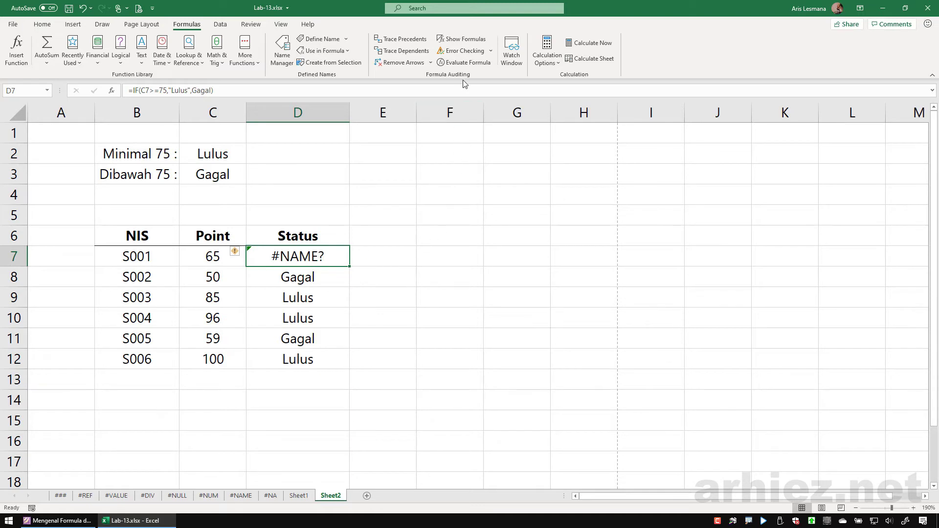
click(462, 63)
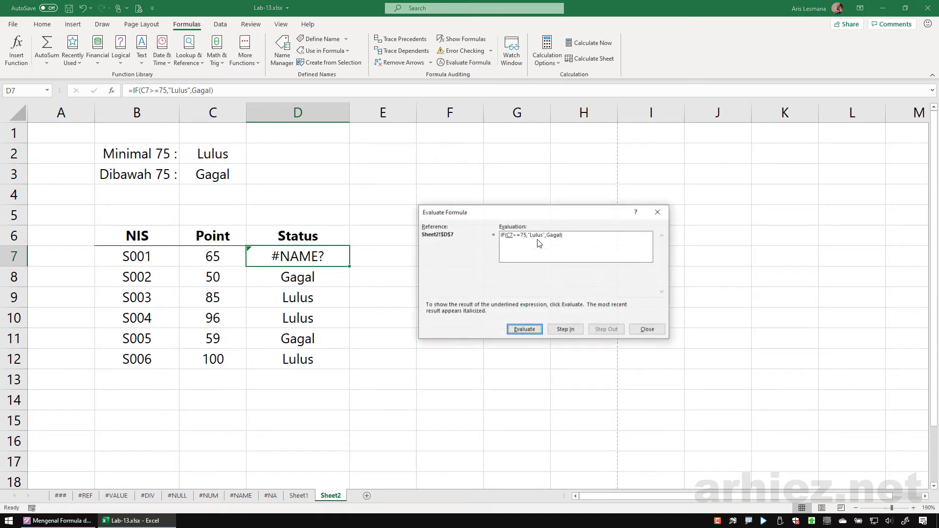
drag(542, 215, 487, 213)
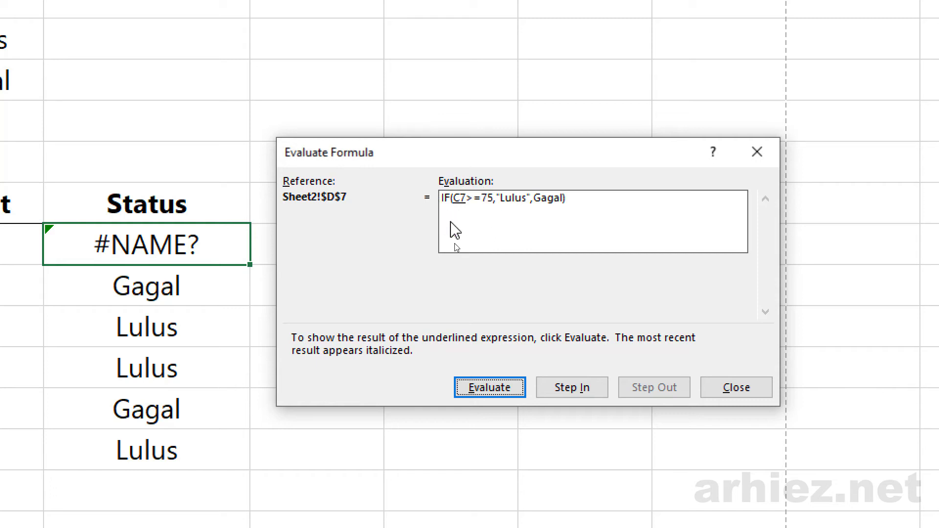
click(513, 388)
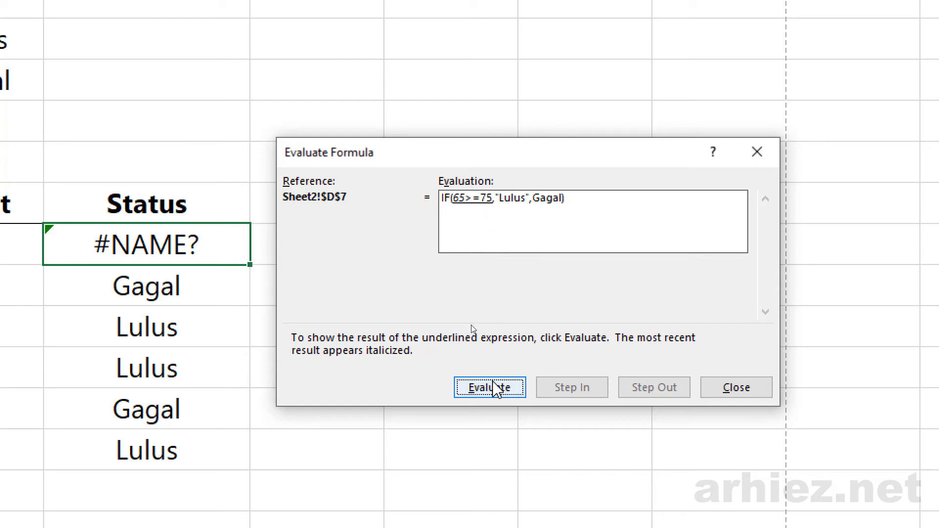
click(522, 387)
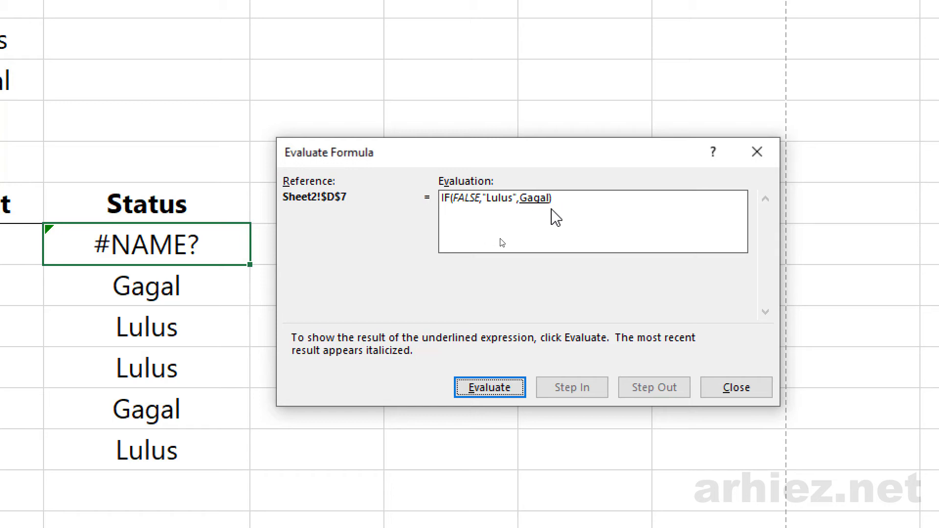
click(518, 389)
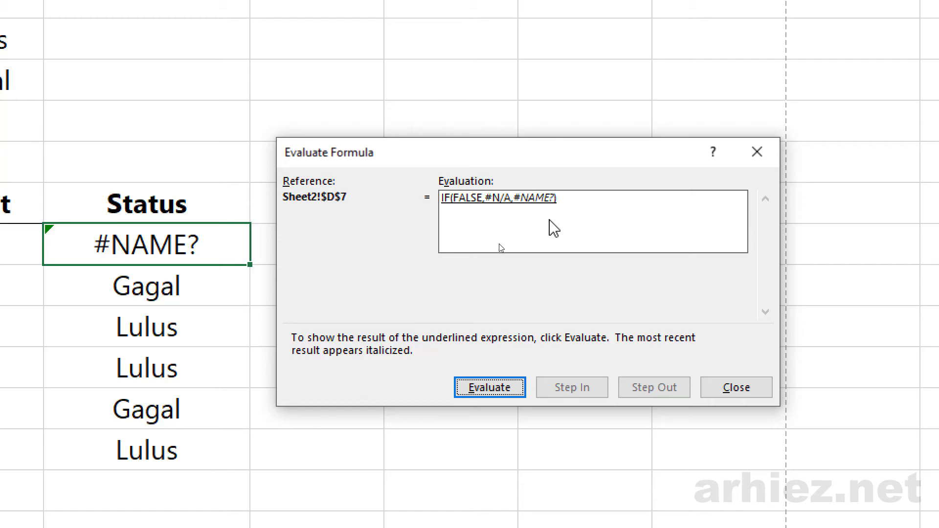
click(515, 387)
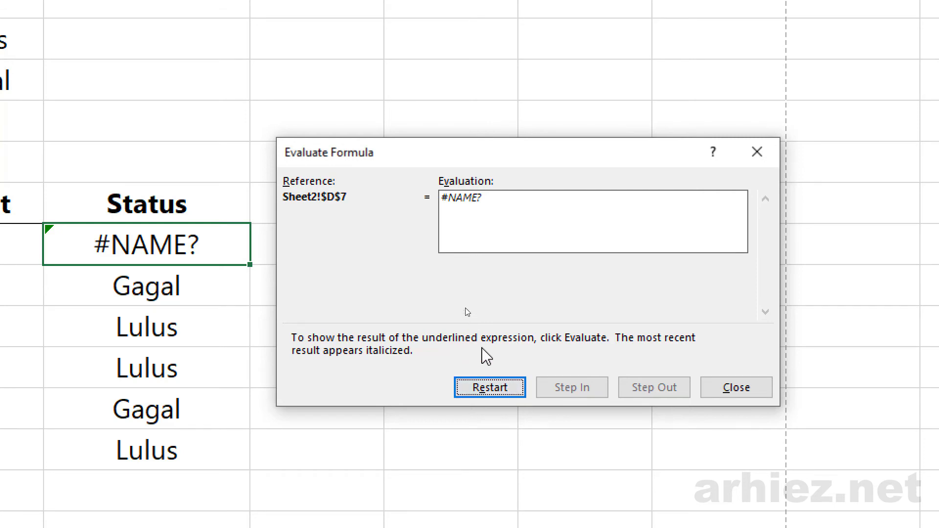
click(518, 392)
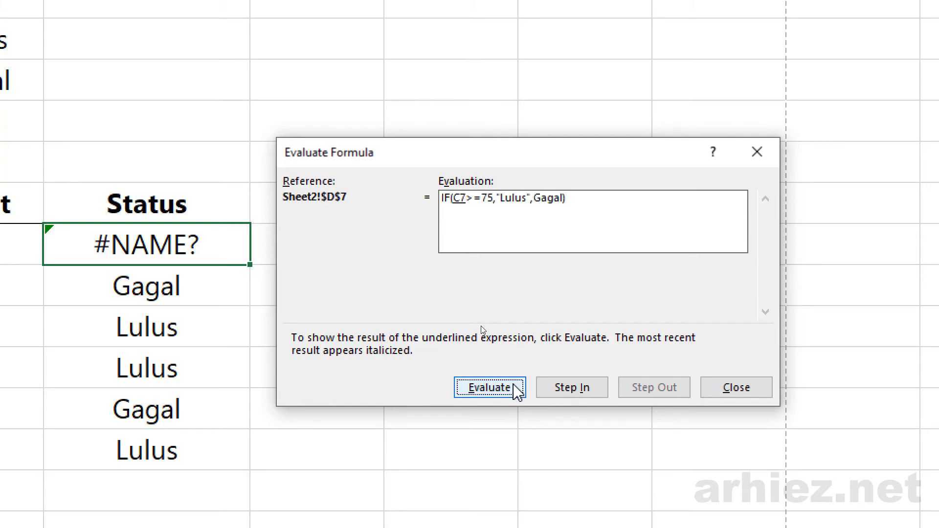
click(761, 389)
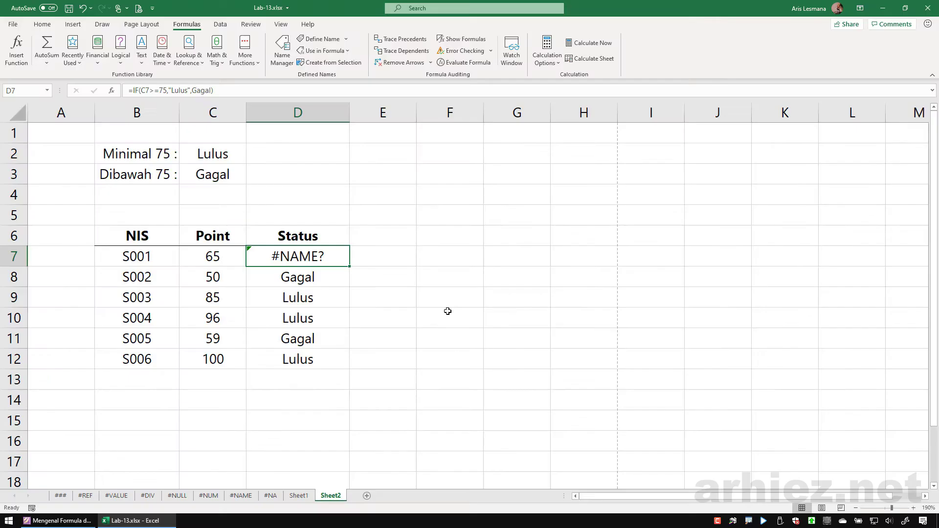
Run Evaluate Formula on D7 again, go through every calculation step to the end, and close it
click(462, 63)
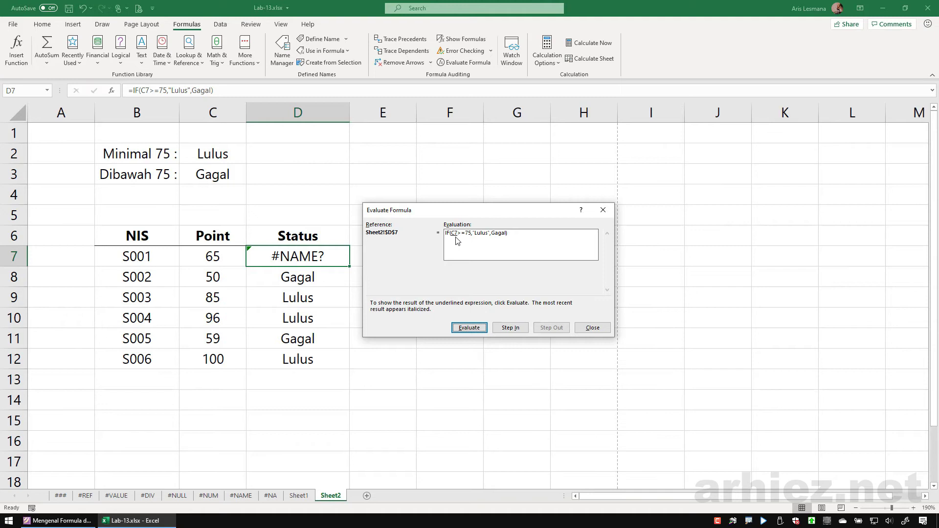
click(470, 327)
click(472, 327)
click(478, 328)
click(478, 329)
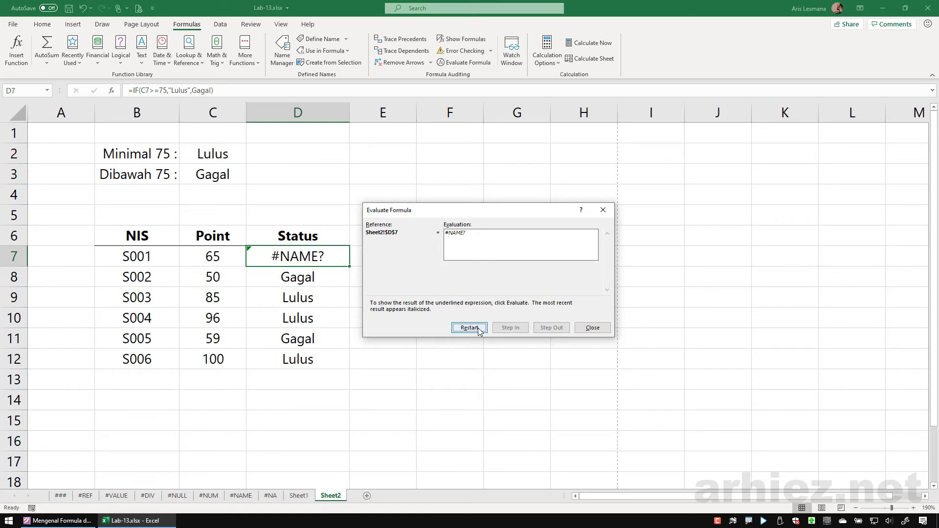
click(589, 329)
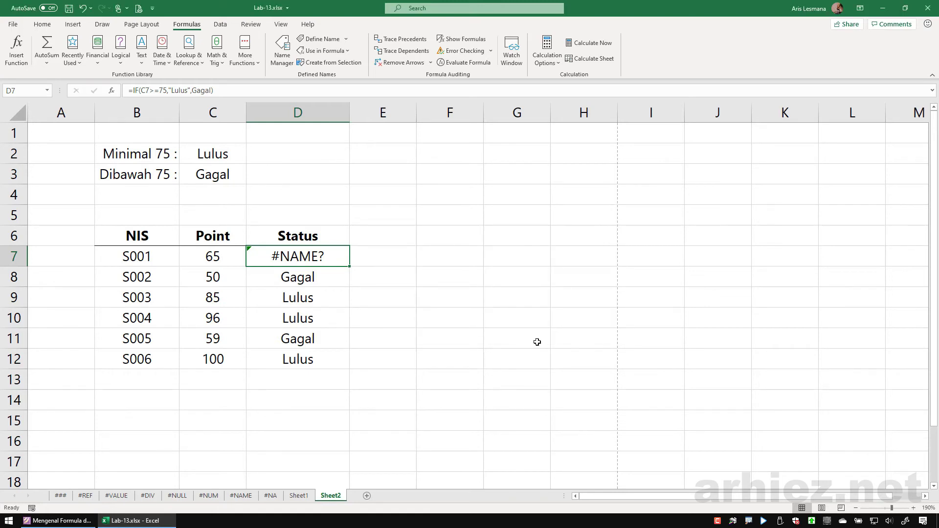
Open D7's formula in the cell, examine its IF arguments including the unquoted Gagal, and leave it without changes
click(397, 259)
click(317, 258)
key(F2)
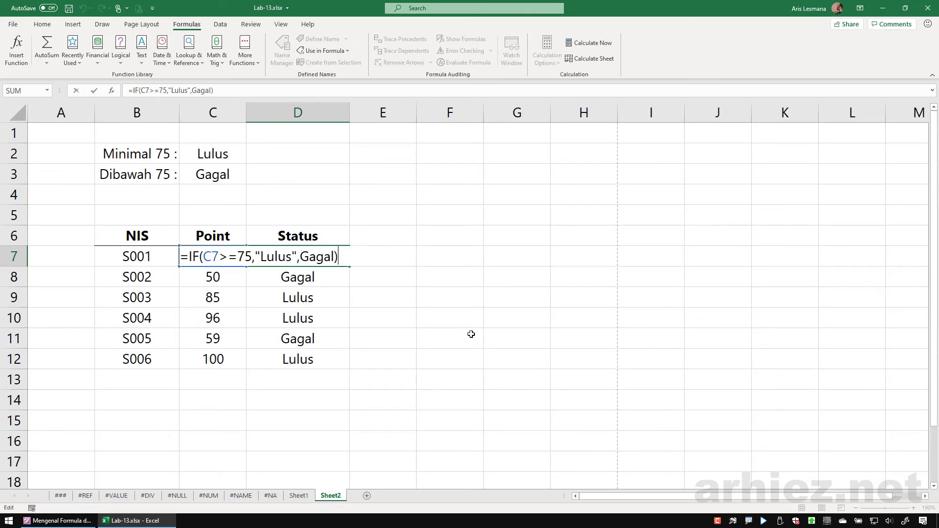
key(Escape)
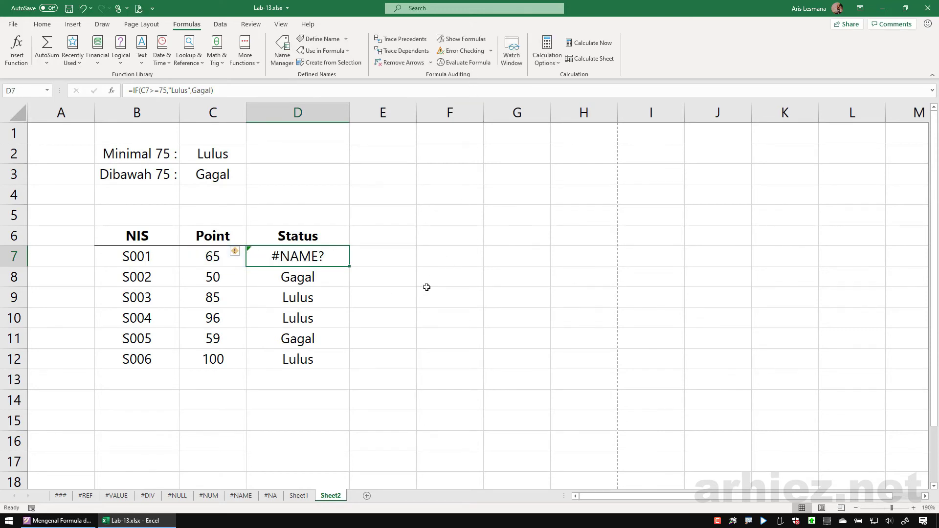
key(F2)
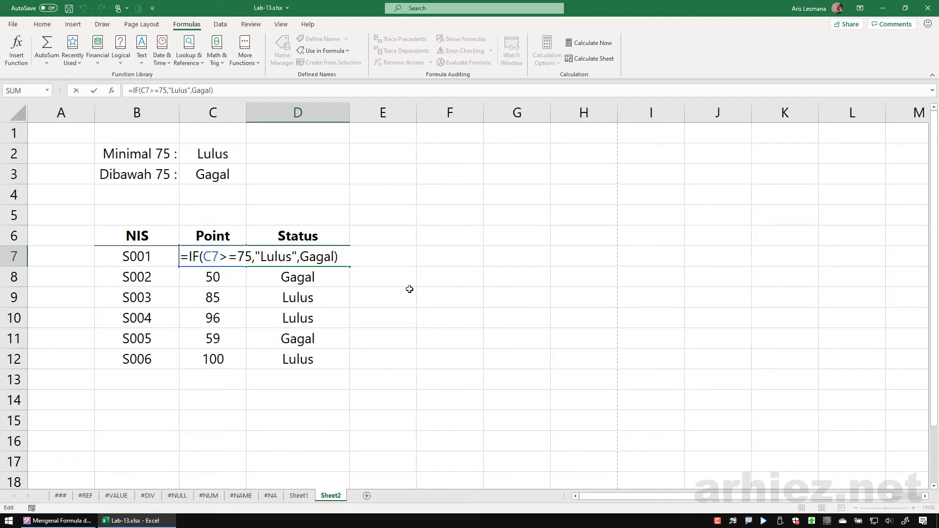
drag(207, 257, 337, 257)
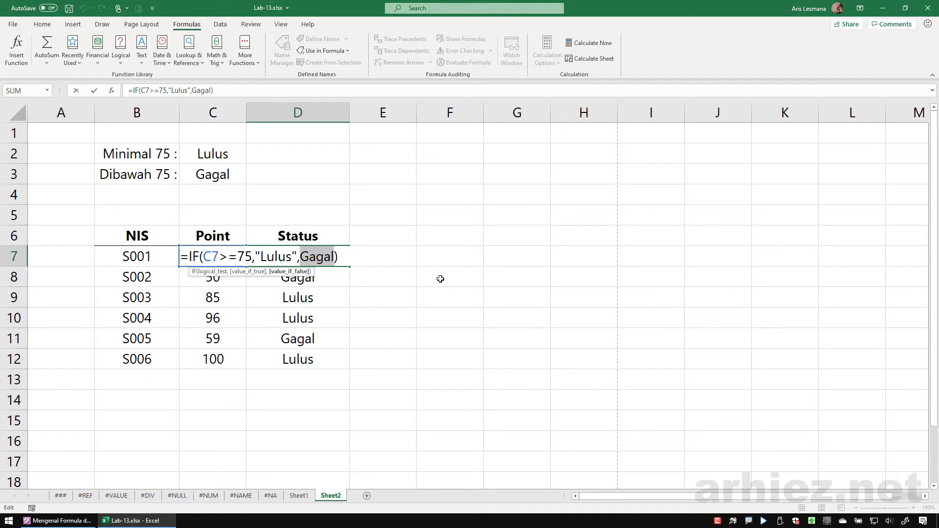
key(ctrl+Return)
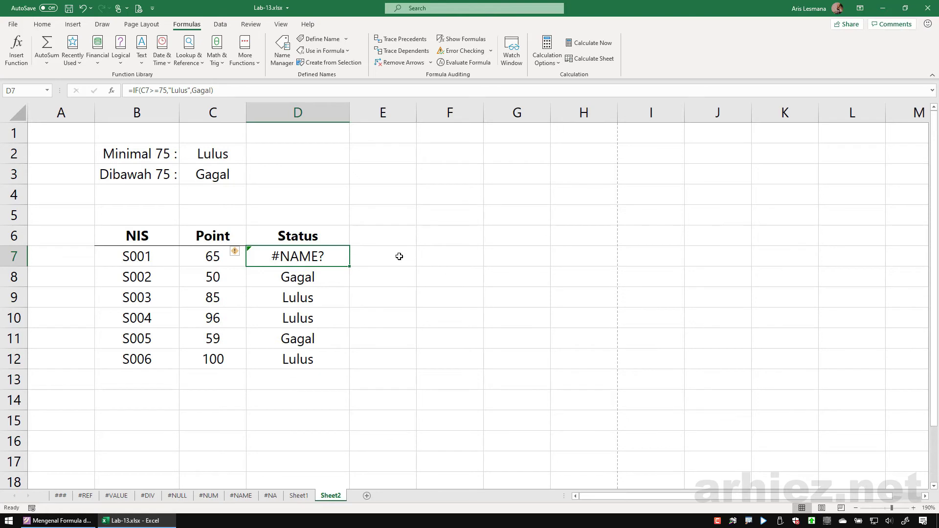
key(Right)
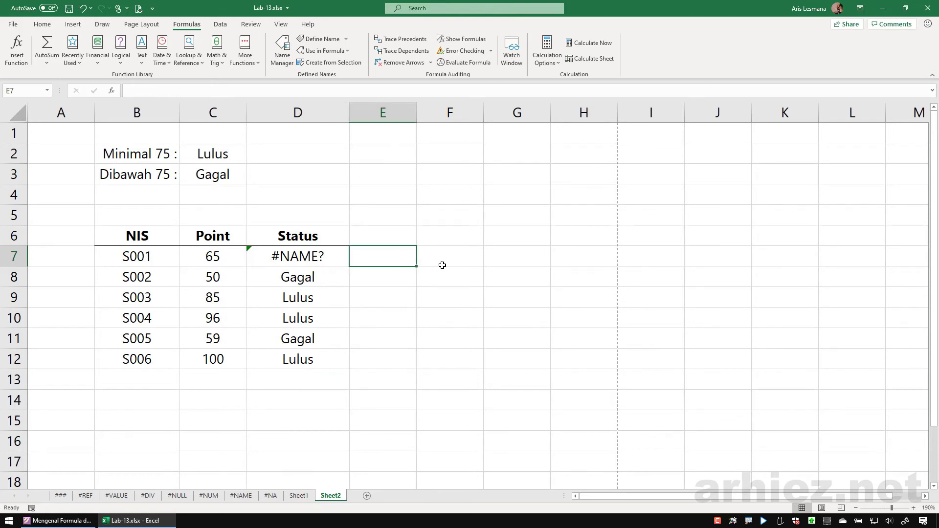
Evaluate D7's formula by stepping into the C7 reference and back out, and close the evaluation
click(305, 254)
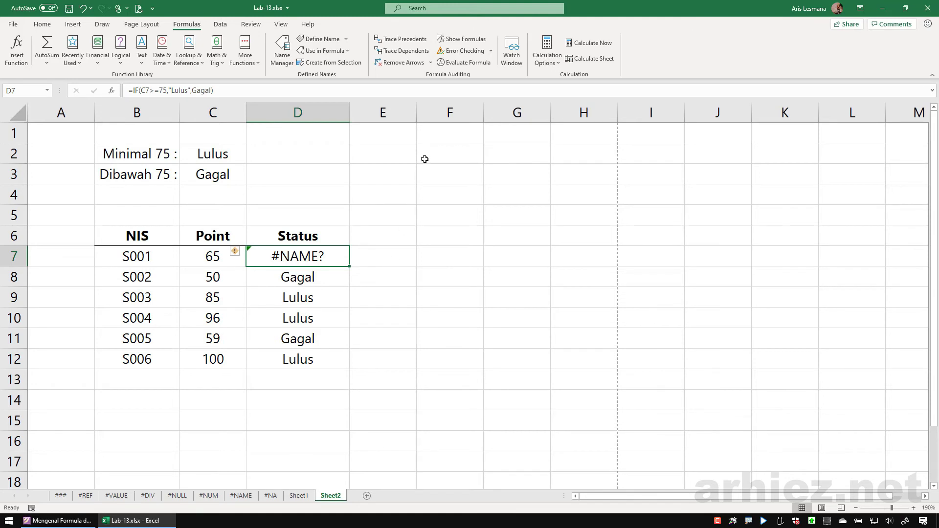
click(467, 63)
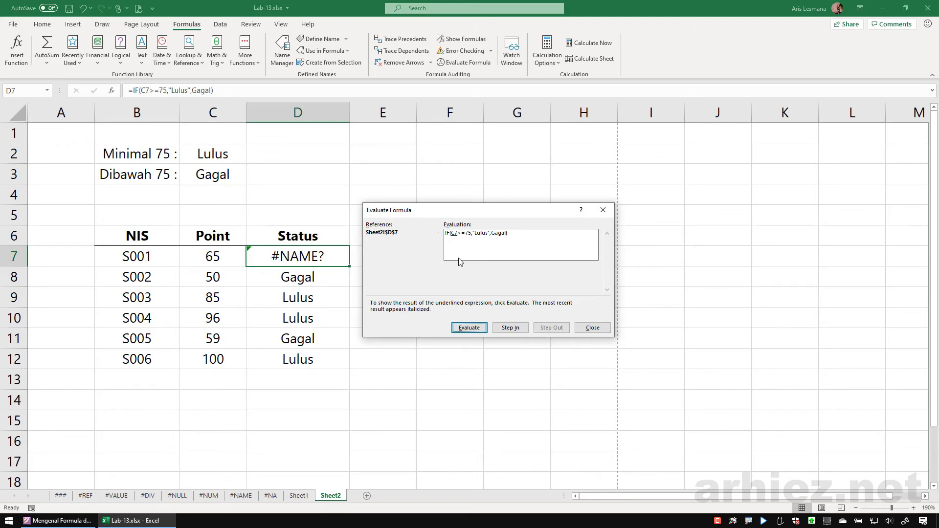
click(518, 329)
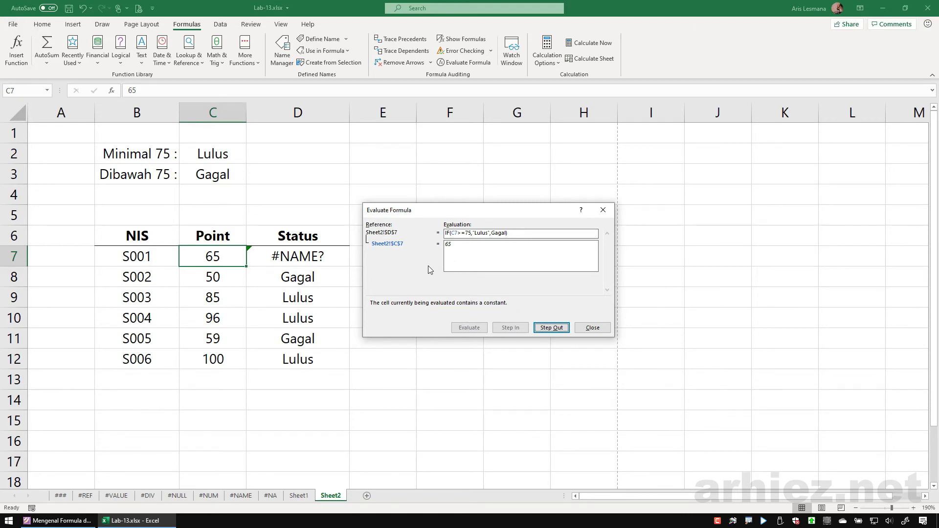
click(552, 328)
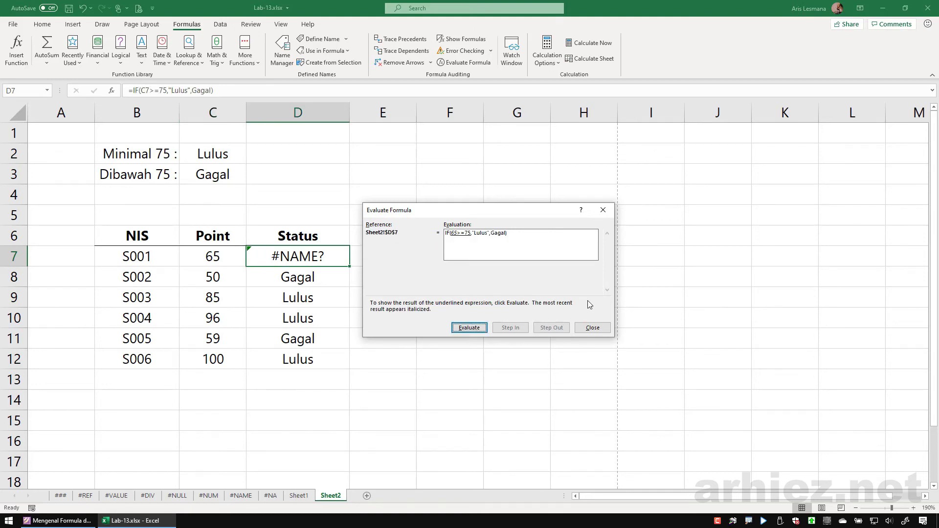
key(Escape)
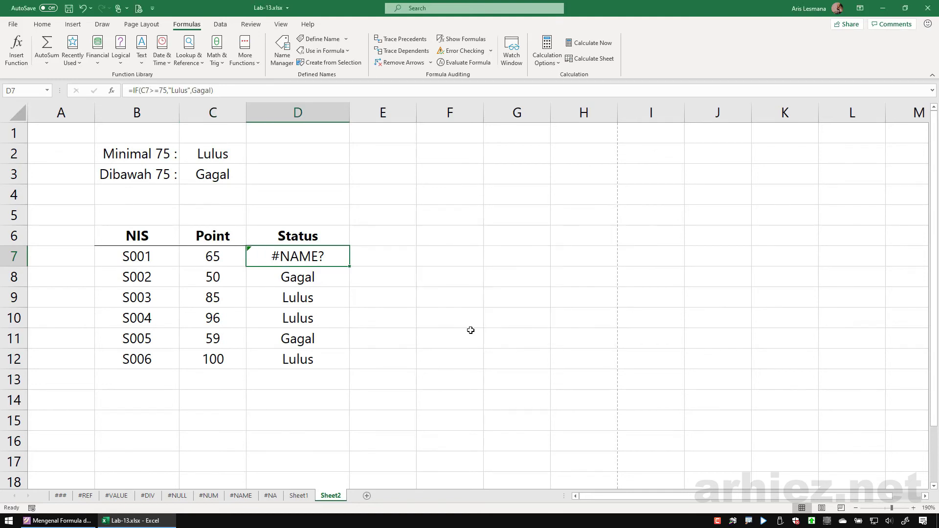
Correct the formula in D7 to =IF(C7>=75,"Lulus","Gagal") by enclosing Gagal in double quotation marks
key(F2)
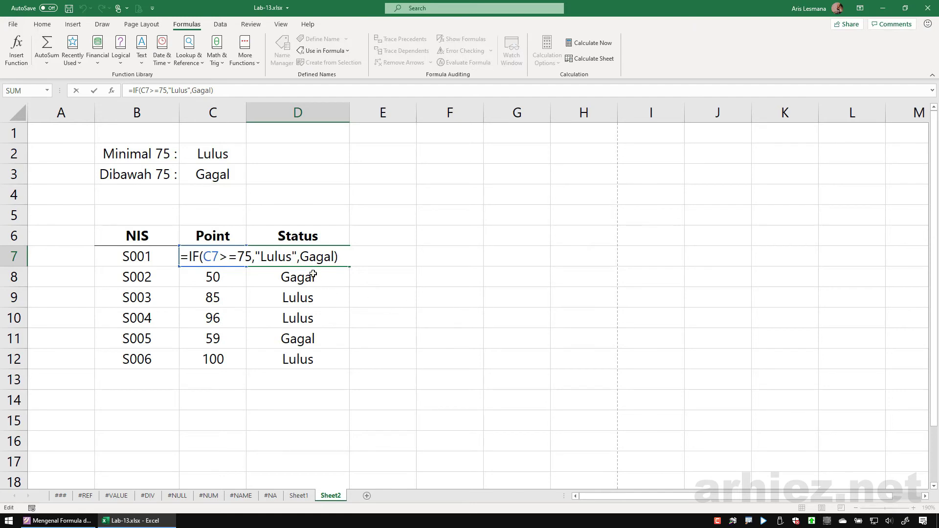
click(301, 258)
text(",)
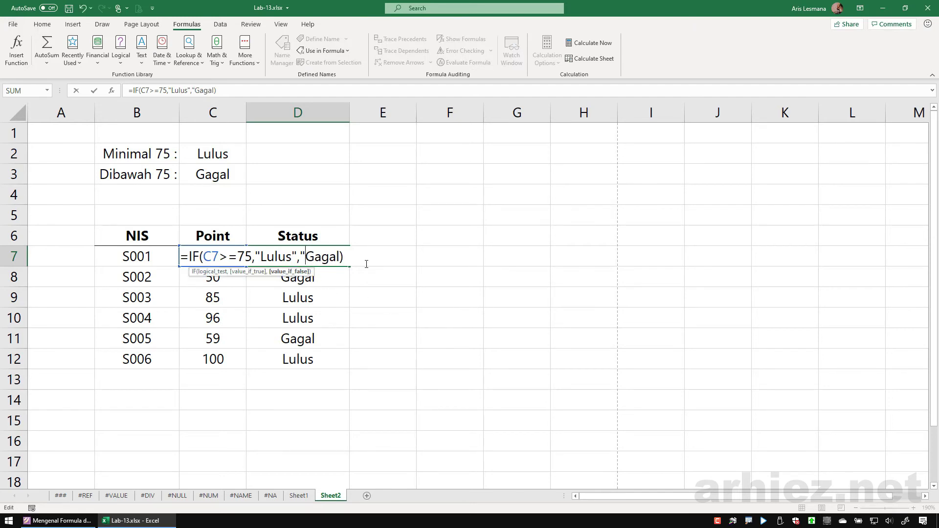
text(")
key(Return)
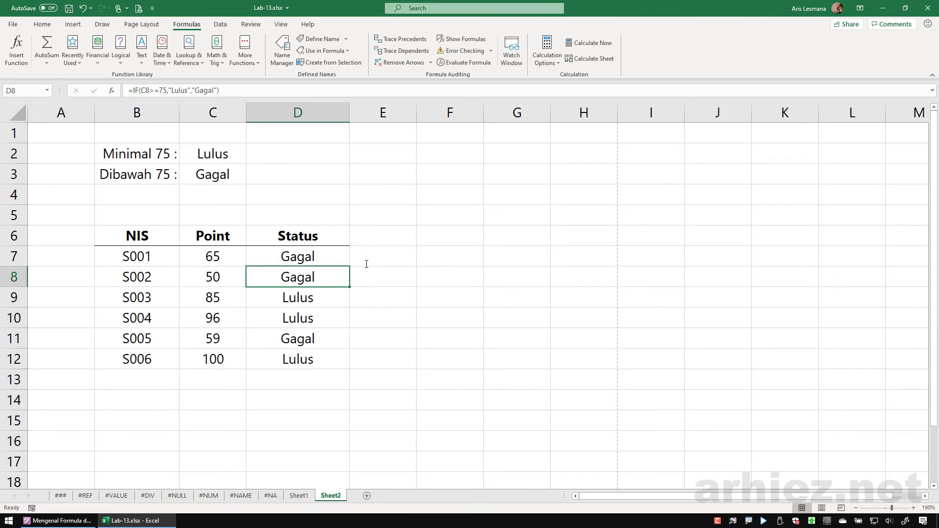
click(381, 239)
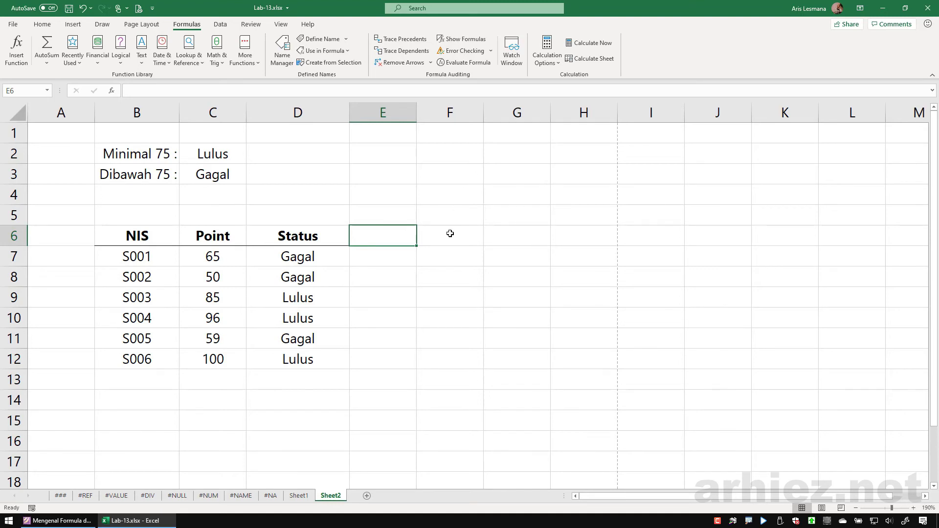
click(390, 214)
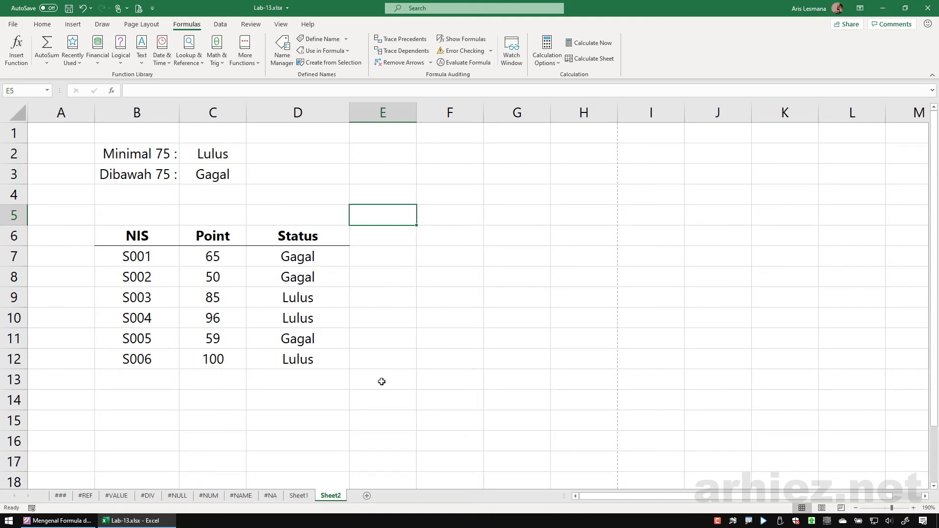
click(390, 257)
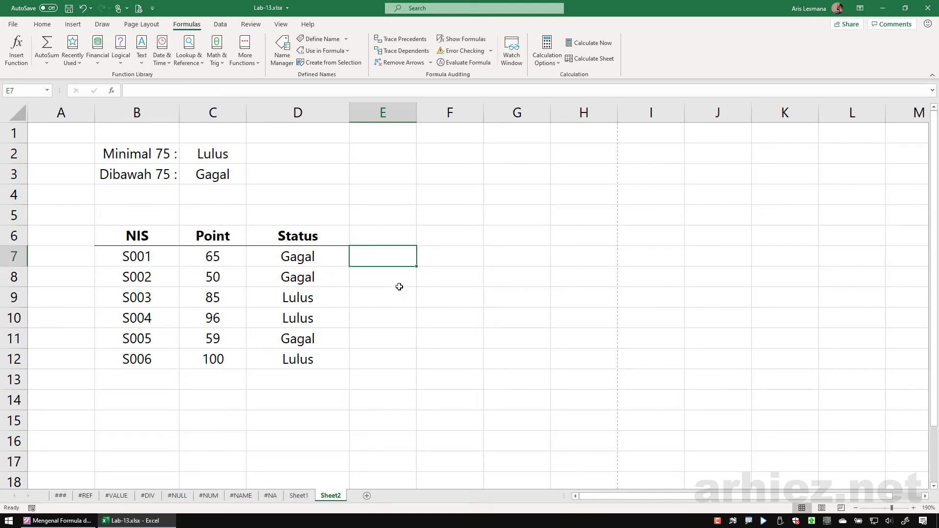
View the sales percentages per segment in J6:J8 on Sheet1 and return to Sheet2
click(299, 496)
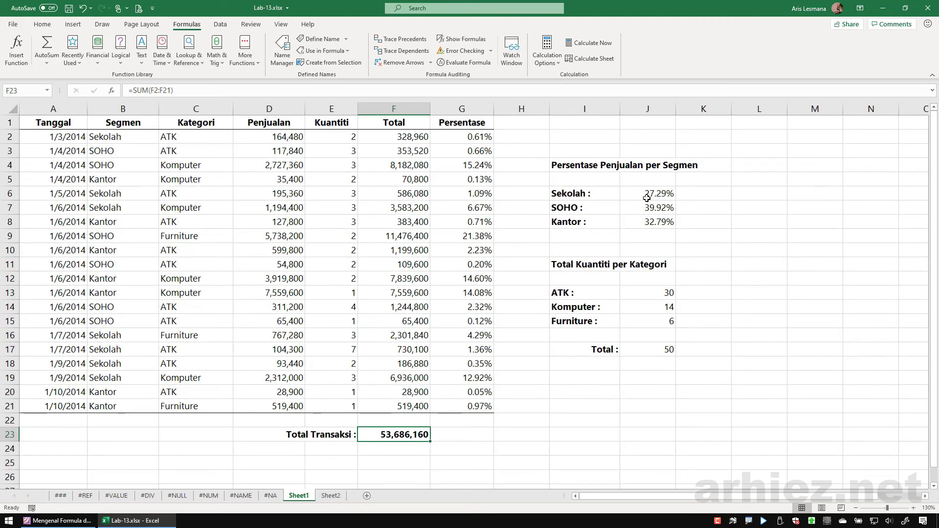
drag(649, 193, 650, 223)
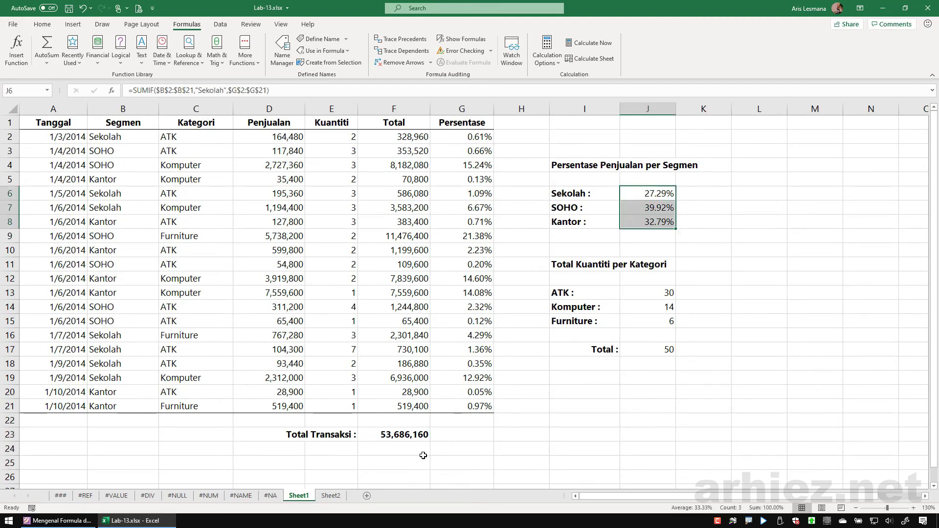
click(339, 498)
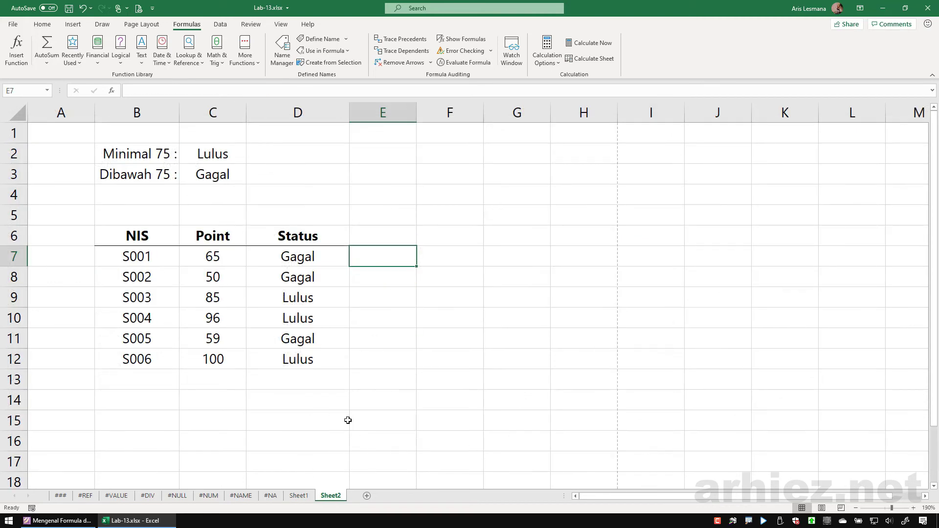
click(300, 496)
click(331, 497)
click(451, 238)
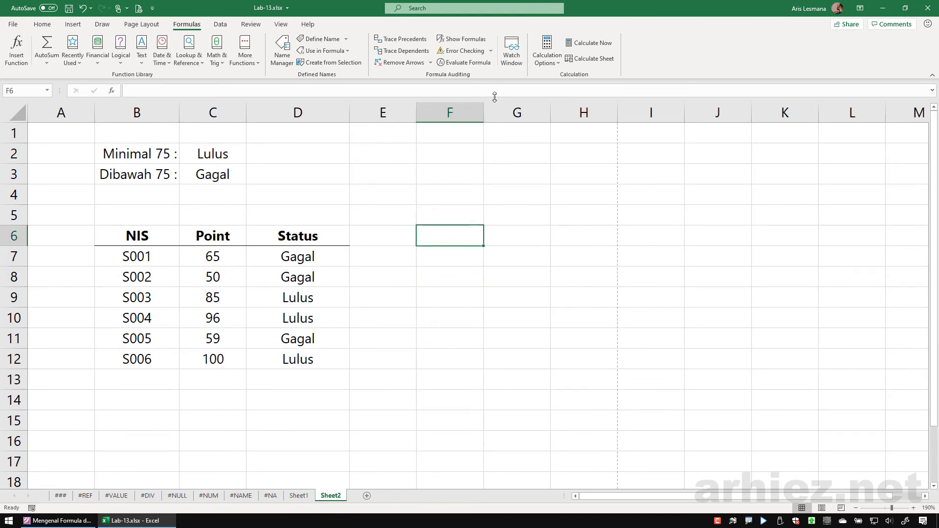
Open the Watch Window on Sheet1 and add watches for the segment percentages in J6:J8
click(300, 496)
click(708, 292)
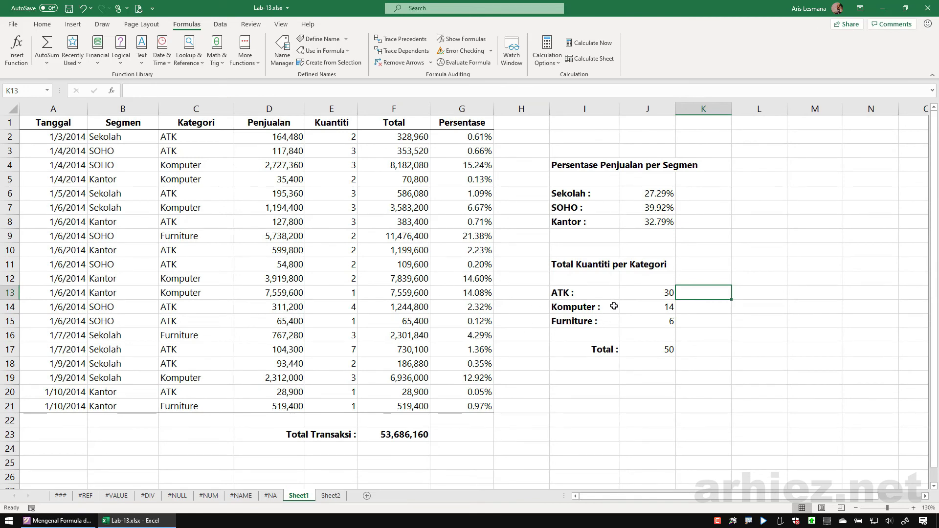
click(736, 228)
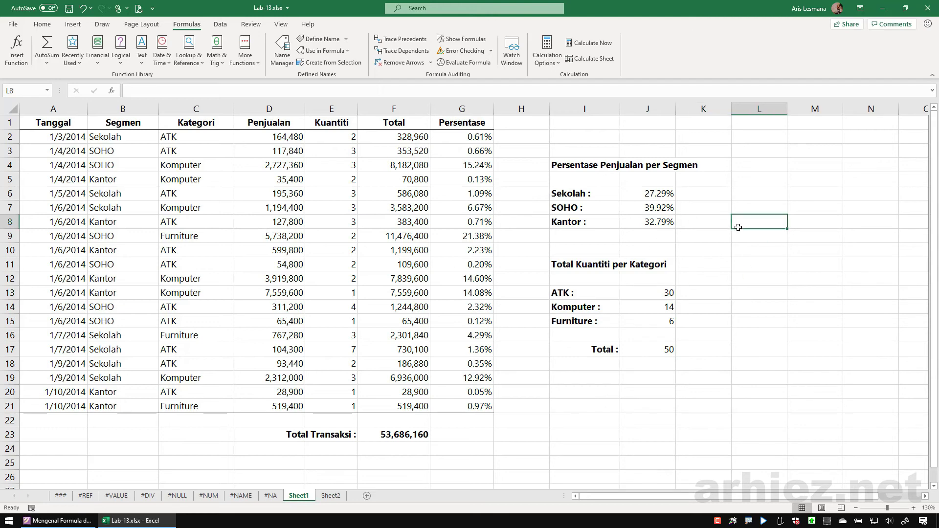
click(595, 237)
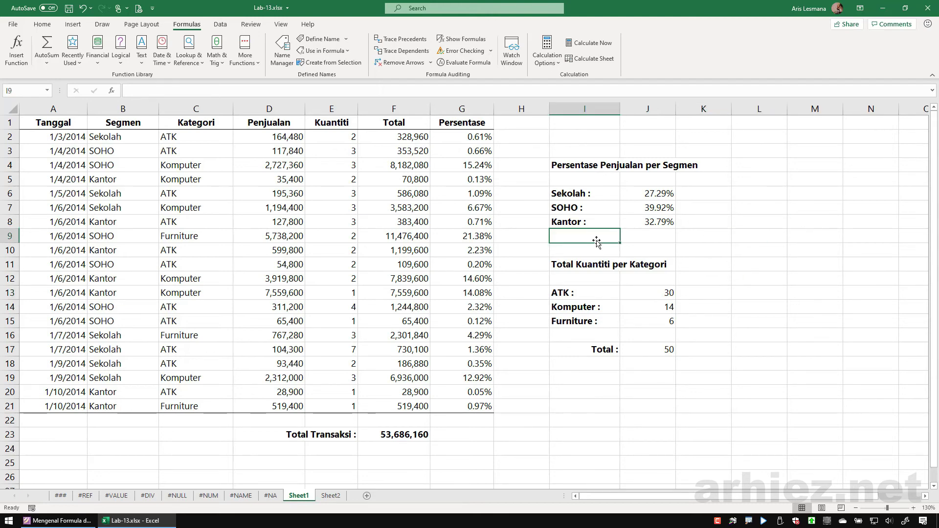
click(511, 63)
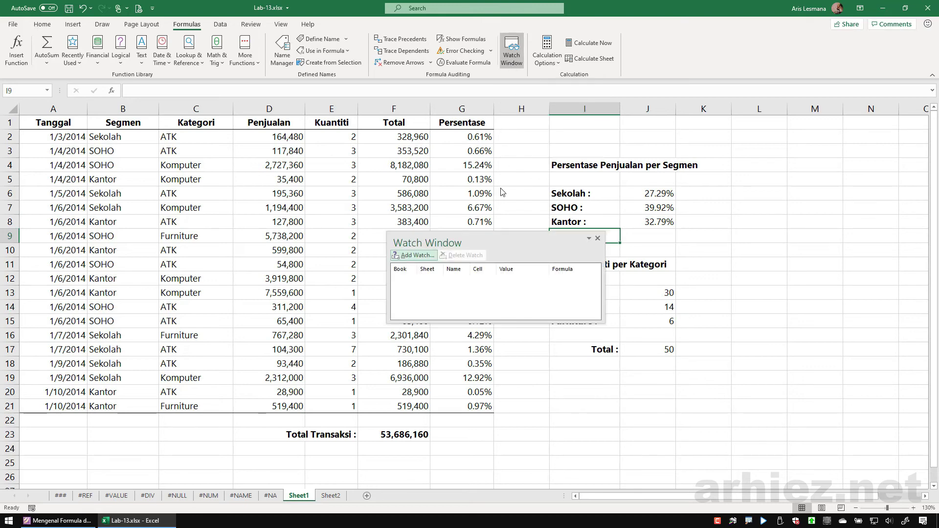
drag(497, 239, 471, 193)
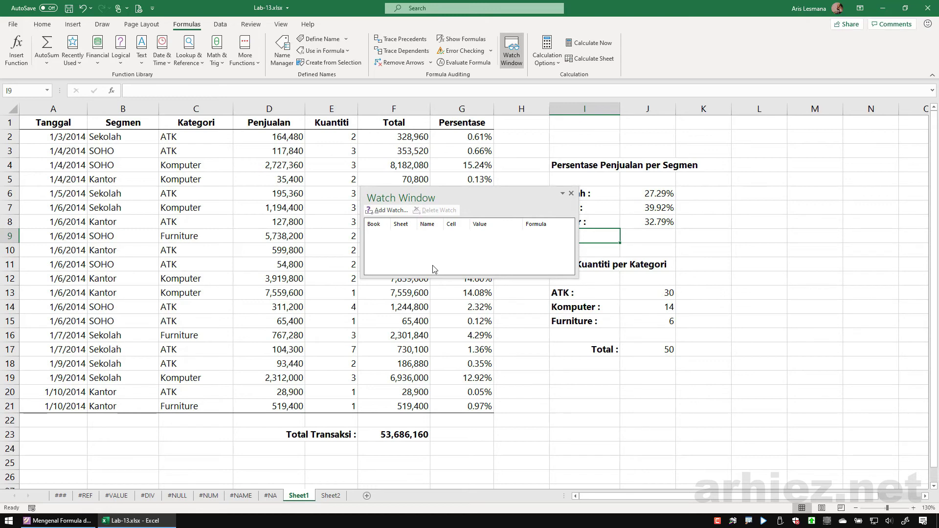
click(386, 211)
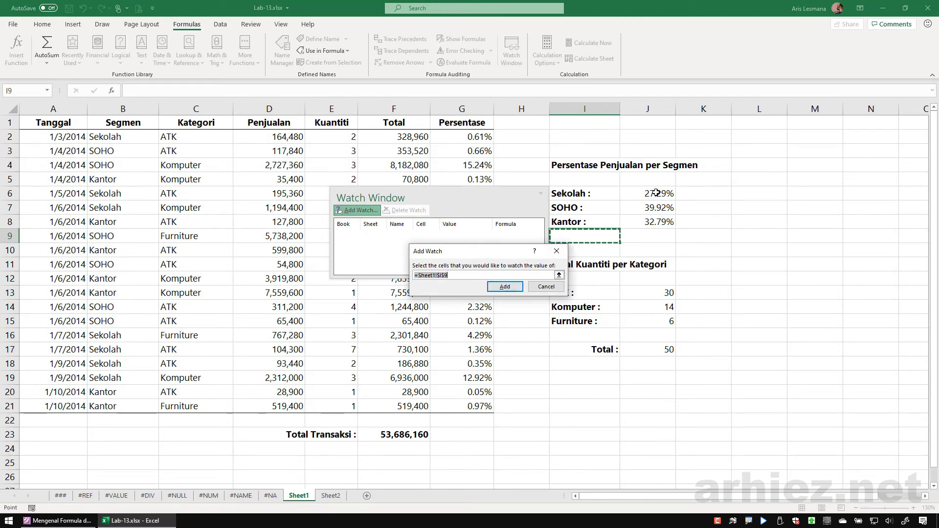
drag(656, 193, 653, 222)
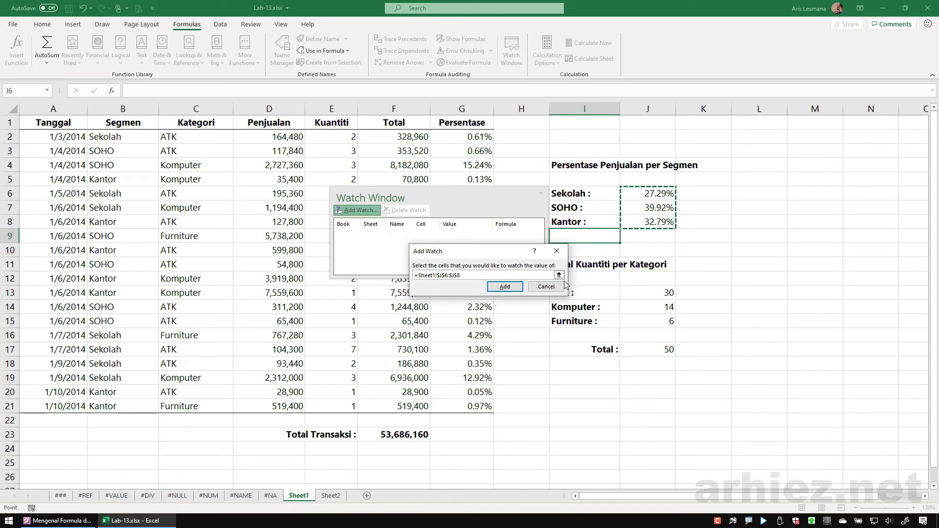
click(511, 290)
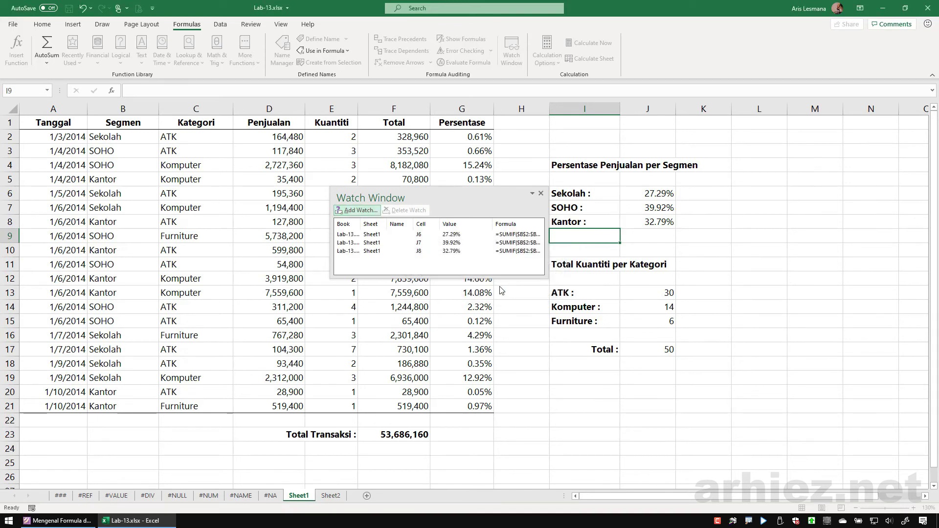
Enlarge the Watch Window to fit the full formulas and examine the values and formulas watched for J6, J7 and J8
drag(440, 278, 440, 312)
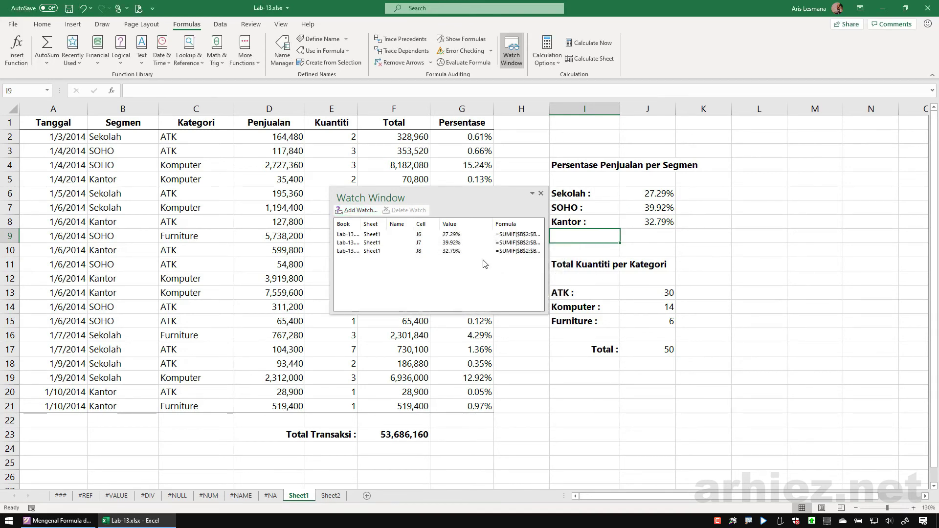
drag(550, 314, 631, 317)
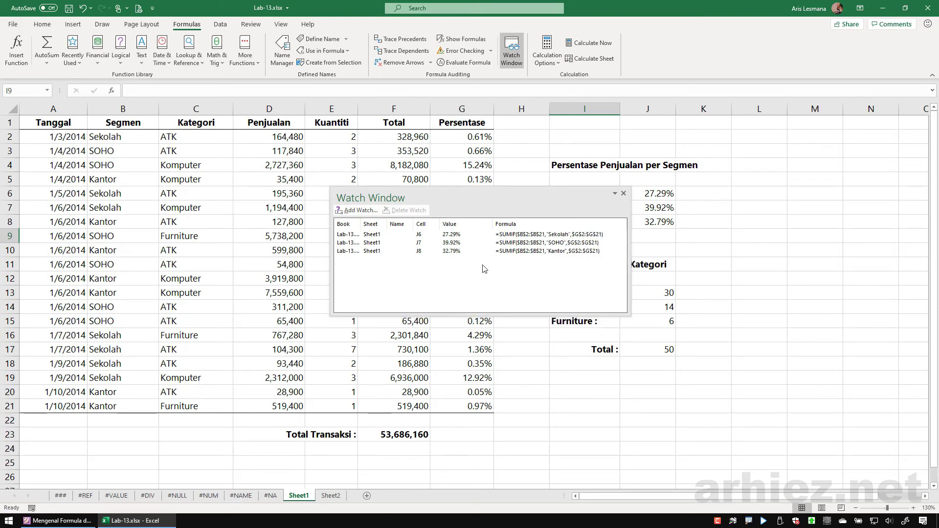
click(462, 235)
click(459, 242)
click(461, 251)
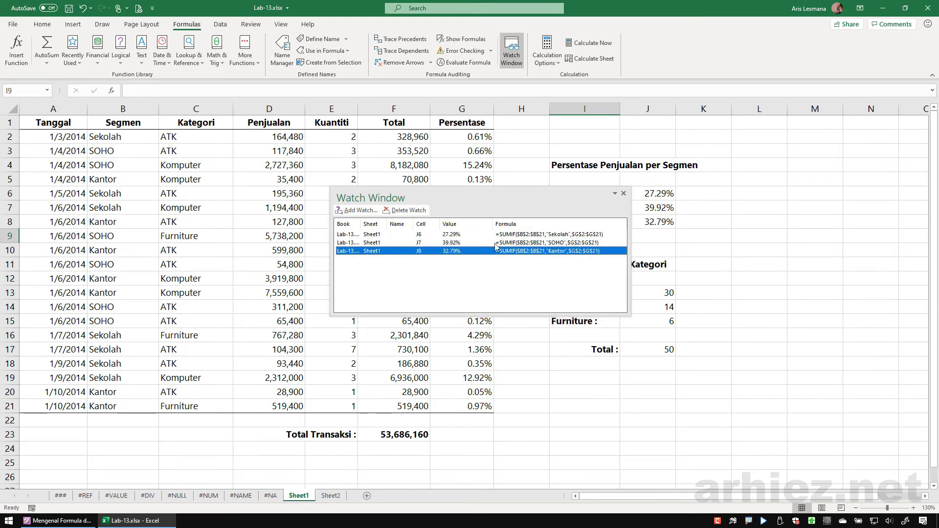
click(528, 235)
click(526, 243)
click(534, 251)
View the watched J6:J8 cells from Sheet2, Sheet1, #NA and #NAME, moving the Watch Window clear of the data, and return to Sheet2
click(332, 496)
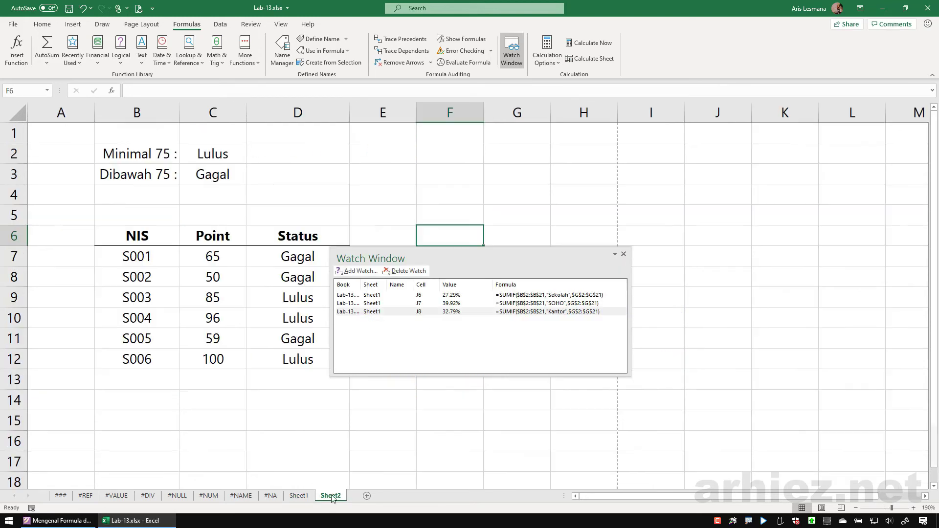
drag(481, 255, 646, 159)
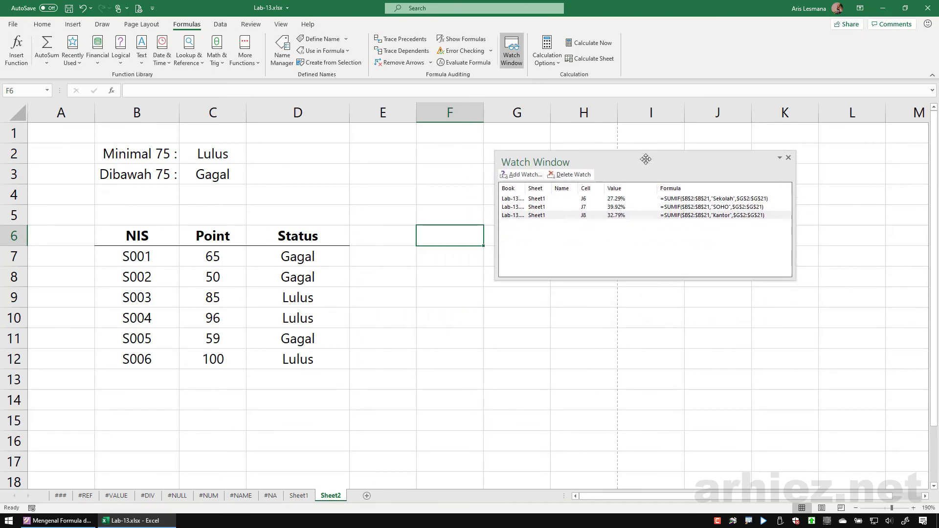
click(299, 495)
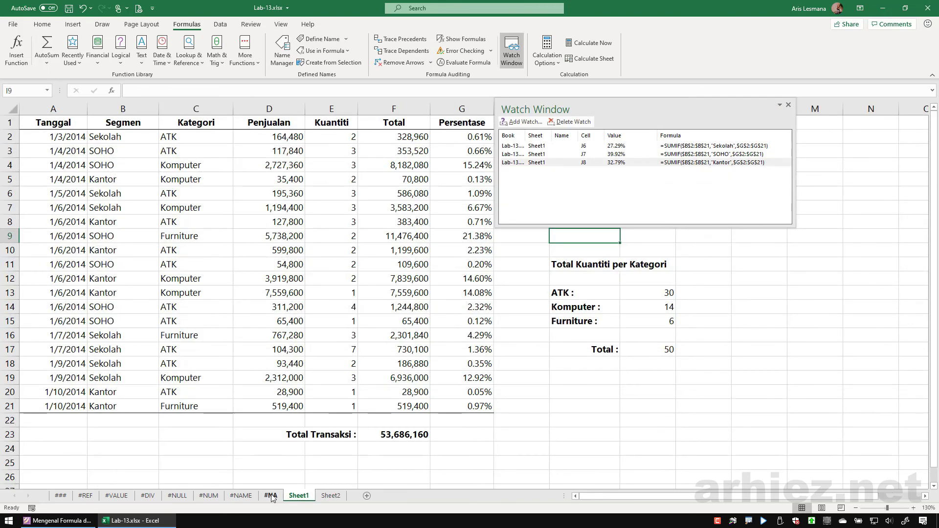
click(270, 496)
click(241, 496)
drag(645, 107, 552, 199)
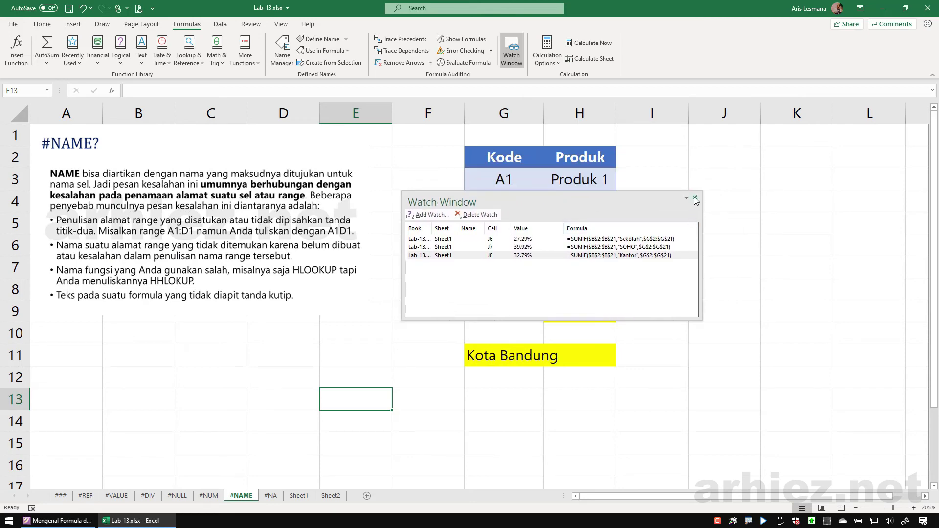
click(329, 496)
drag(542, 257, 584, 198)
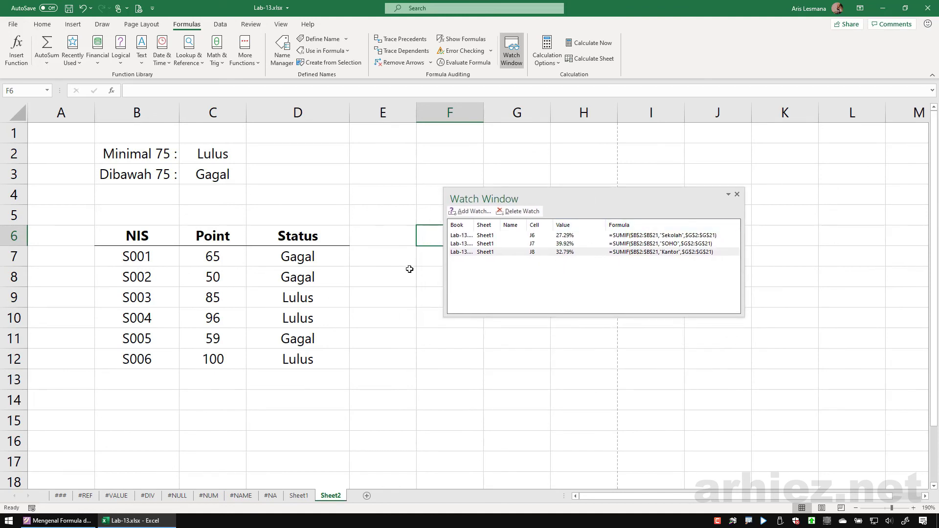
click(386, 256)
click(385, 294)
drag(384, 331, 390, 323)
click(525, 288)
mouse_move(606, 200)
mouse_down()
mouse_move(563, 192)
mouse_move(616, 200)
mouse_move(604, 209)
mouse_up()
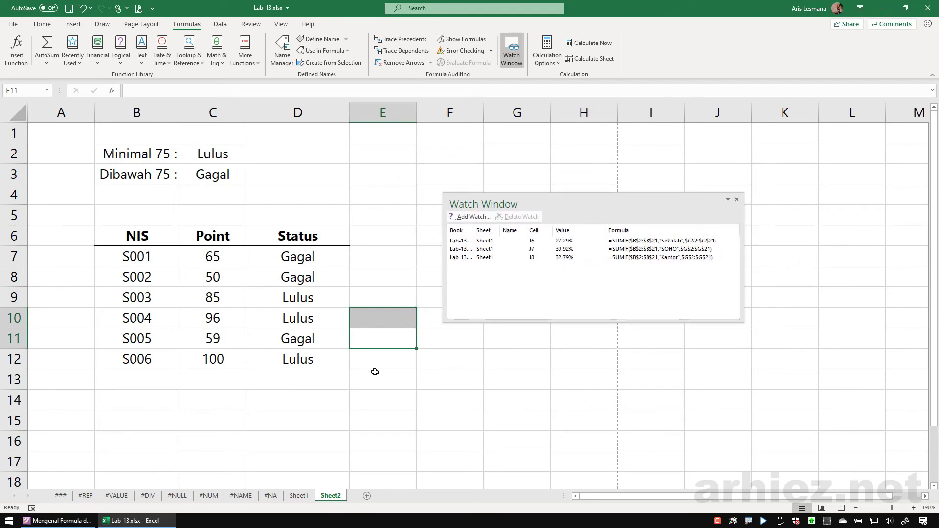
View the watched cells from the #NAME, #NULL, #DIV, #VALUE and #REF sheets and return through Sheet1 to Sheet2
click(241, 496)
click(177, 495)
click(147, 496)
click(116, 495)
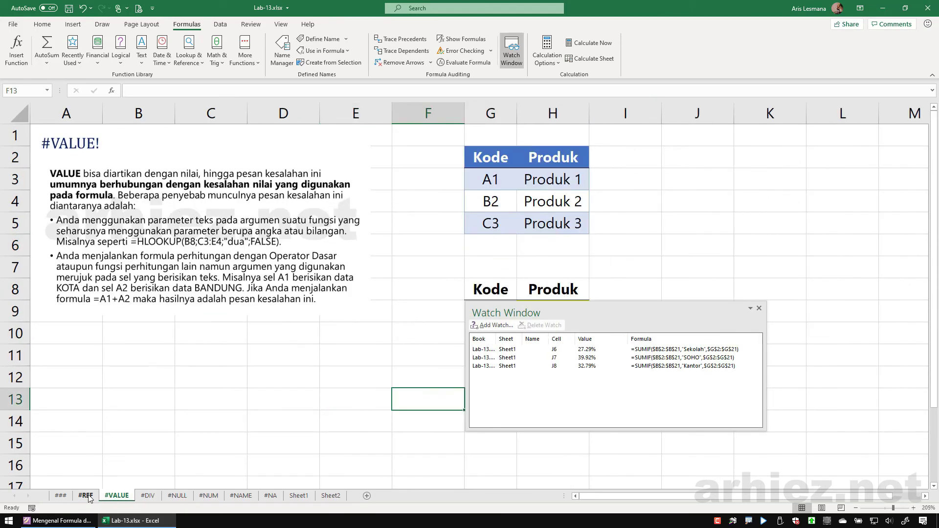
click(85, 496)
click(299, 496)
click(331, 495)
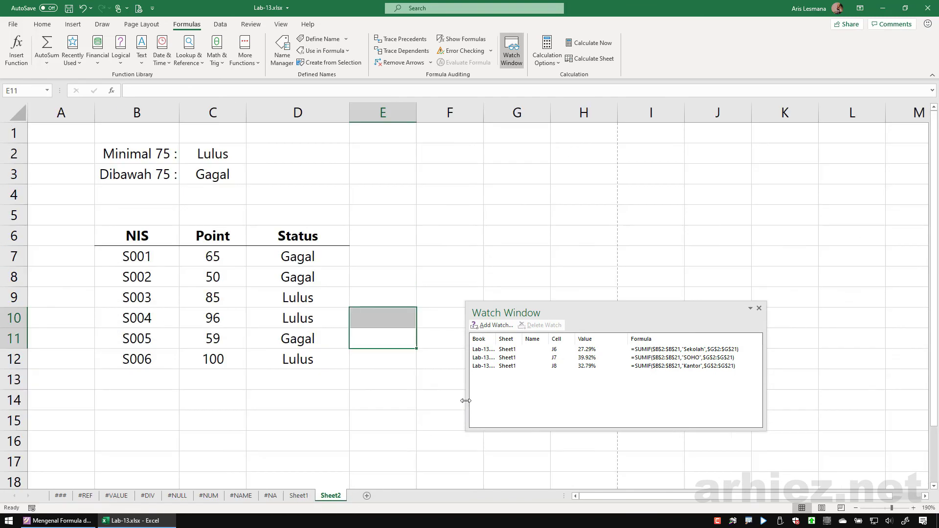
Delete all three watches for J6:J8 and close the Watch Window
drag(608, 325, 576, 208)
click(450, 233)
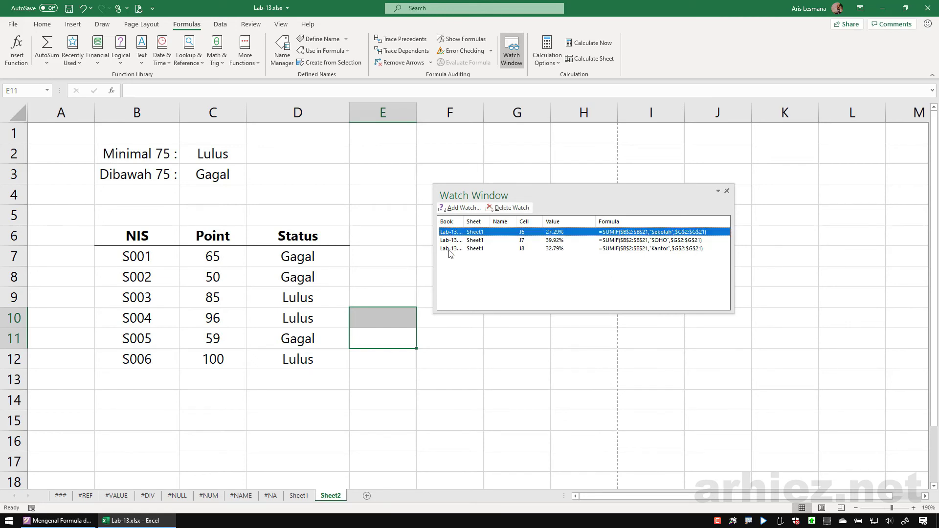
shift+click(450, 249)
click(517, 209)
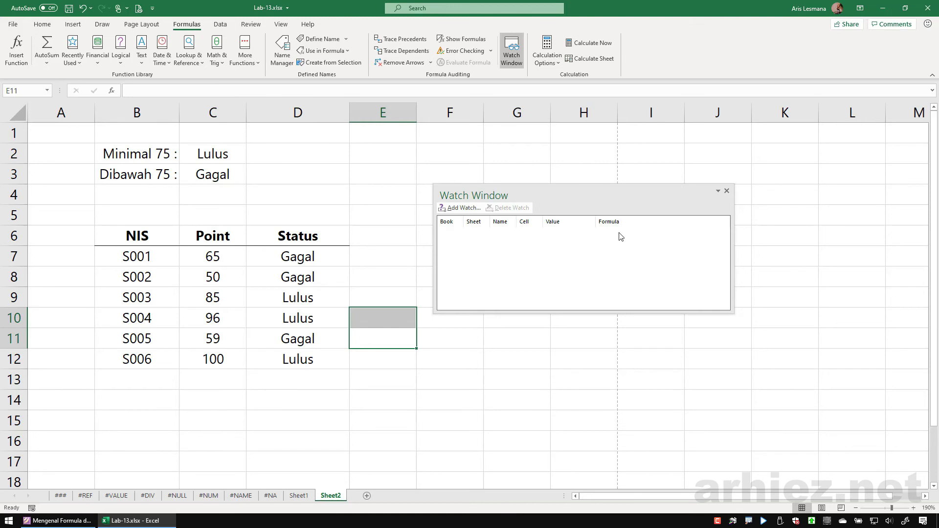
click(727, 192)
click(450, 298)
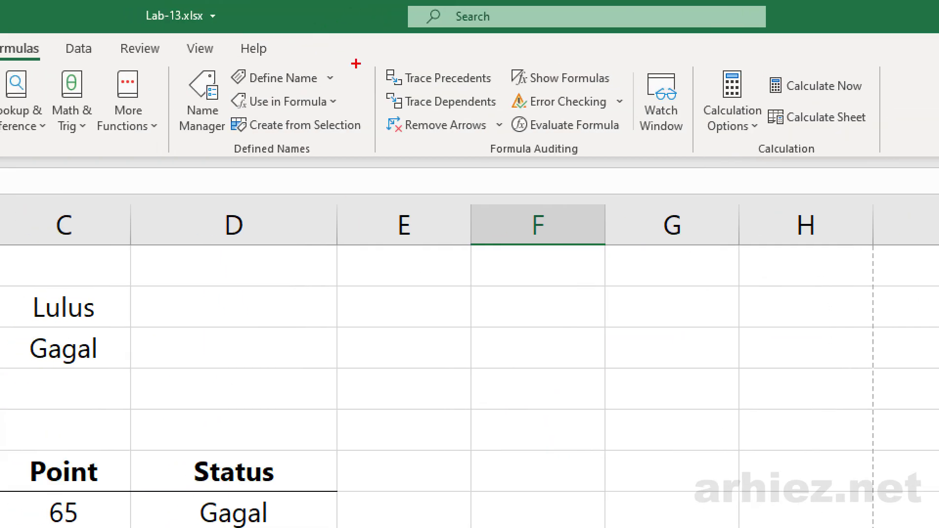
drag(365, 55, 436, 117)
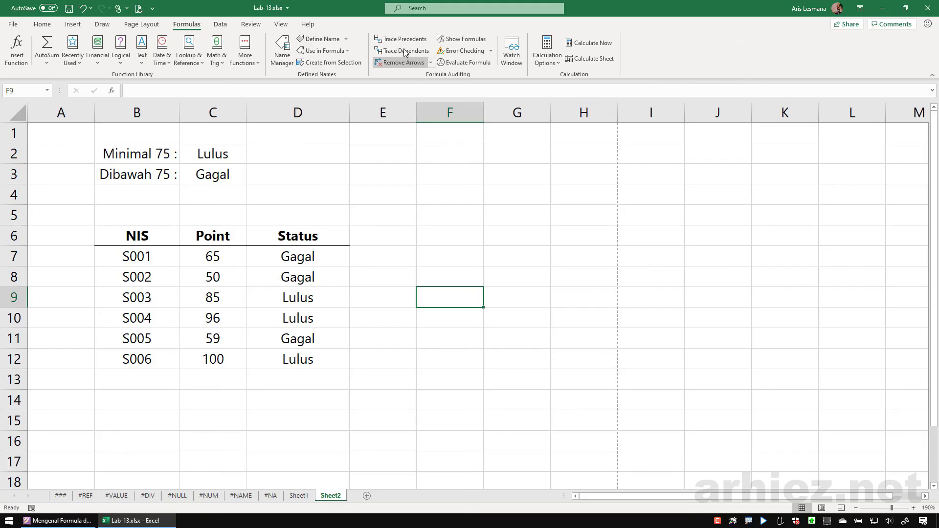
Examine the SUM formula and its range in Total Transaksi cell F23 on Sheet1, leaving it without changes and F23 selected
click(299, 497)
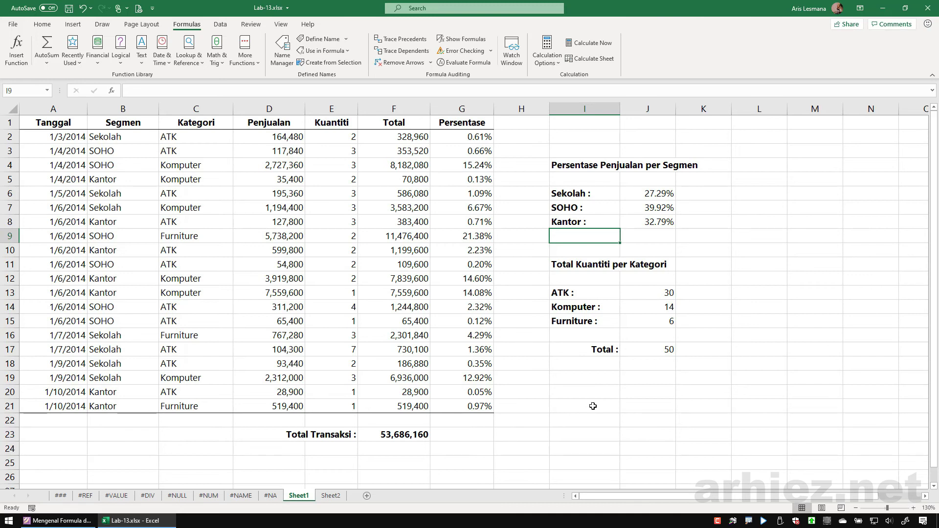
click(392, 435)
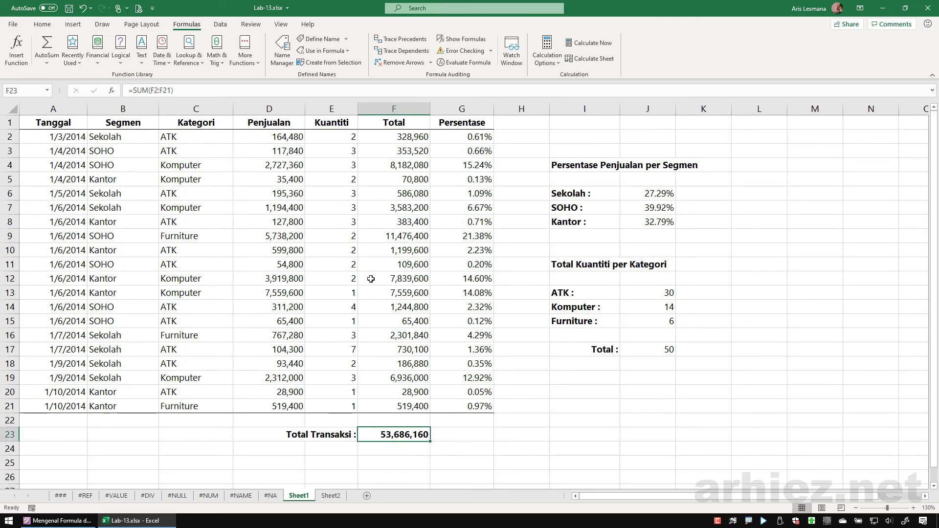
key(F2)
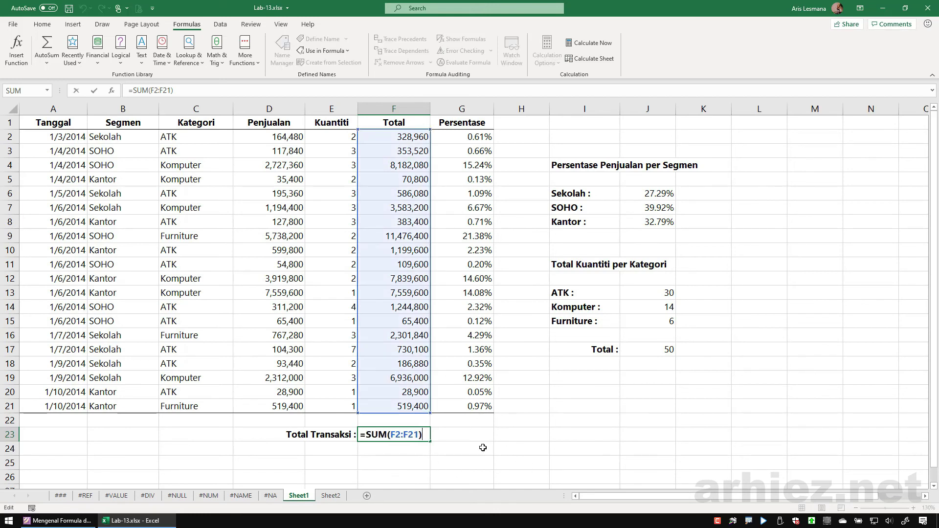
key(ctrl+Return)
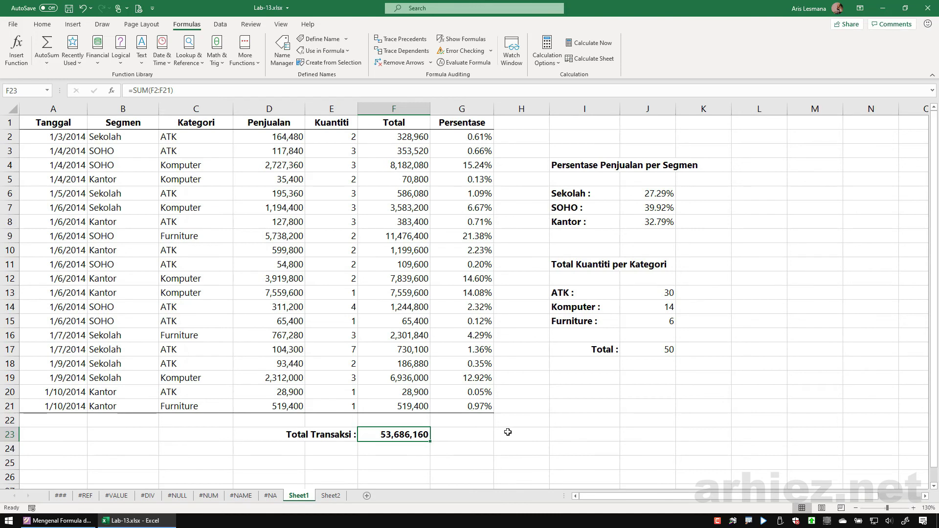
click(478, 433)
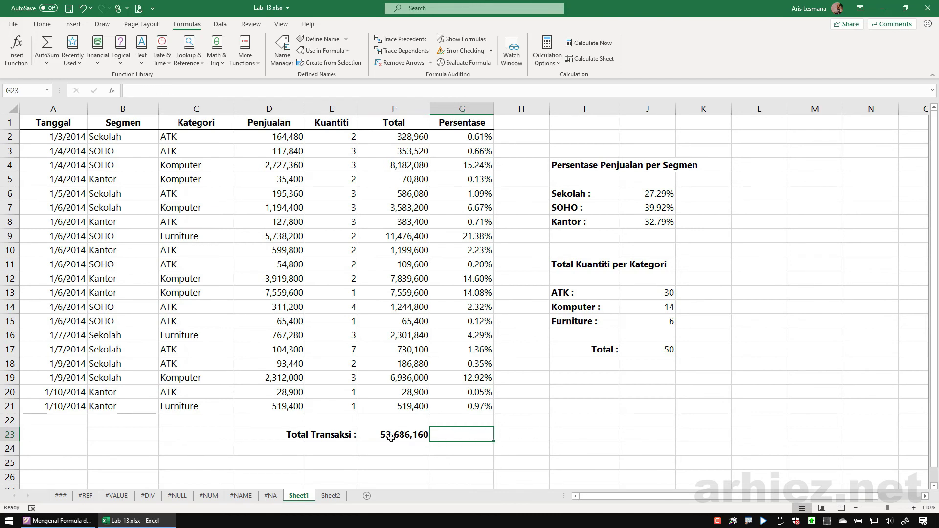
key(Left)
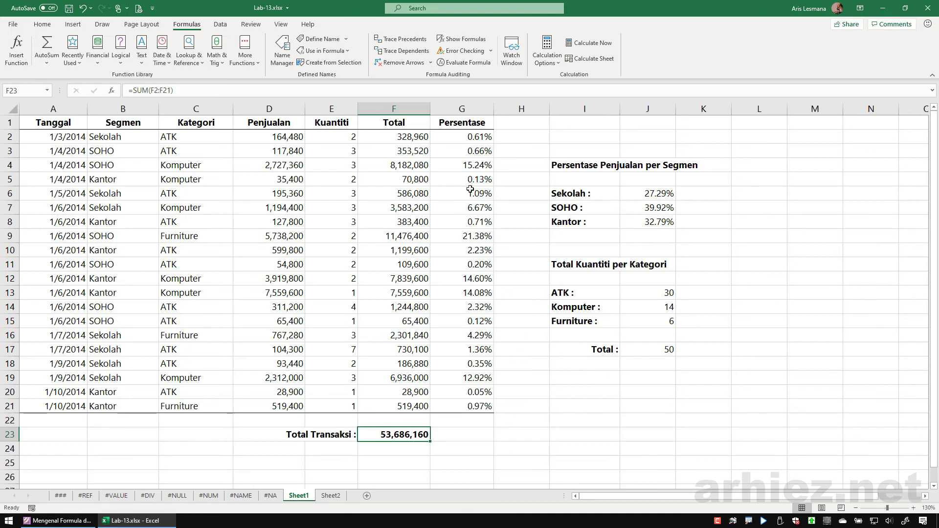
Trace the precedents of F23 through the Total column back to Penjualan and Kuantiti, and remove all the arrows
click(408, 44)
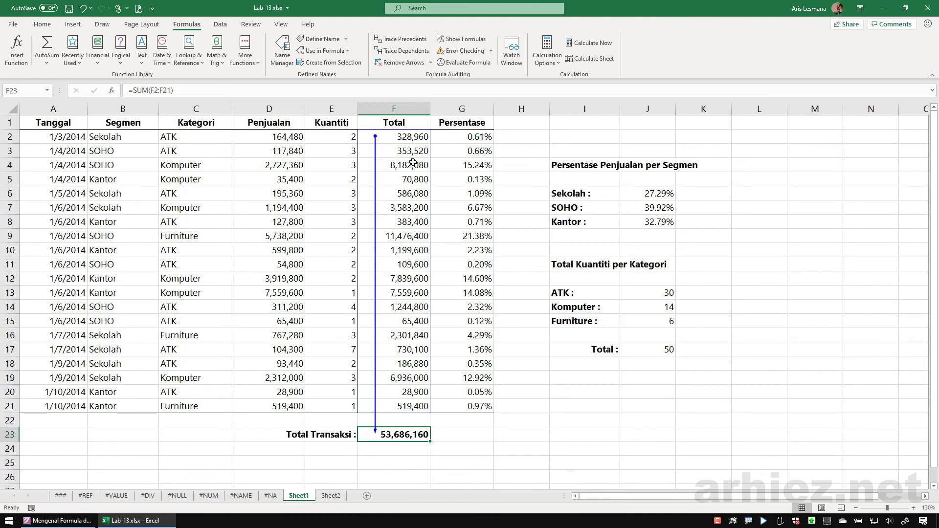
click(407, 43)
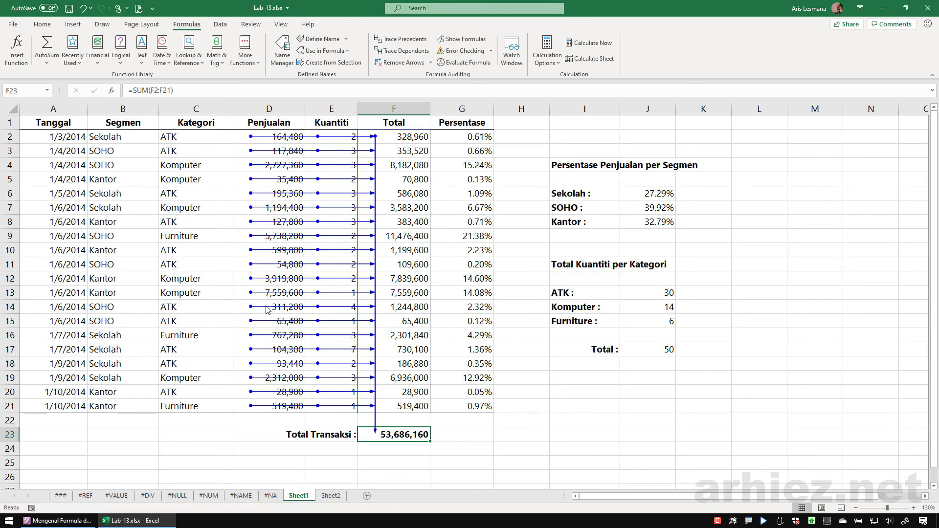
click(397, 42)
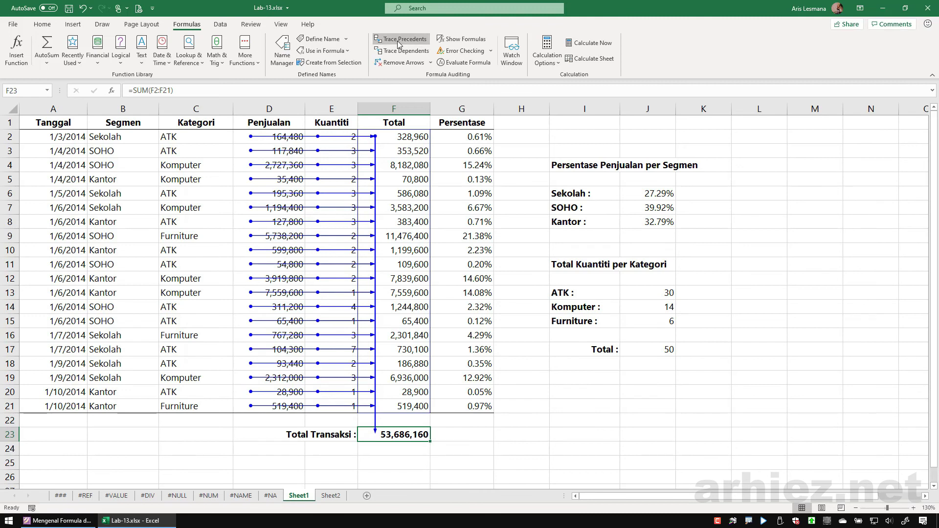
click(398, 41)
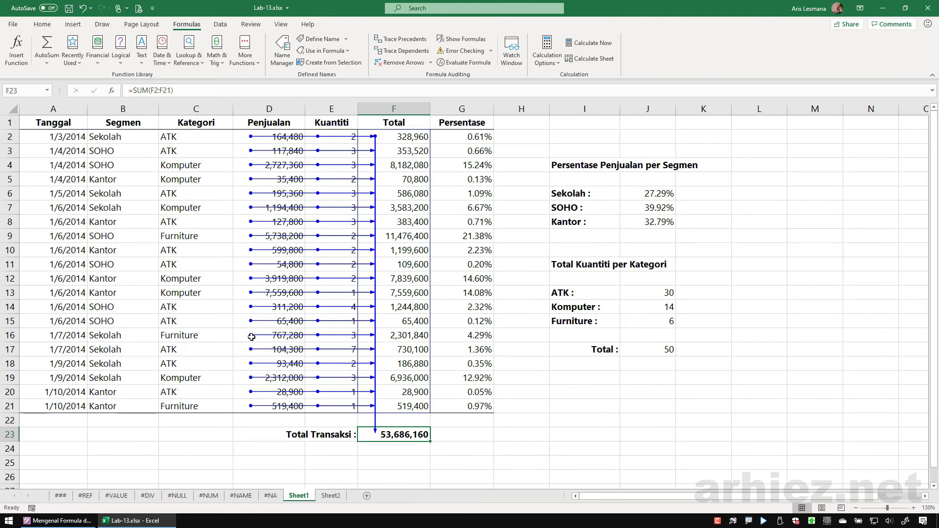
click(404, 63)
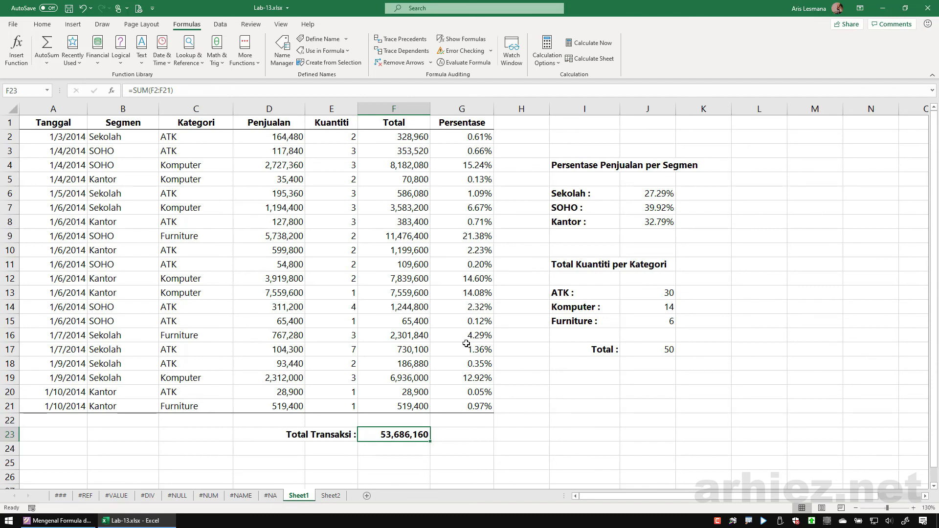
Trace the dependents of Penjualan cell D12 through four levels to the Persentase Penjualan per Segmen cells, and remove all the arrows
click(282, 279)
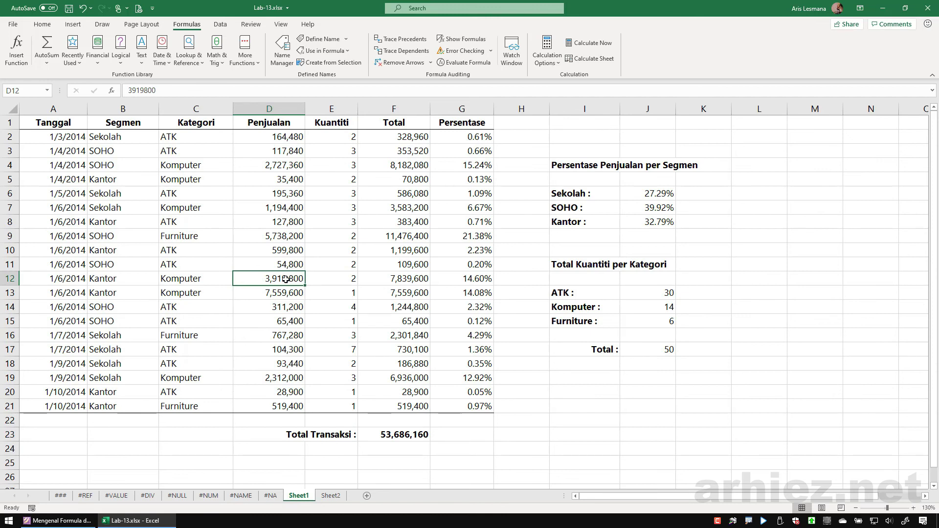
key(Up)
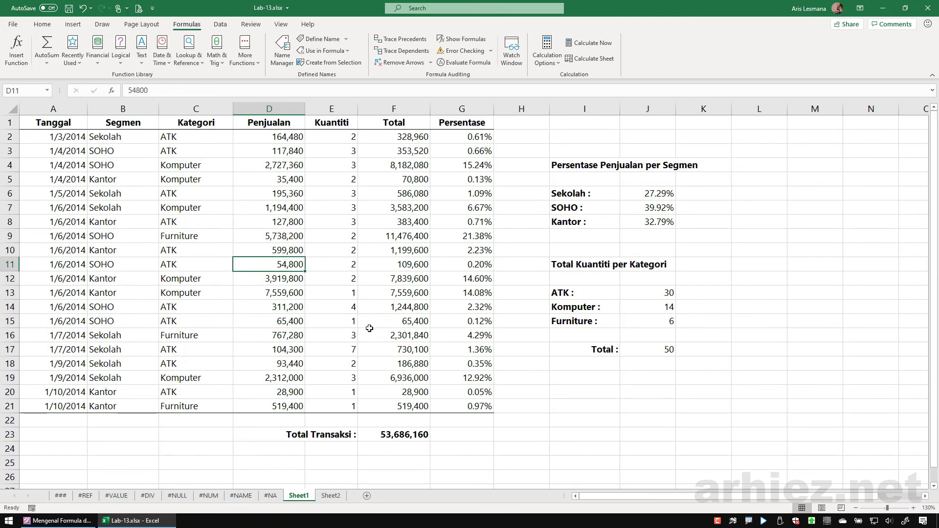
click(279, 278)
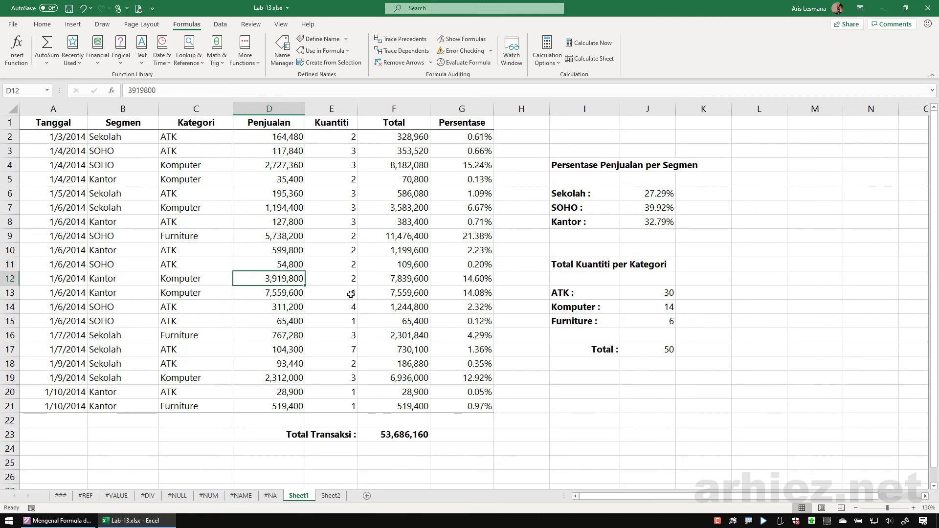
click(409, 52)
click(418, 52)
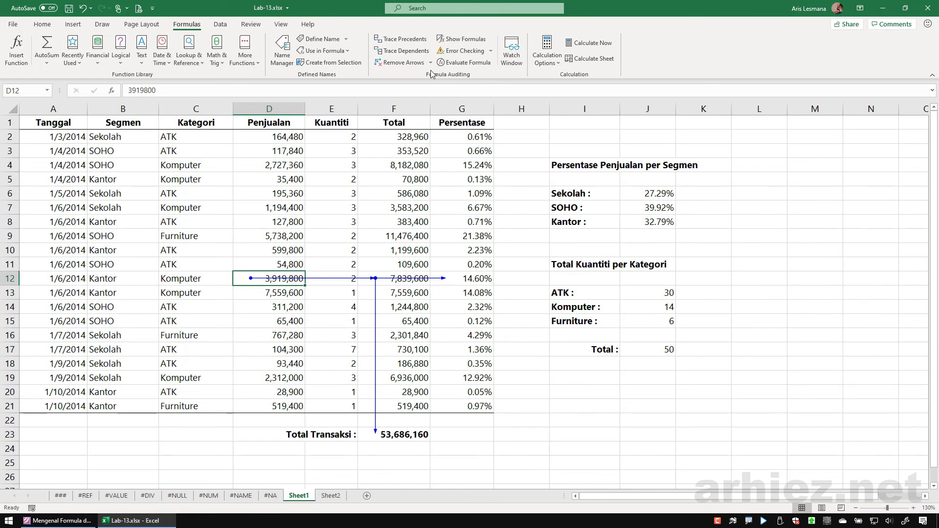
click(406, 51)
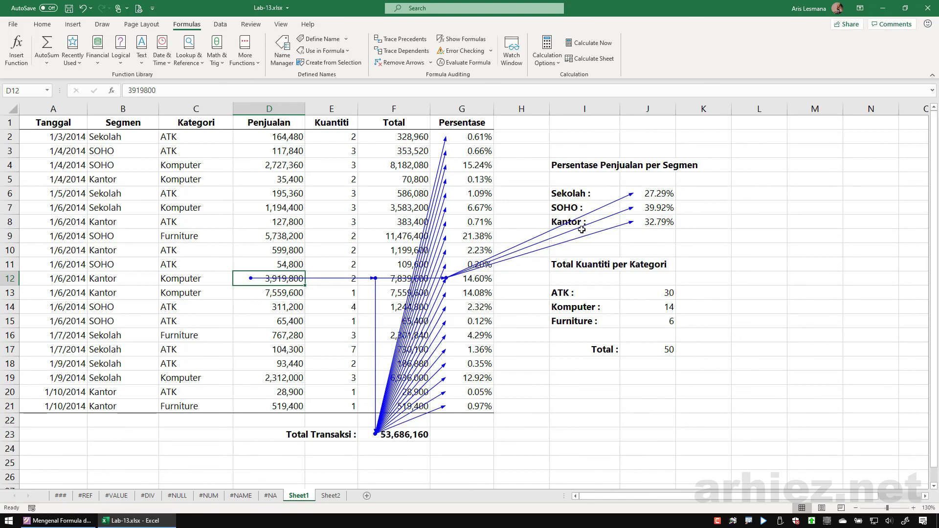
click(407, 52)
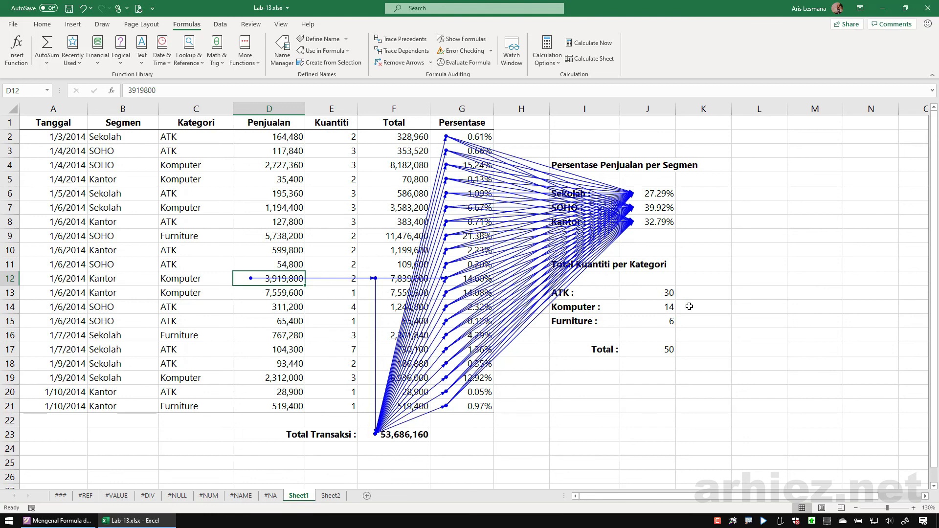
click(397, 66)
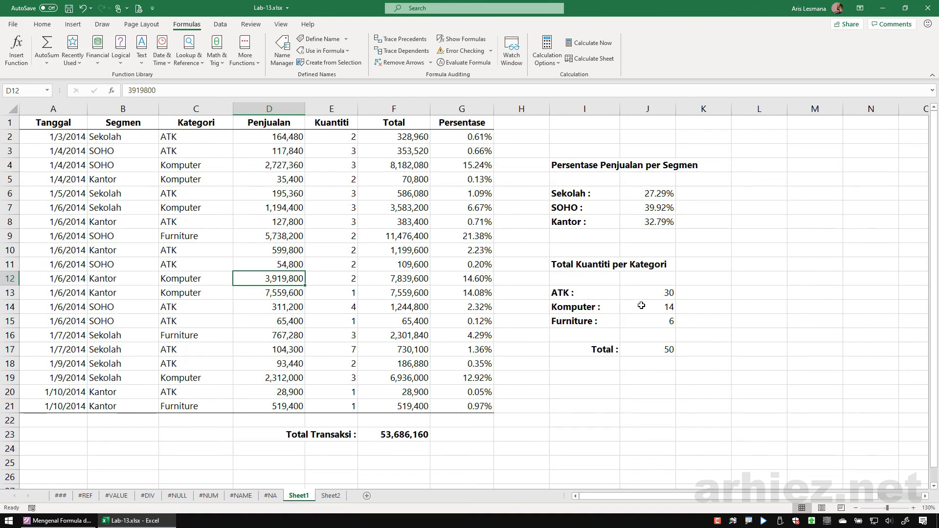
Trace both the precedents and the dependents of the Komputer quantity in J14, remove all the arrows, and select an empty cell
click(642, 306)
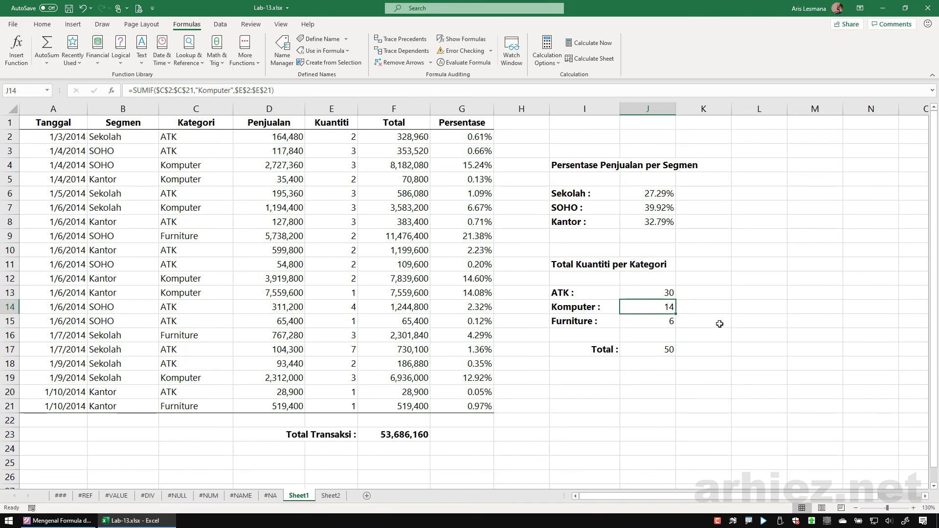
click(400, 42)
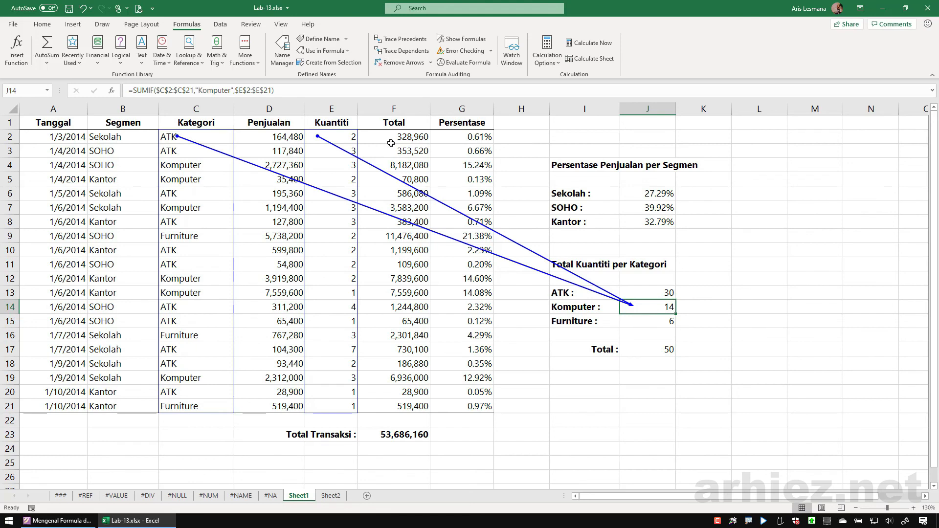
click(406, 53)
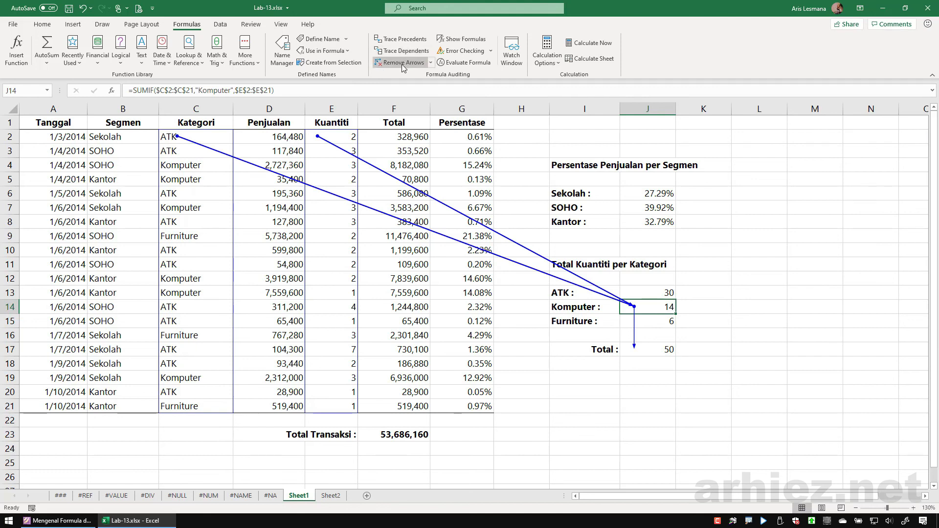
click(401, 63)
click(394, 463)
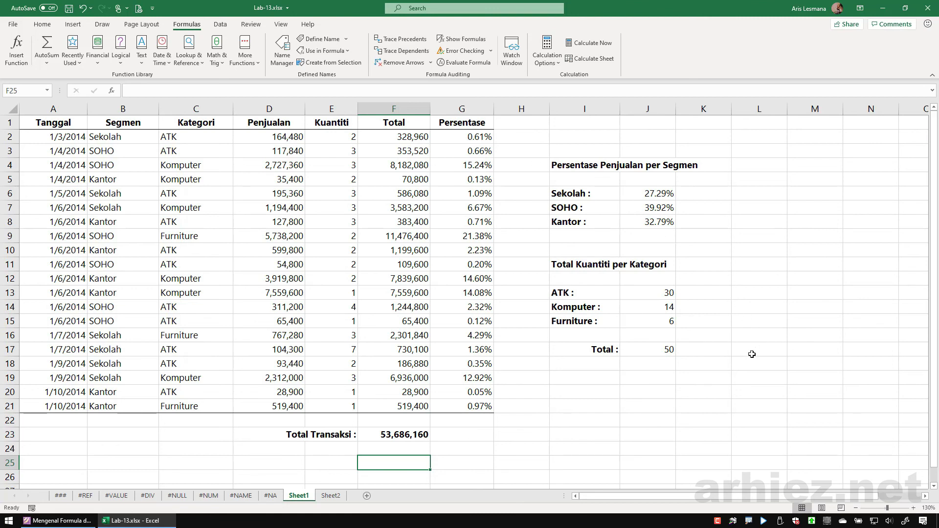
click(598, 383)
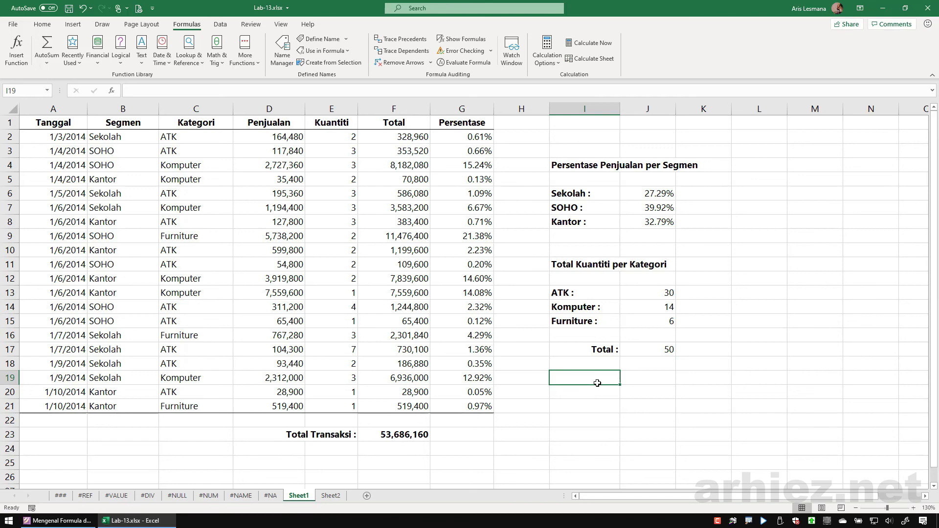
Switch to the Foxit Phantom presentation and advance from the Formula Auditing slide to the closing slide
key(alt+Tab)
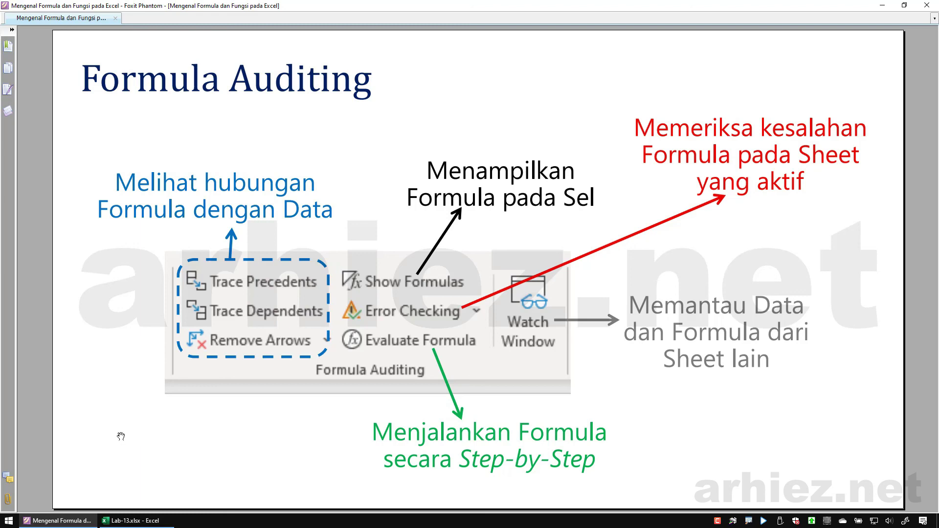
key(Page_Down)
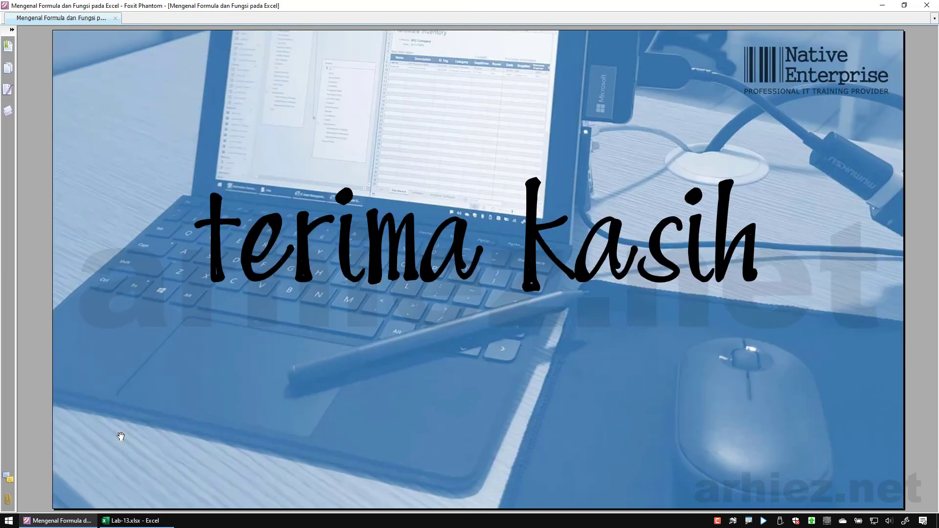